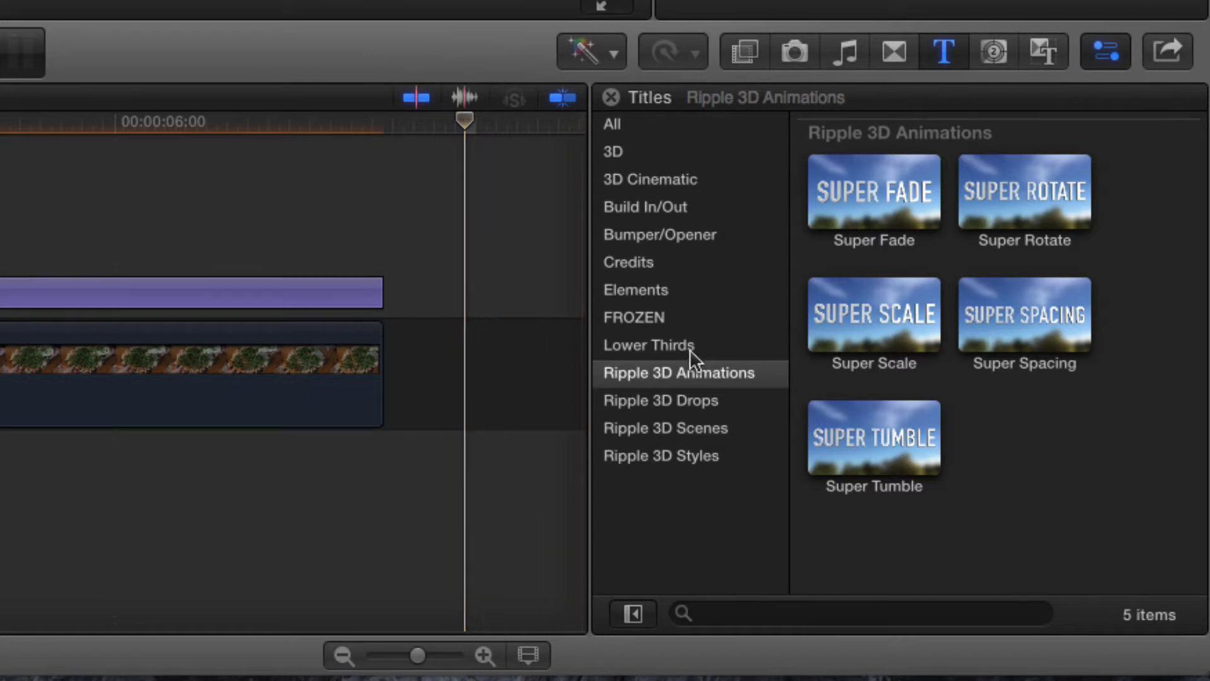
Browse the Ripple 3D Animations titles and compare them with the built-in 3D title category.
click(717, 376)
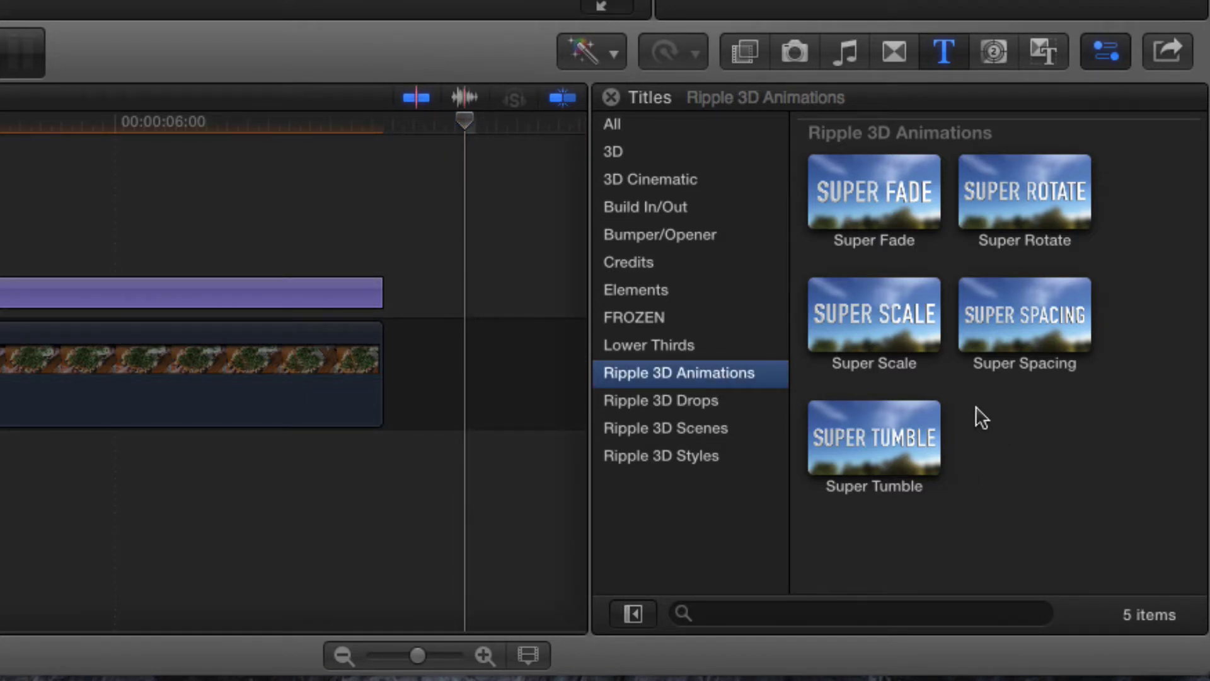
click(638, 152)
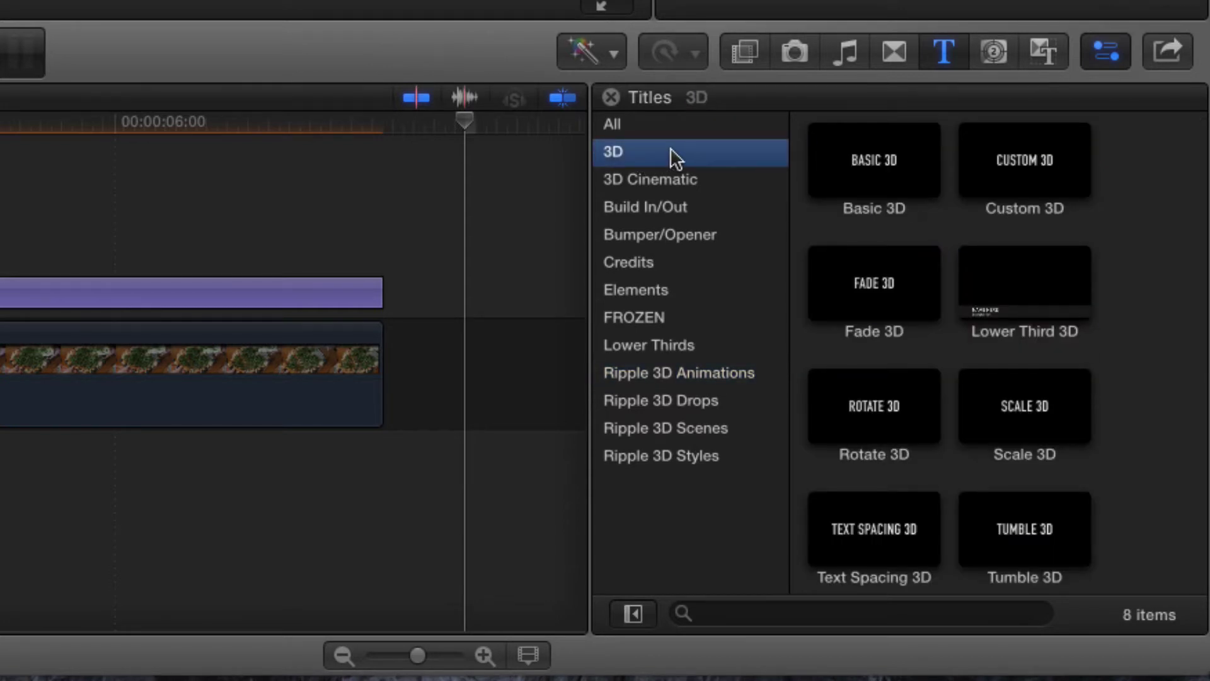
click(723, 374)
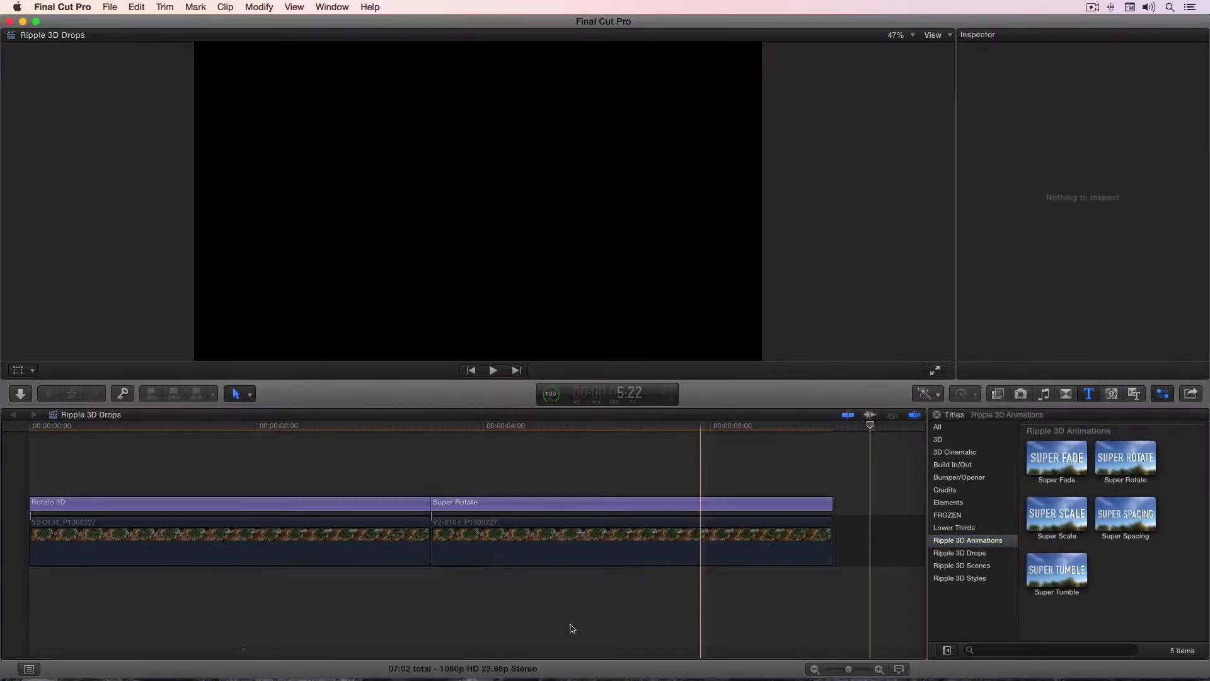
Play the timeline from the start to compare the Rotate 3D and Super Rotate title animations.
click(131, 429)
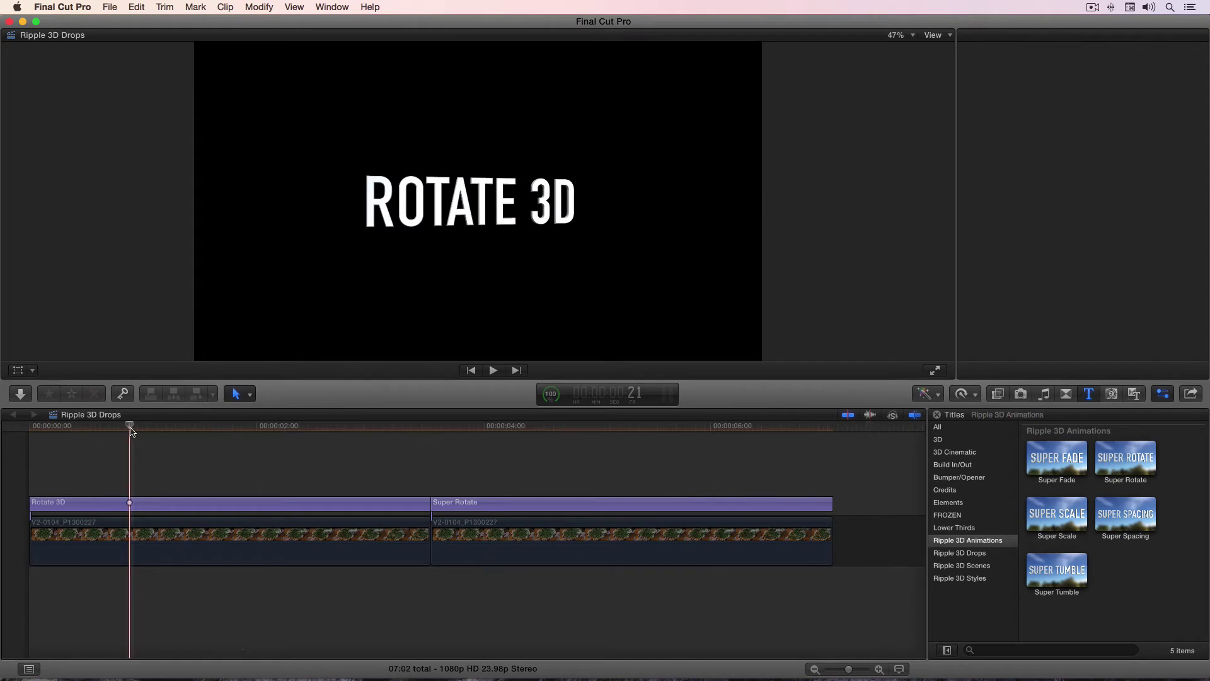
click(463, 430)
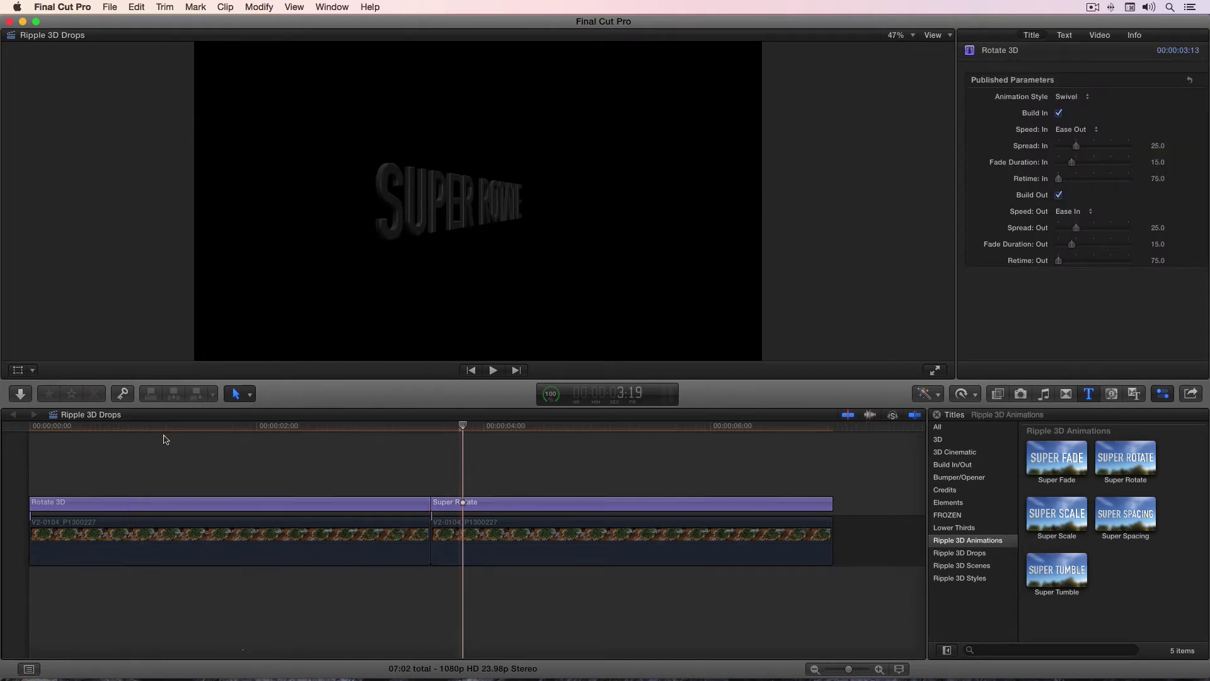
click(35, 428)
key(space)
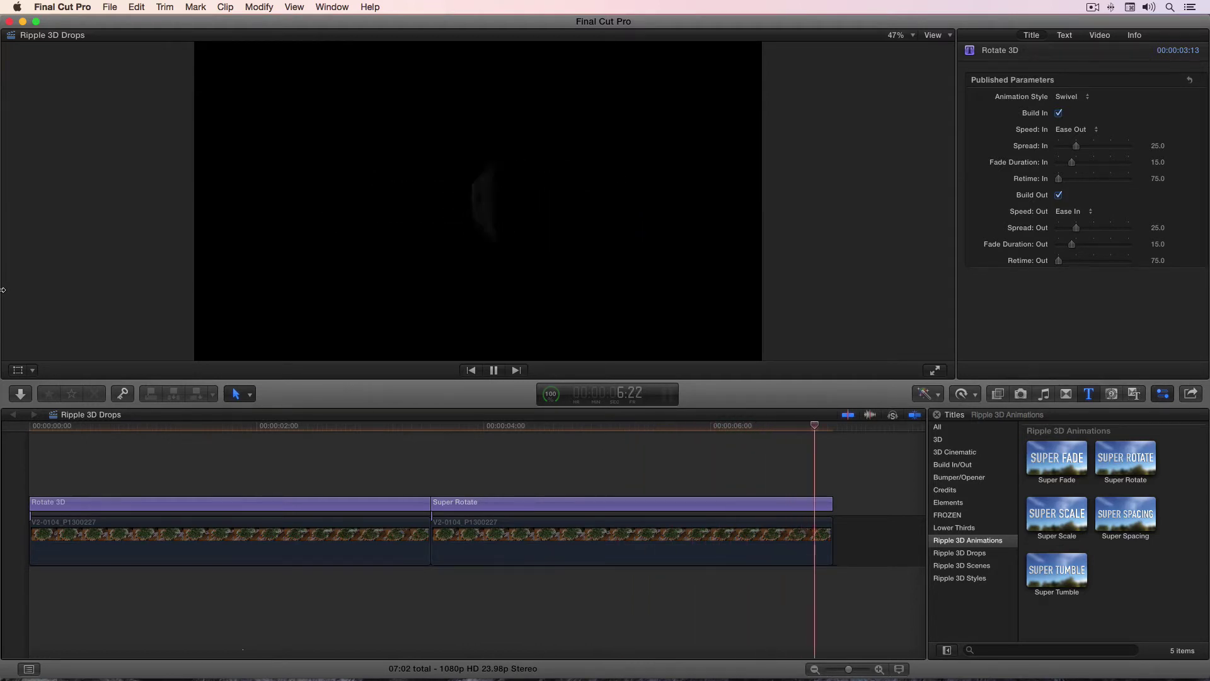
key(space)
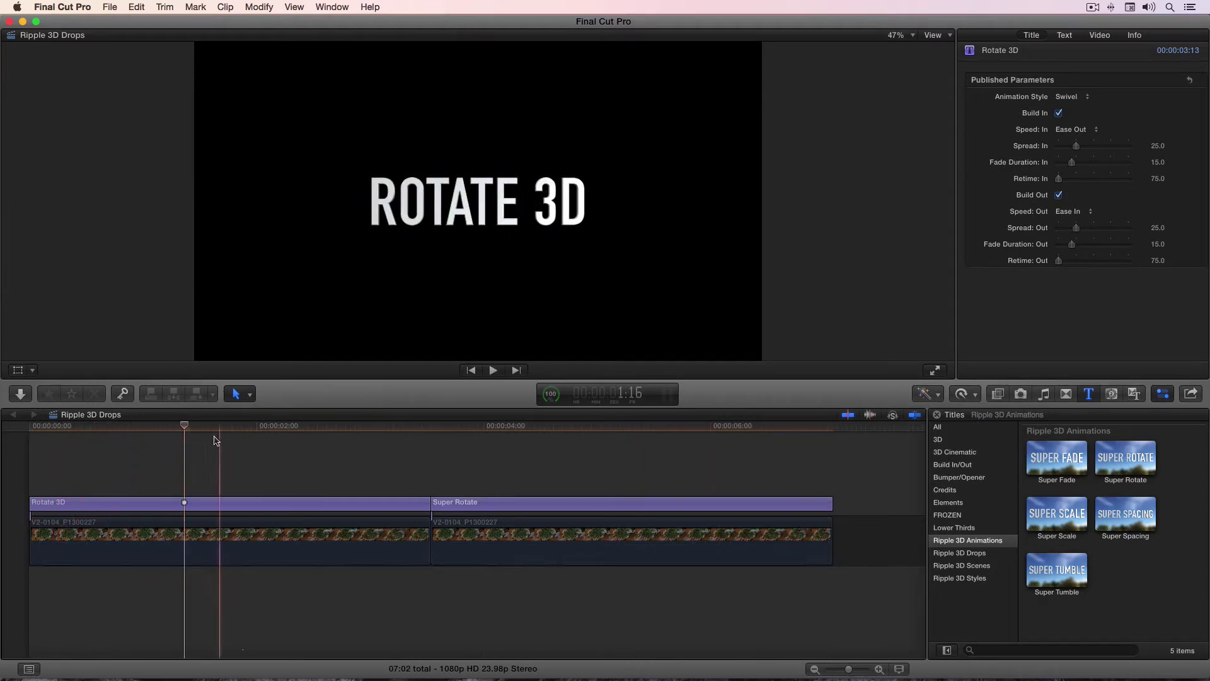
Compare the published parameters of the Rotate 3D and Super Rotate titles and examine Rotate 3D's Animation Style options.
click(196, 426)
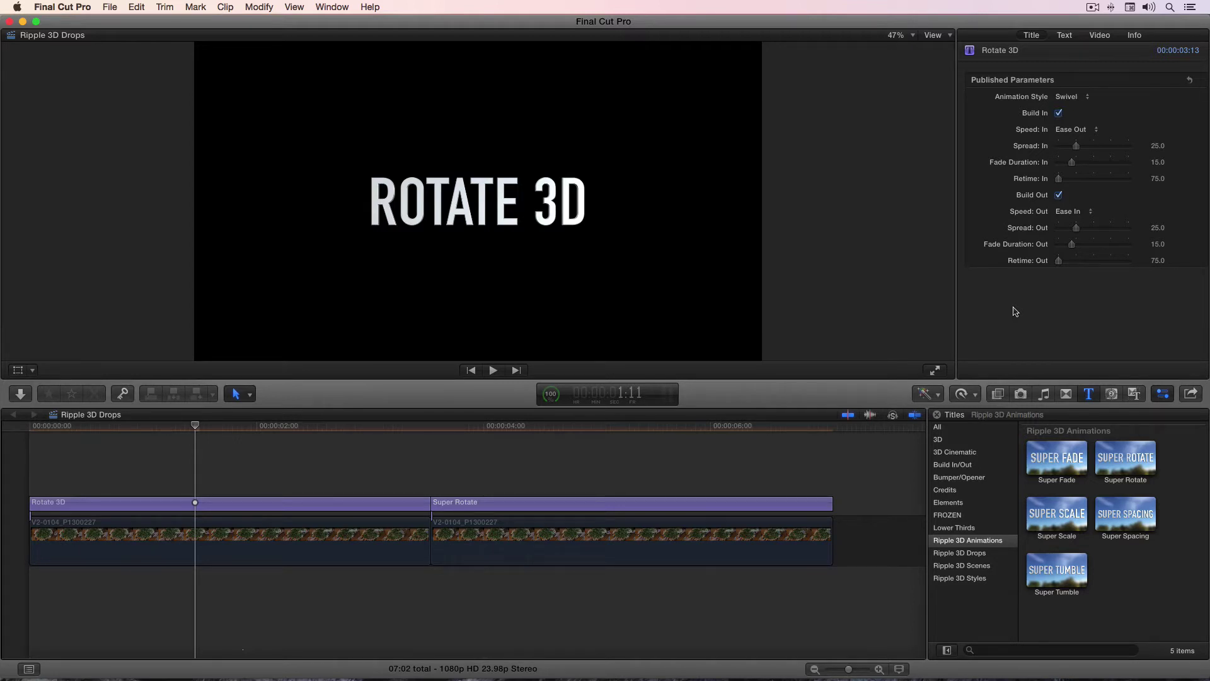
click(621, 427)
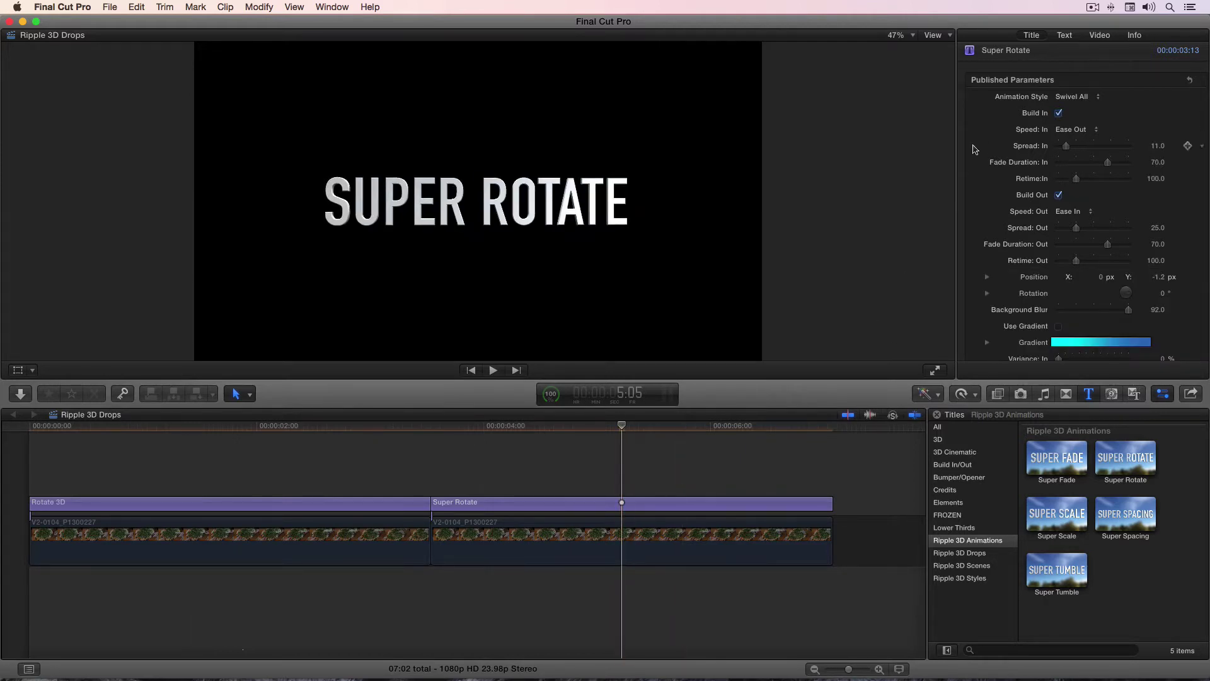
scroll(978, 155, down, 3)
scroll(975, 161, up, 3)
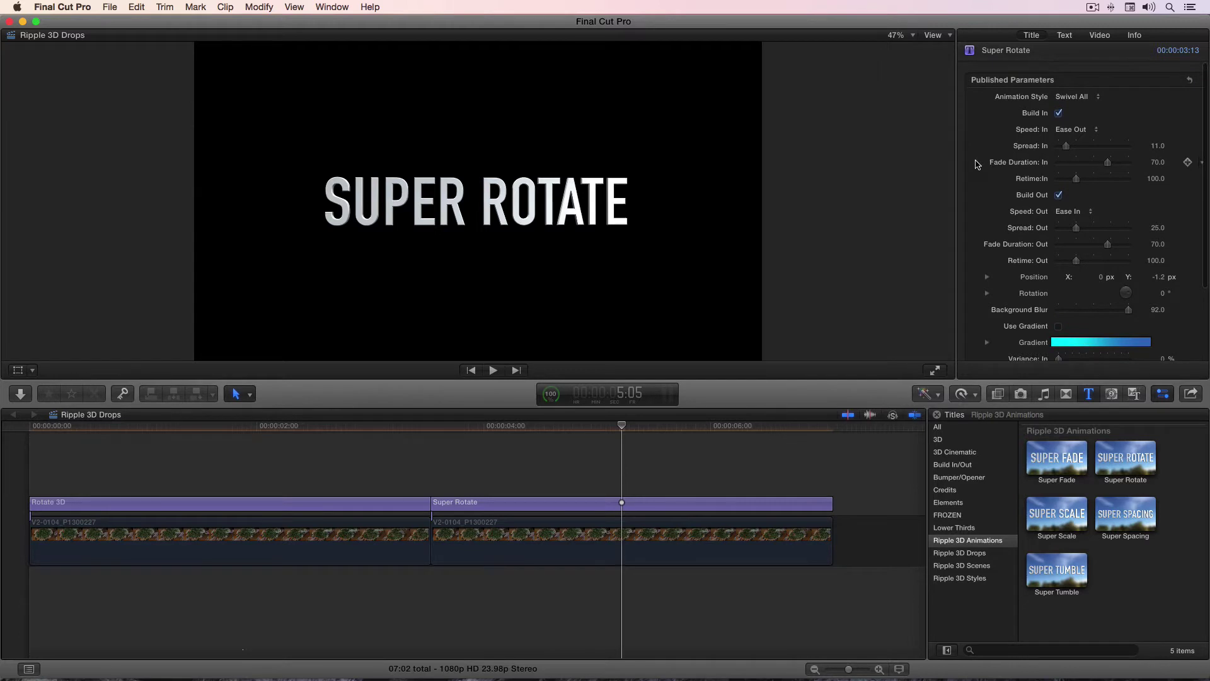
click(280, 428)
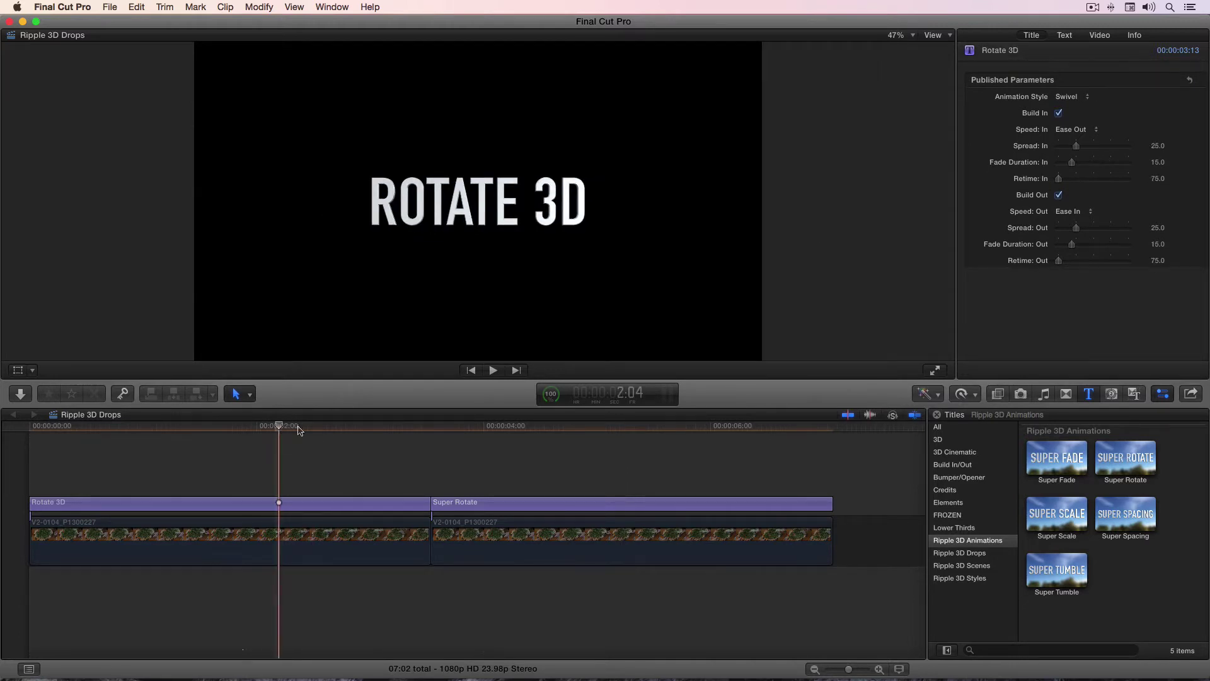
click(1083, 101)
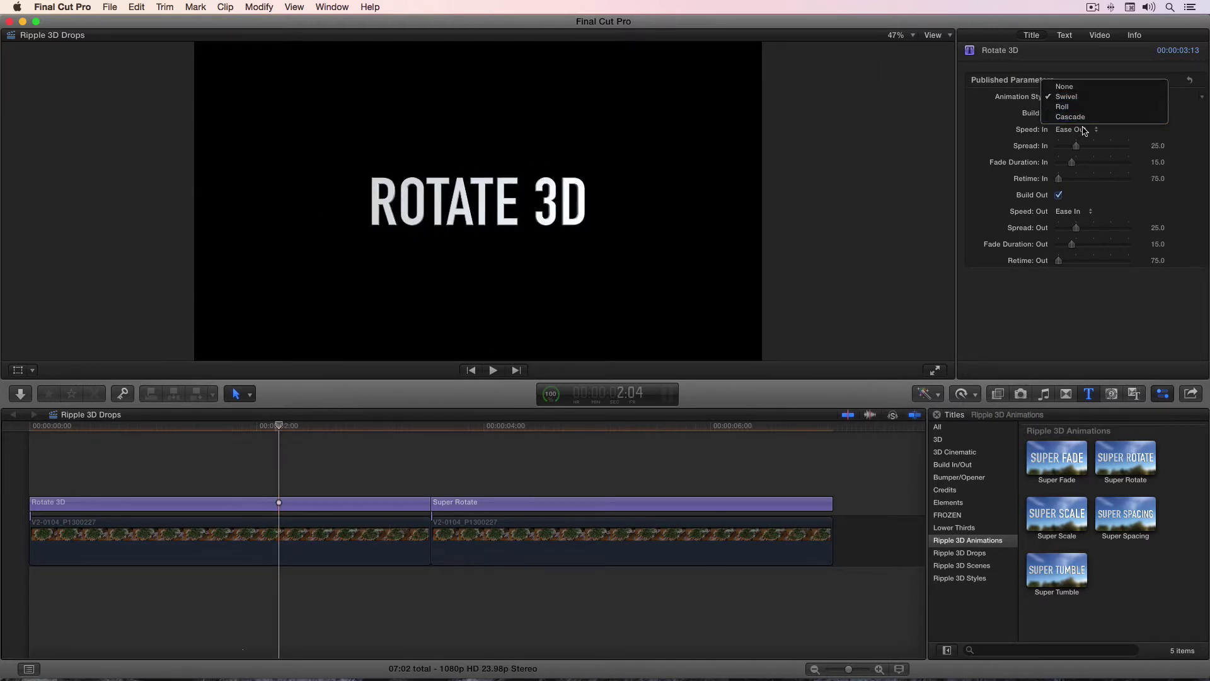
click(997, 117)
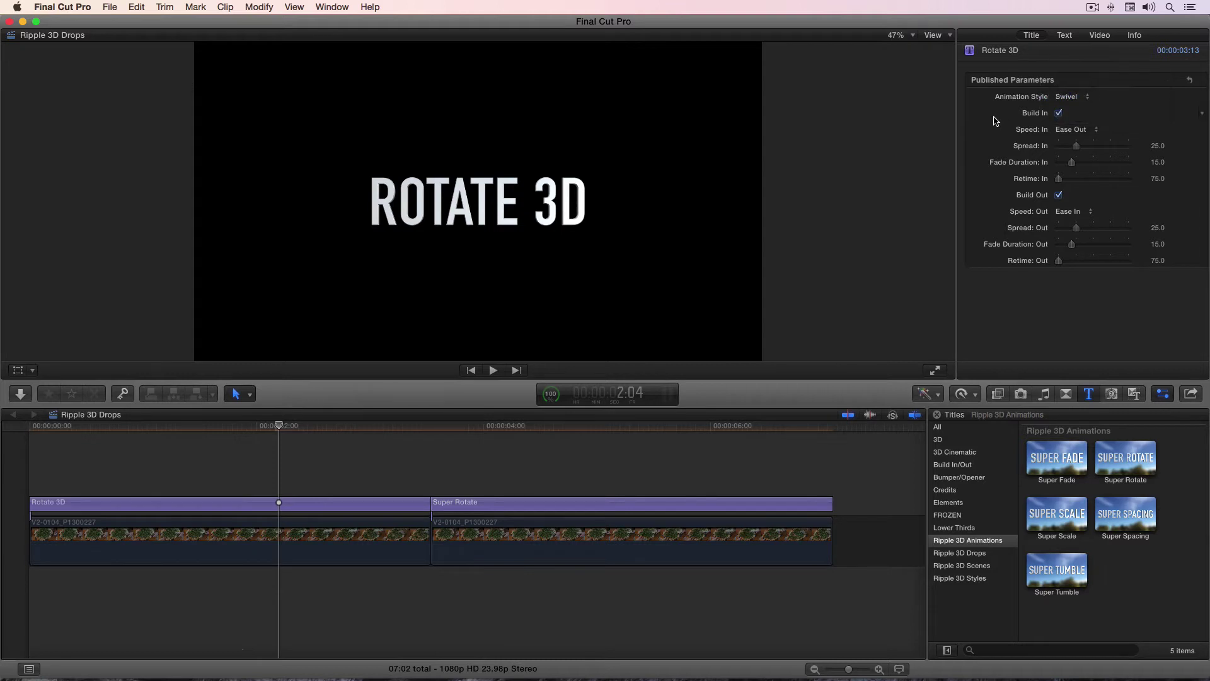
Set the Super Rotate title's Animation Style to Tilt All and preview its animation.
click(624, 429)
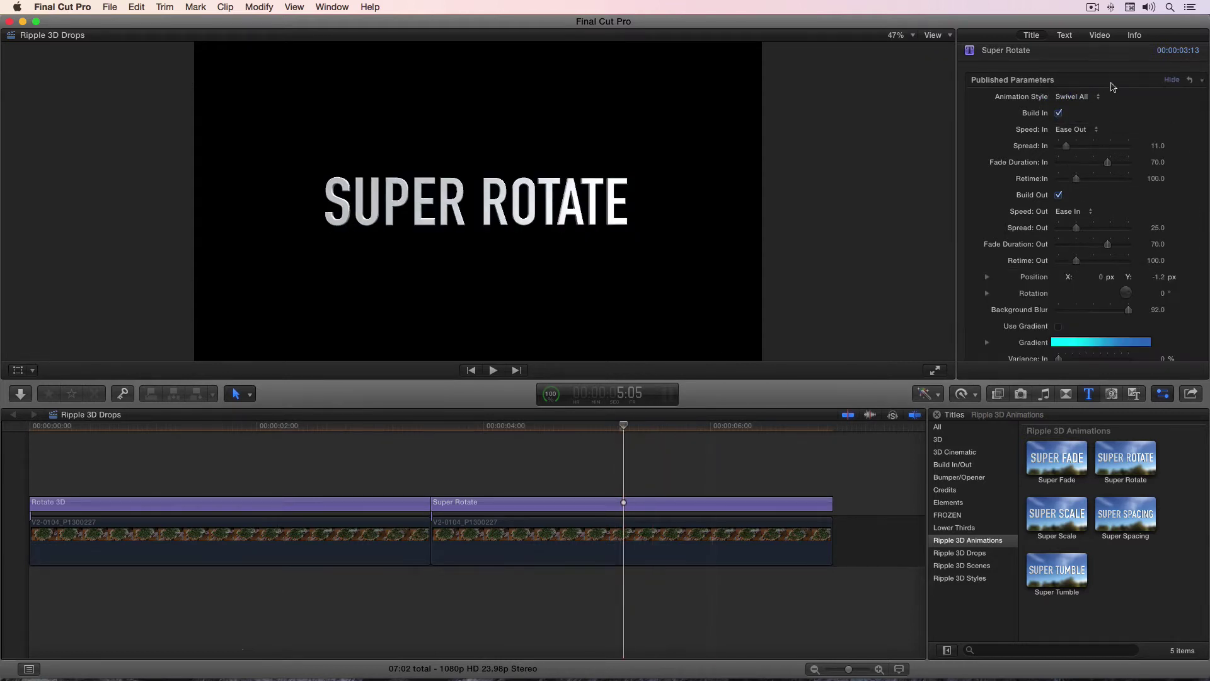
click(1071, 96)
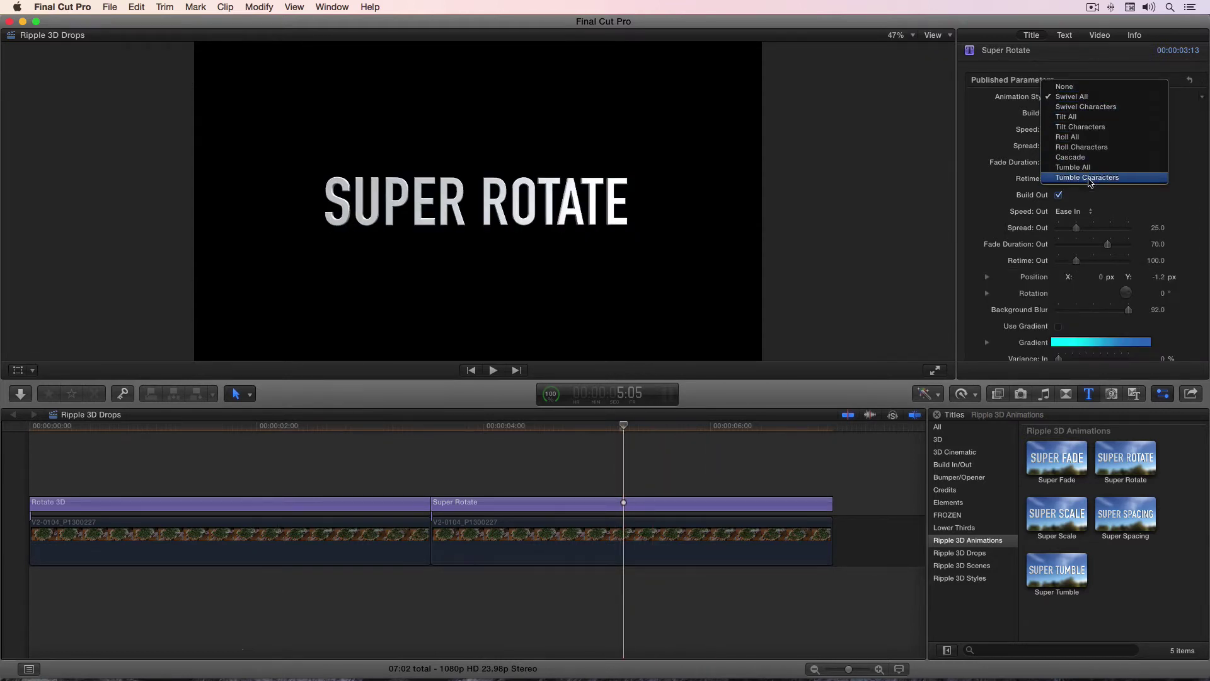
click(1090, 120)
drag(623, 426, 437, 434)
key(space)
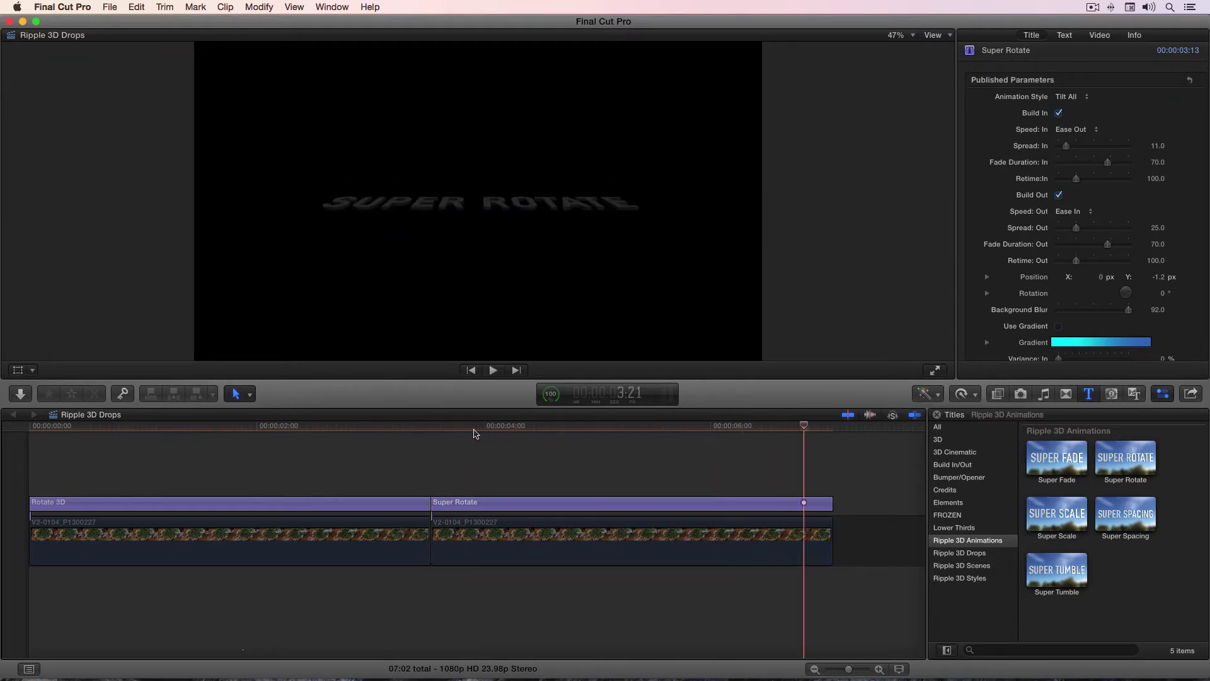
click(452, 431)
drag(451, 433, 527, 429)
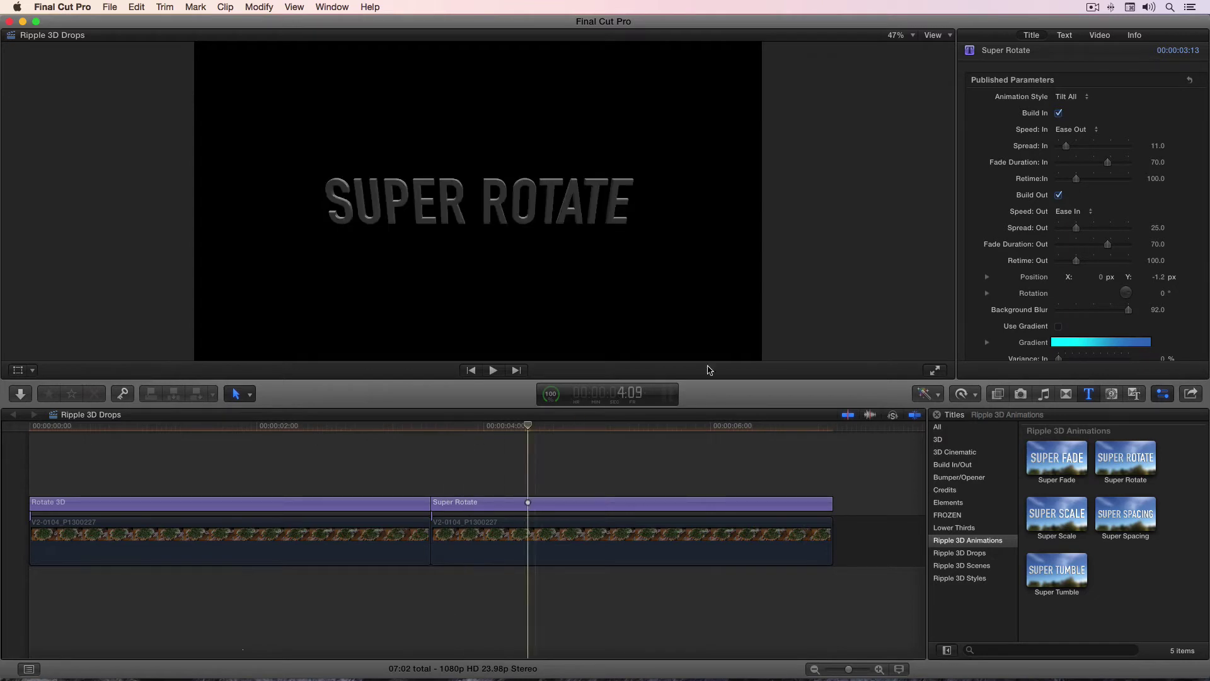
Change the Super Rotate title's Animation Style to Tilt Characters and play it from its start.
click(1067, 100)
click(1075, 106)
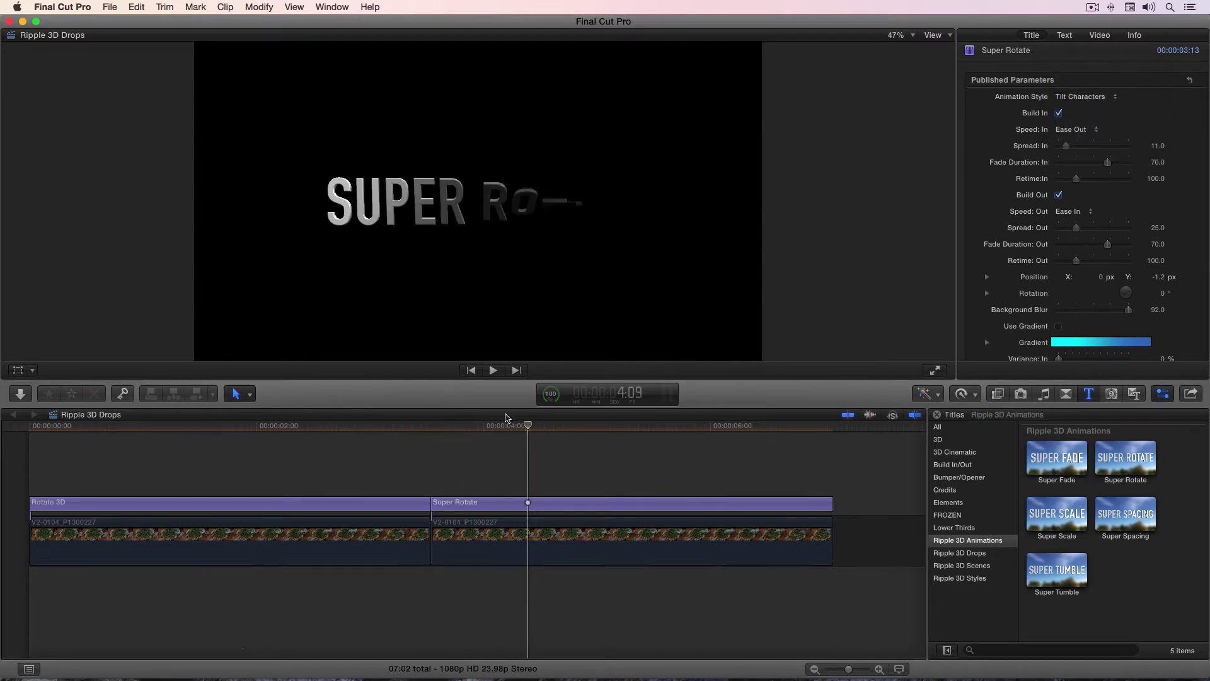
click(434, 429)
key(space)
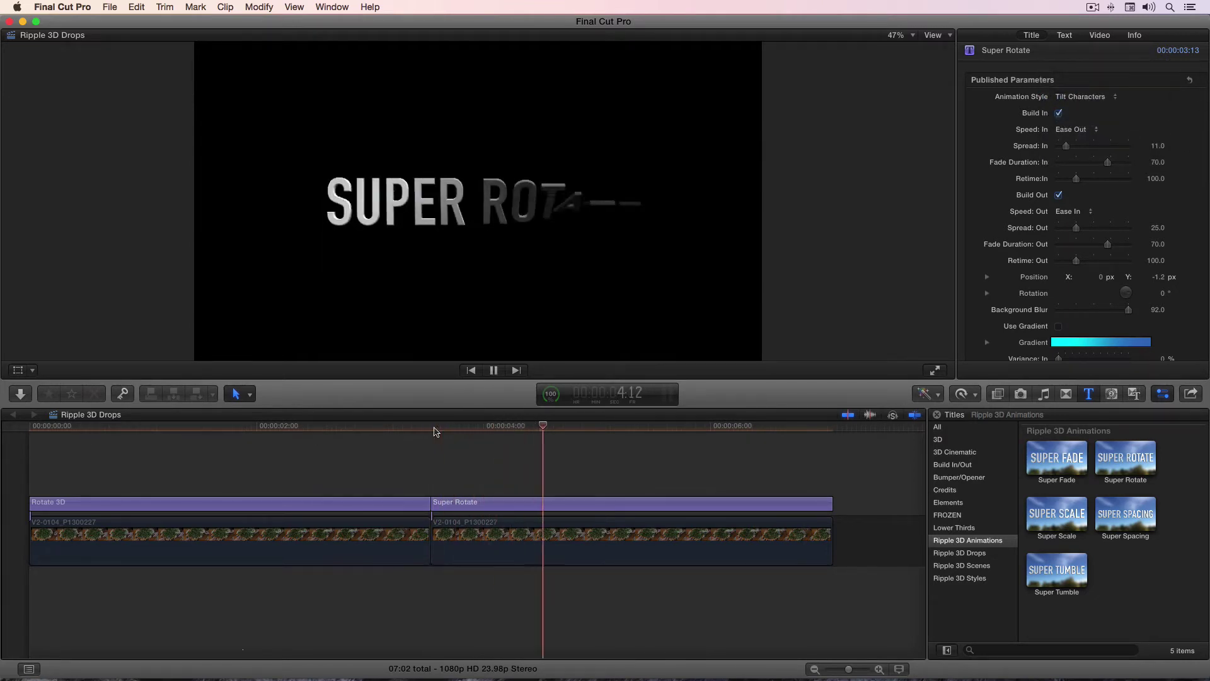
key(space)
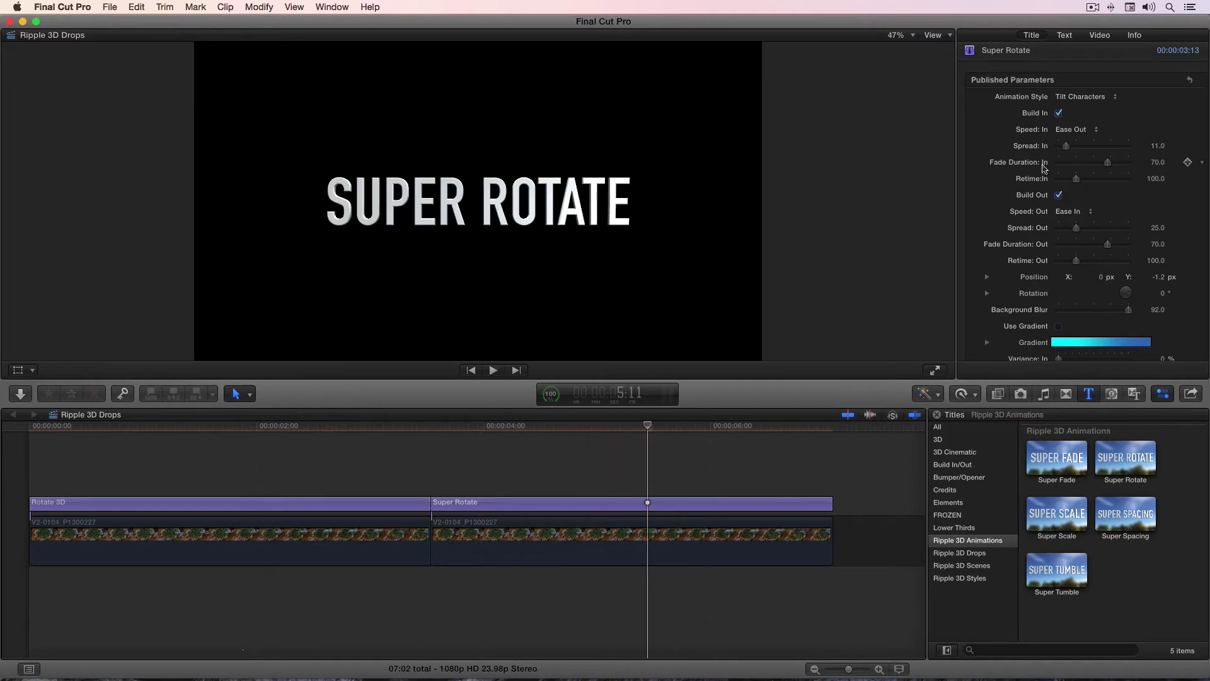
Lower Super Rotate's Spread: In to about 3.89 and play back the build-in.
drag(1067, 149, 1063, 151)
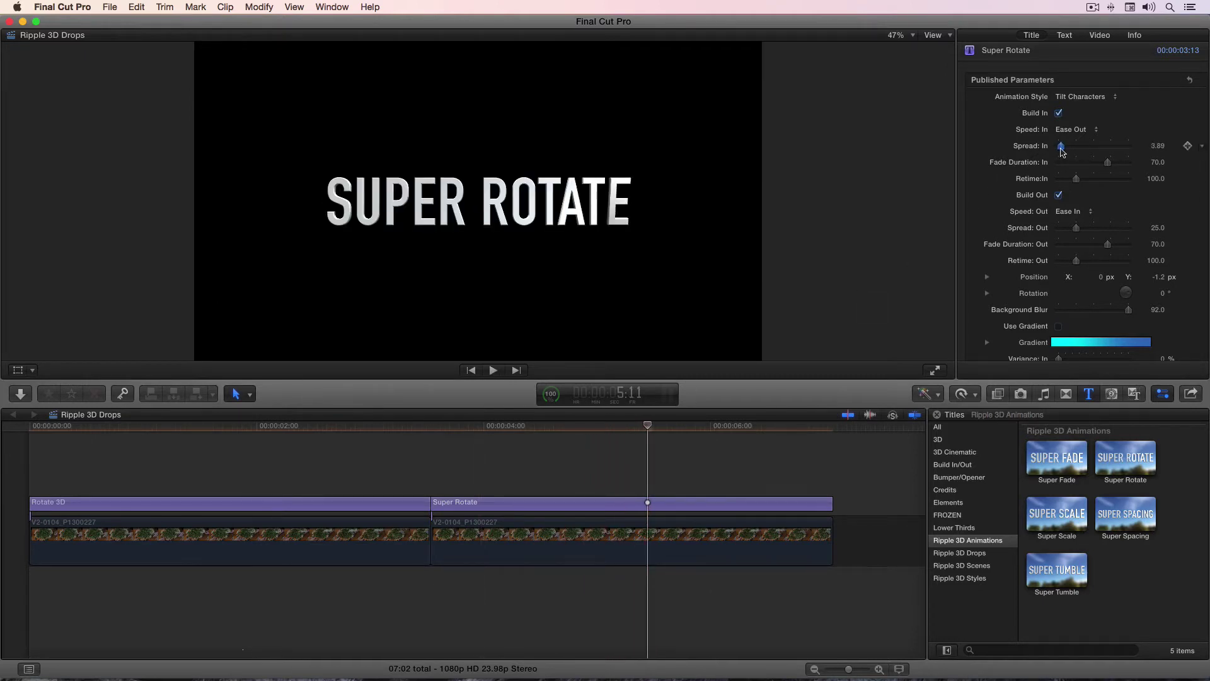
click(444, 430)
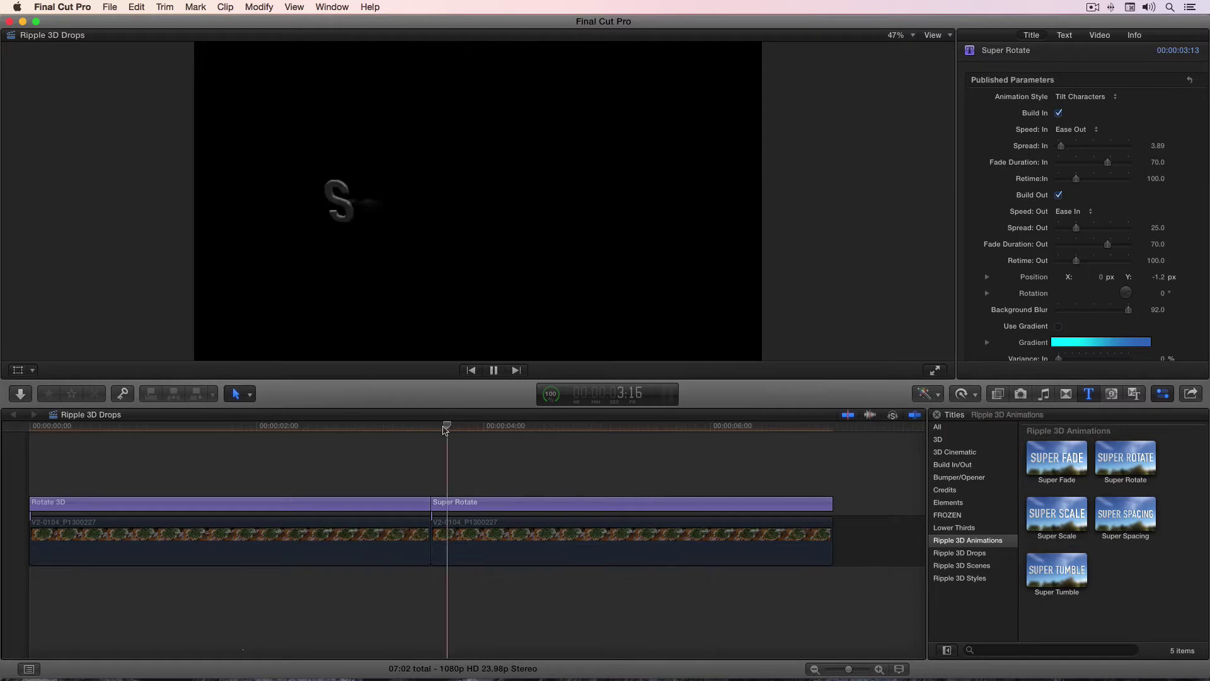
key(space)
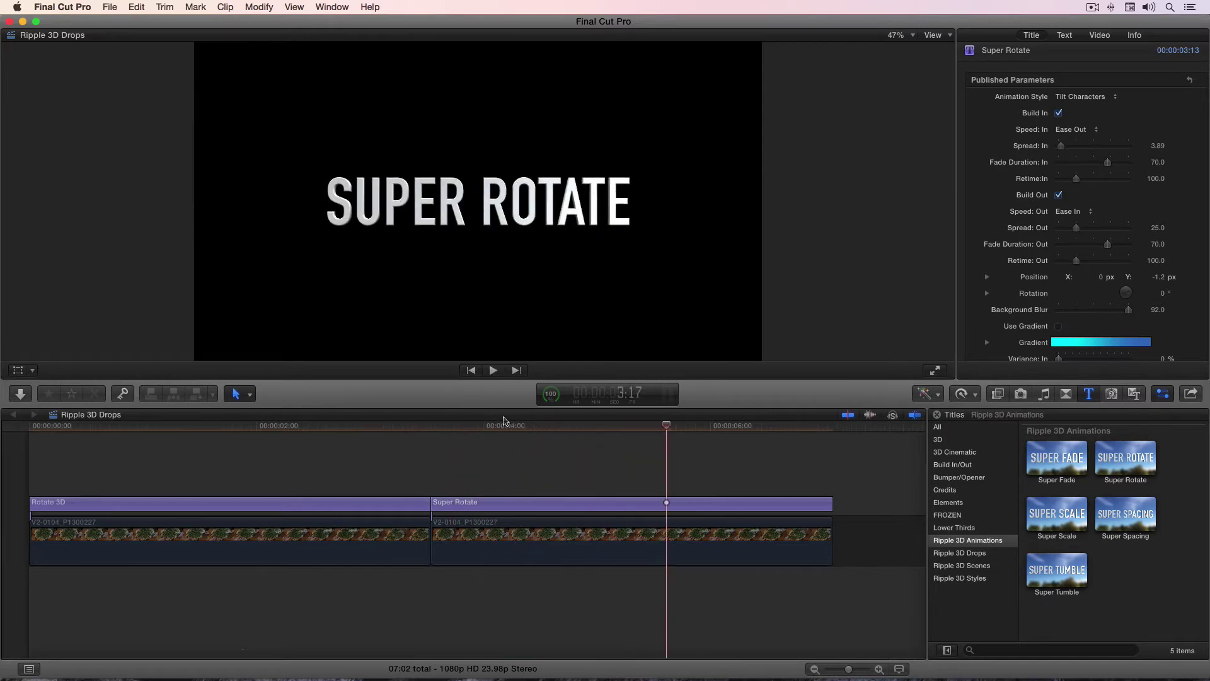
key(space)
Raise Super Rotate's Spread: In to about 27.12 and play the title from its start.
click(447, 430)
key(space)
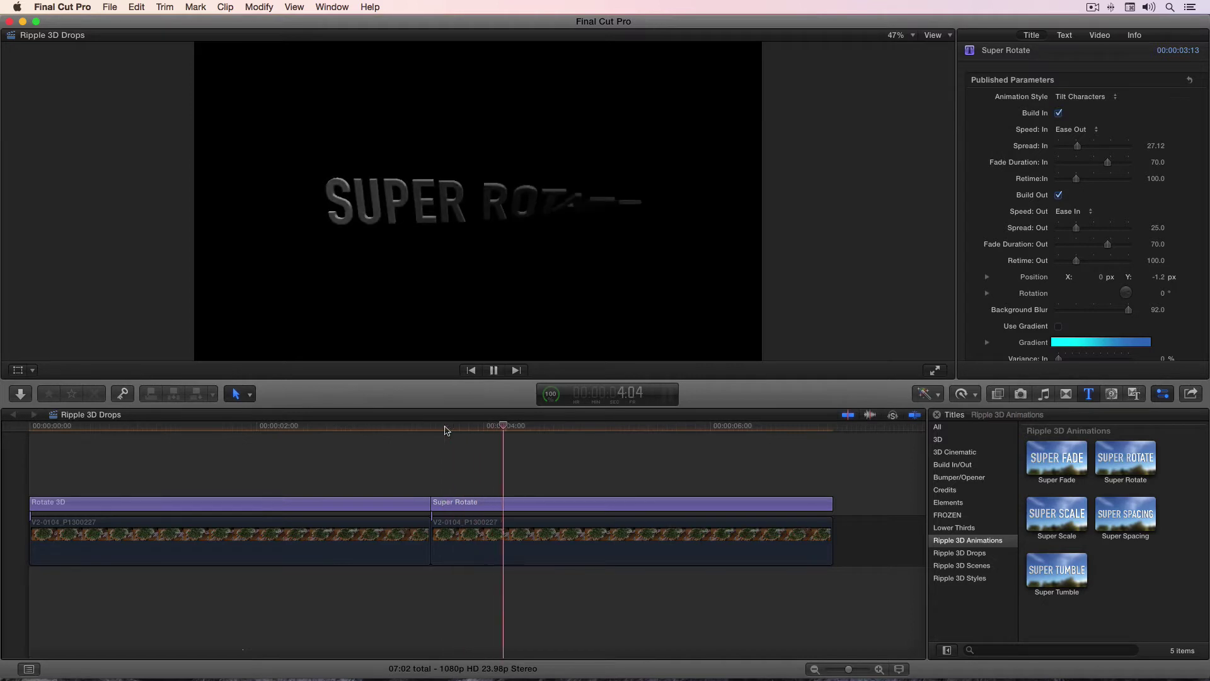
key(space)
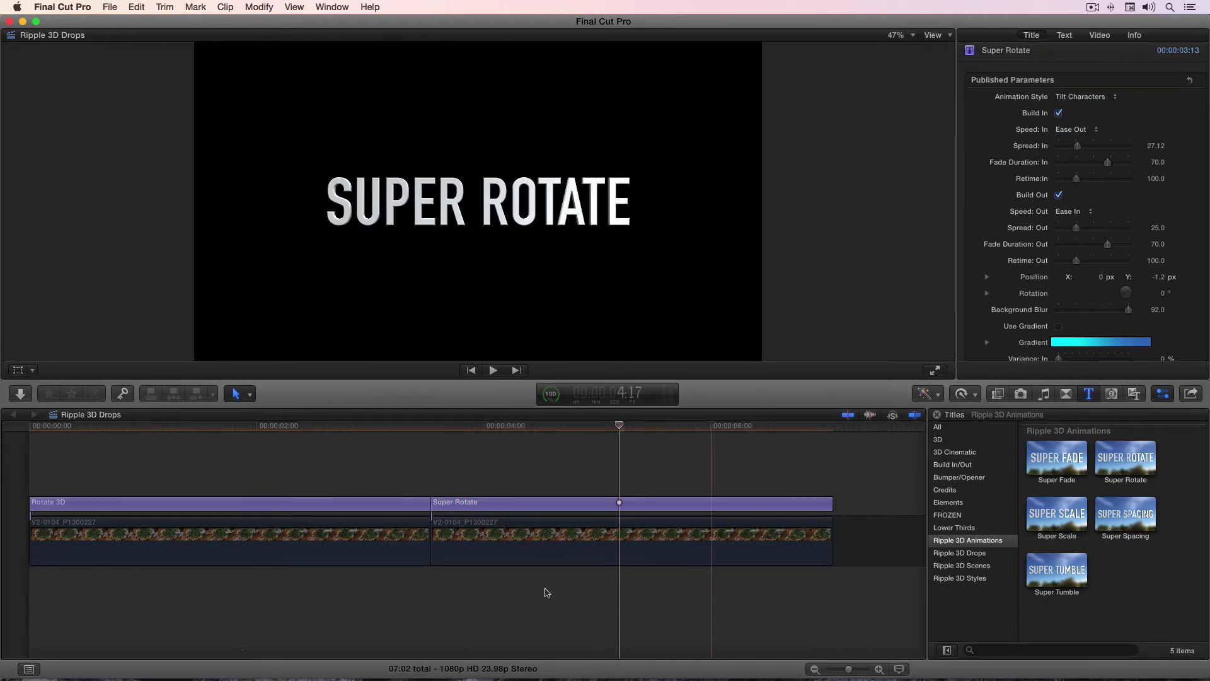
Enable both video clips beneath the titles and scrub through the Rotate 3D title over the footage.
drag(569, 595, 313, 555)
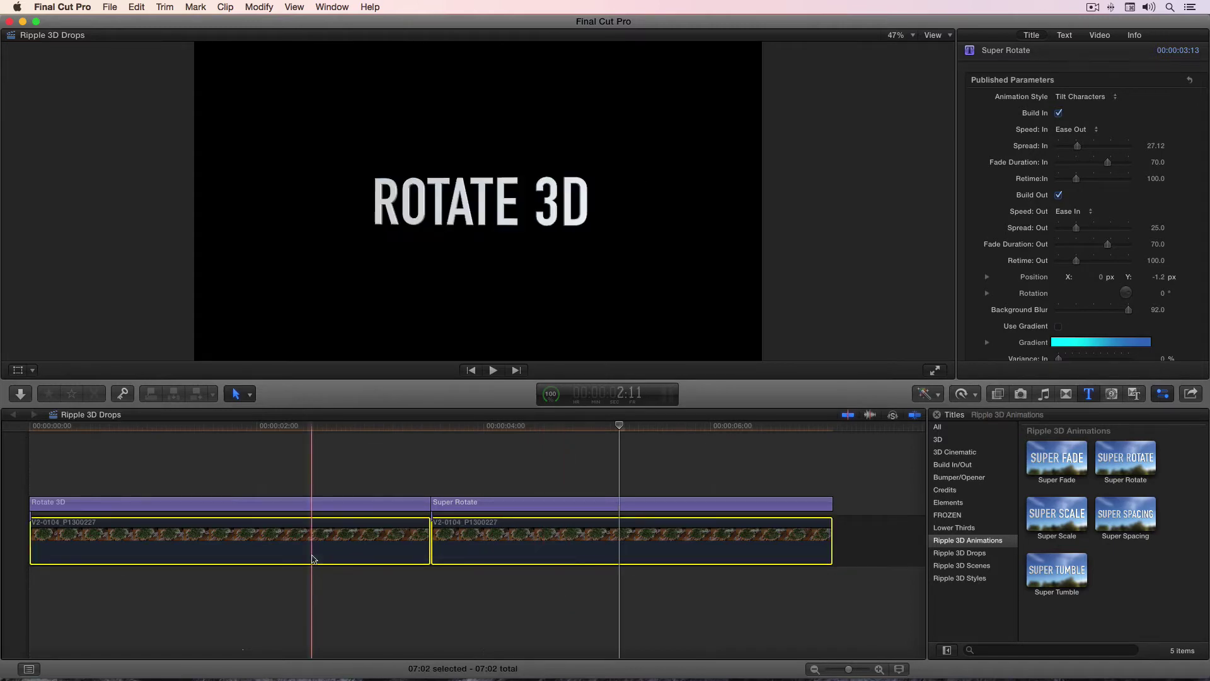
click(332, 451)
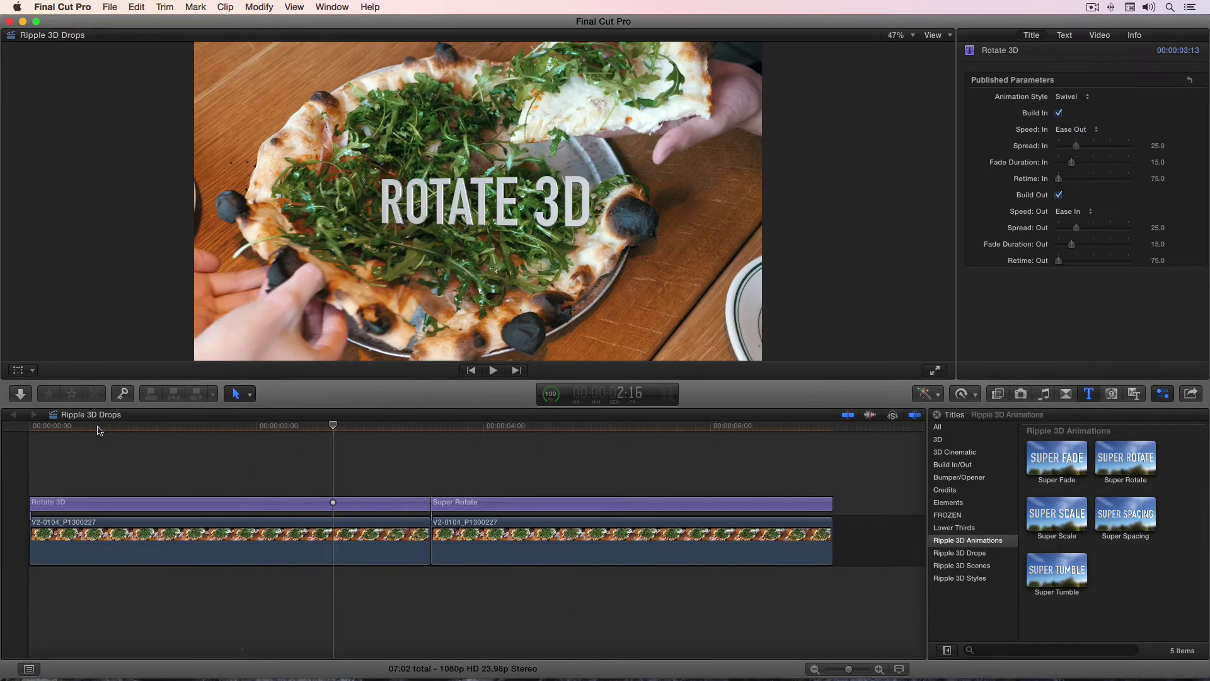
drag(57, 429, 433, 436)
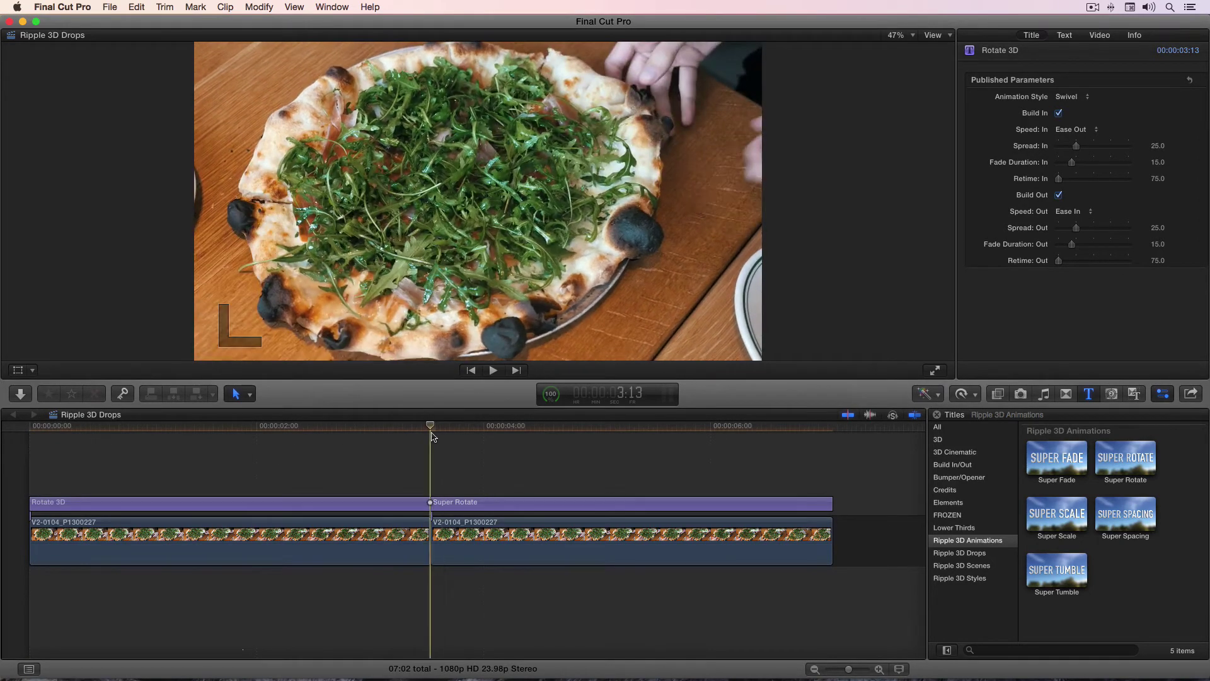
Play the Super Rotate title over the footage from its start to preview its background blur.
key(space)
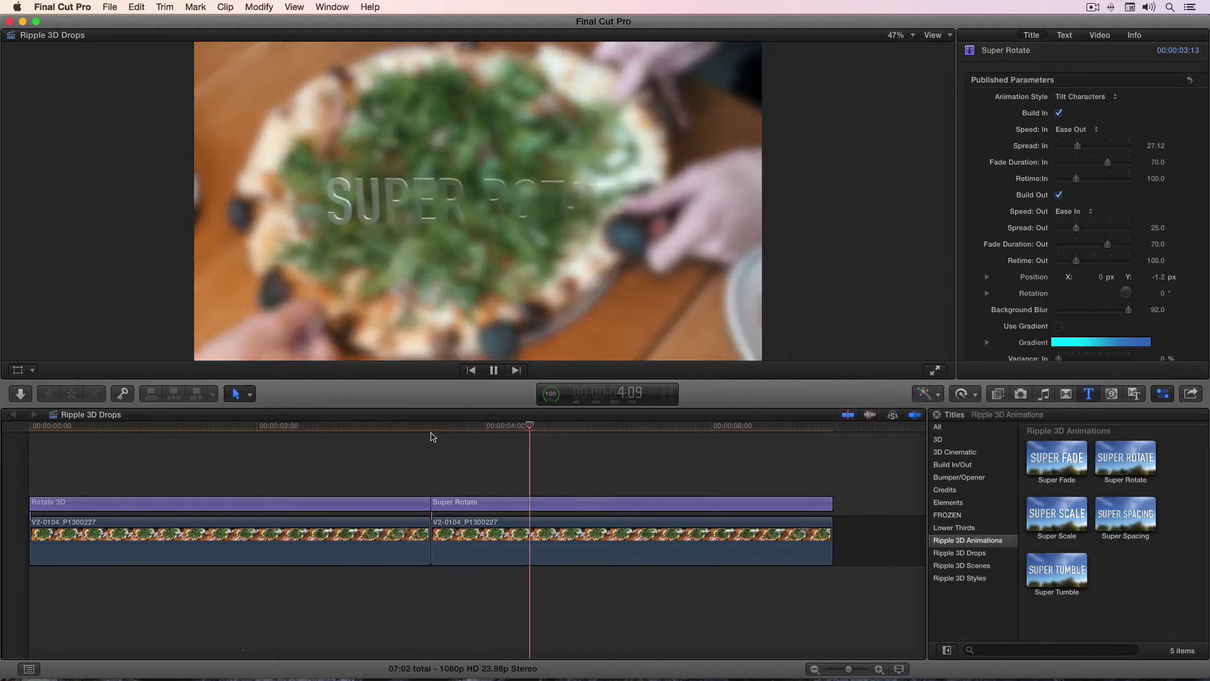
key(space)
click(433, 431)
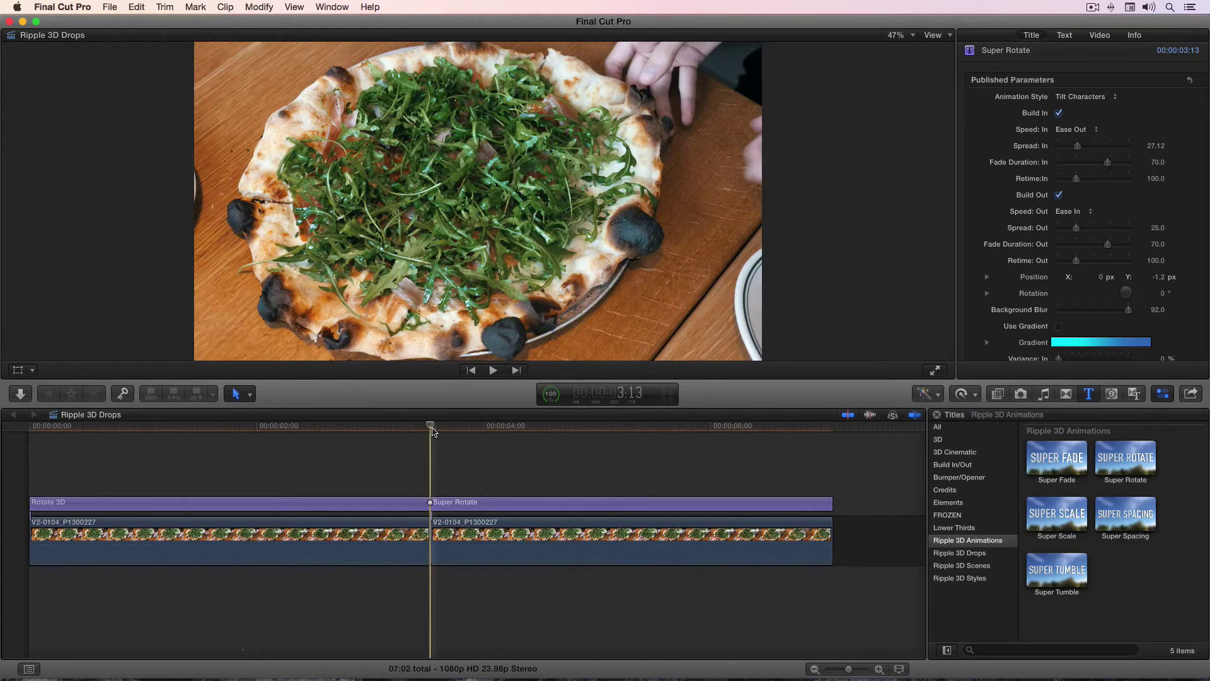
key(space)
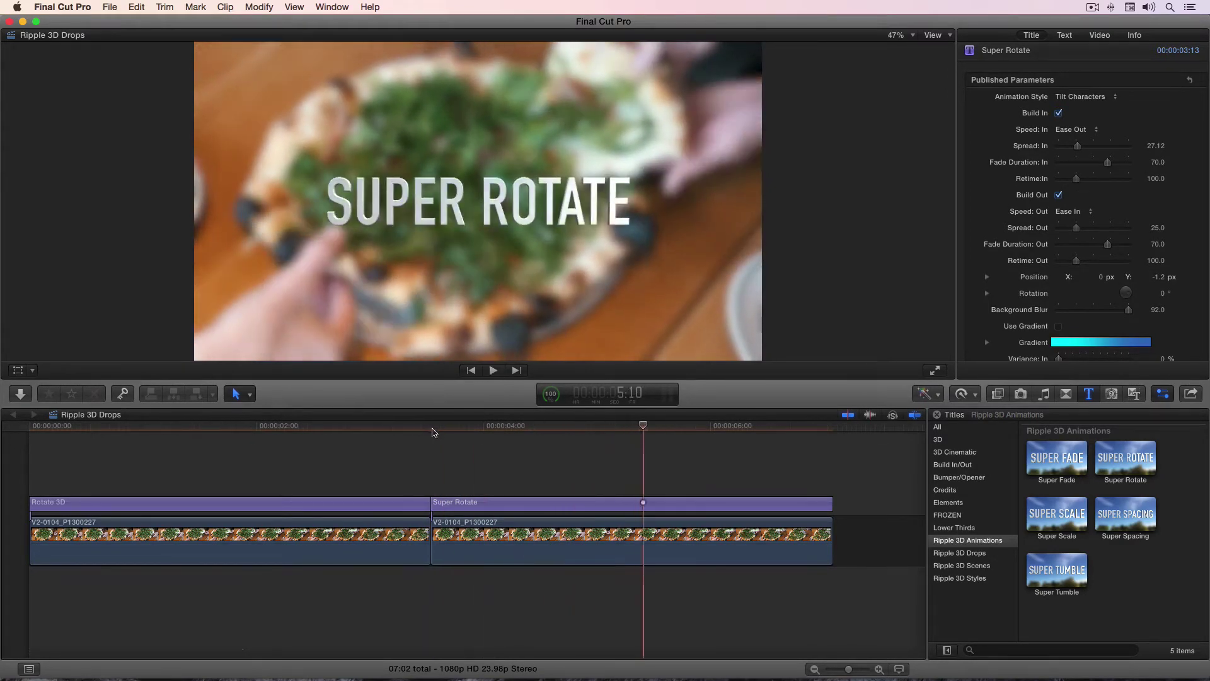
key(space)
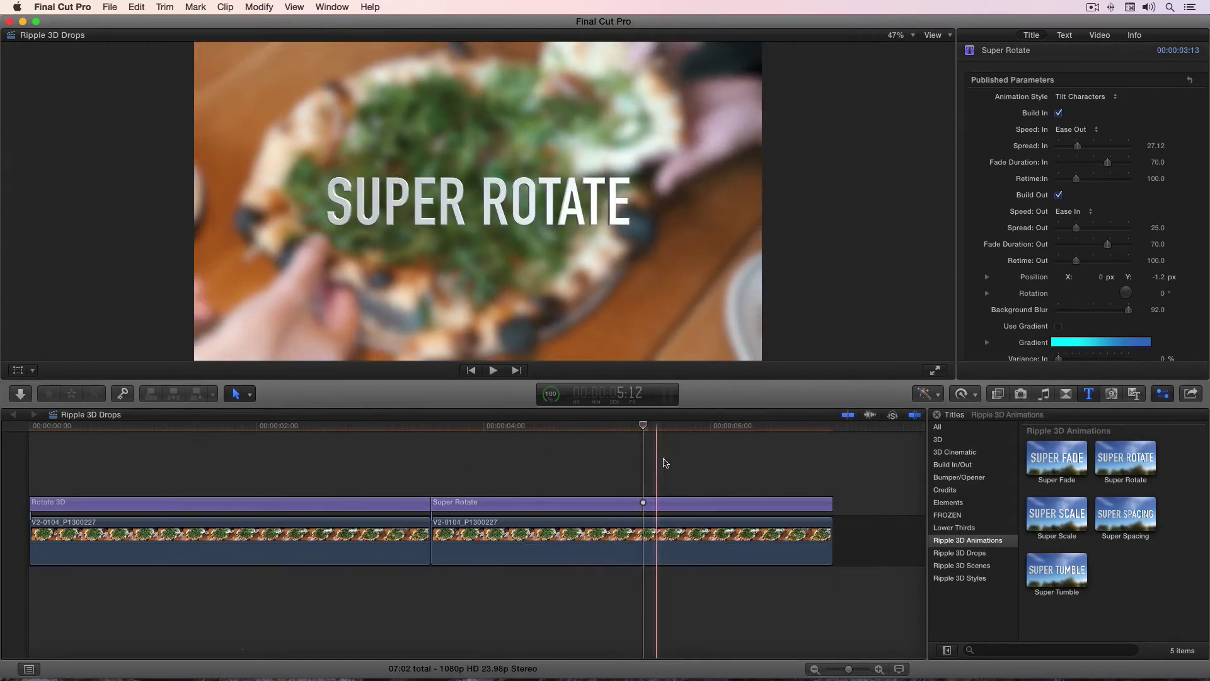
Raise the Super Rotate title's Background Blur to 102.
scroll(1094, 263, down, 3)
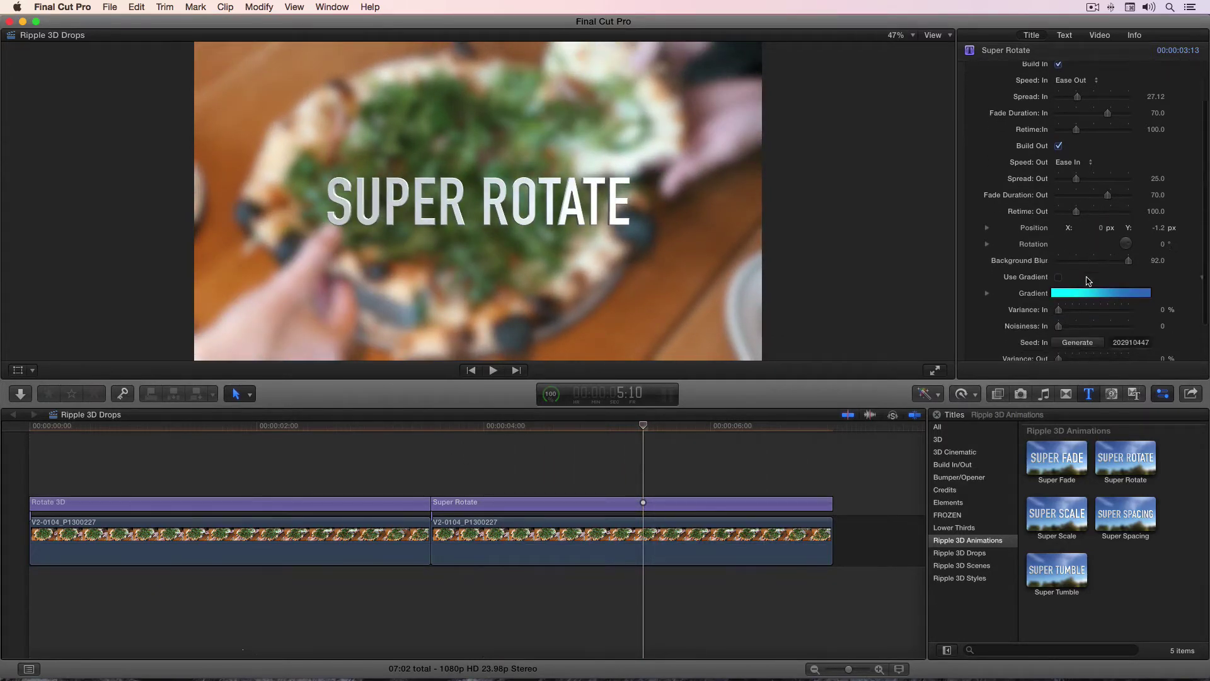
scroll(1088, 281, down, 1)
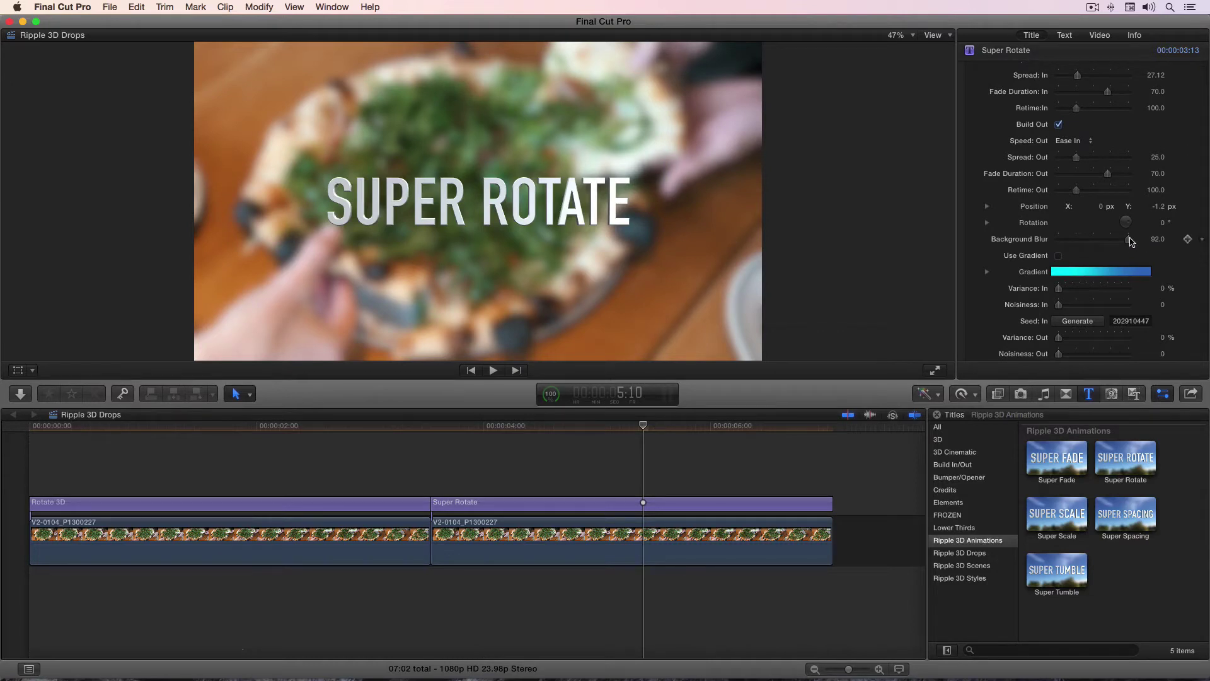
drag(1131, 241, 1155, 236)
Turn on Use Gradient for the Super Rotate title and expand the Gradient controls.
click(1059, 256)
click(987, 274)
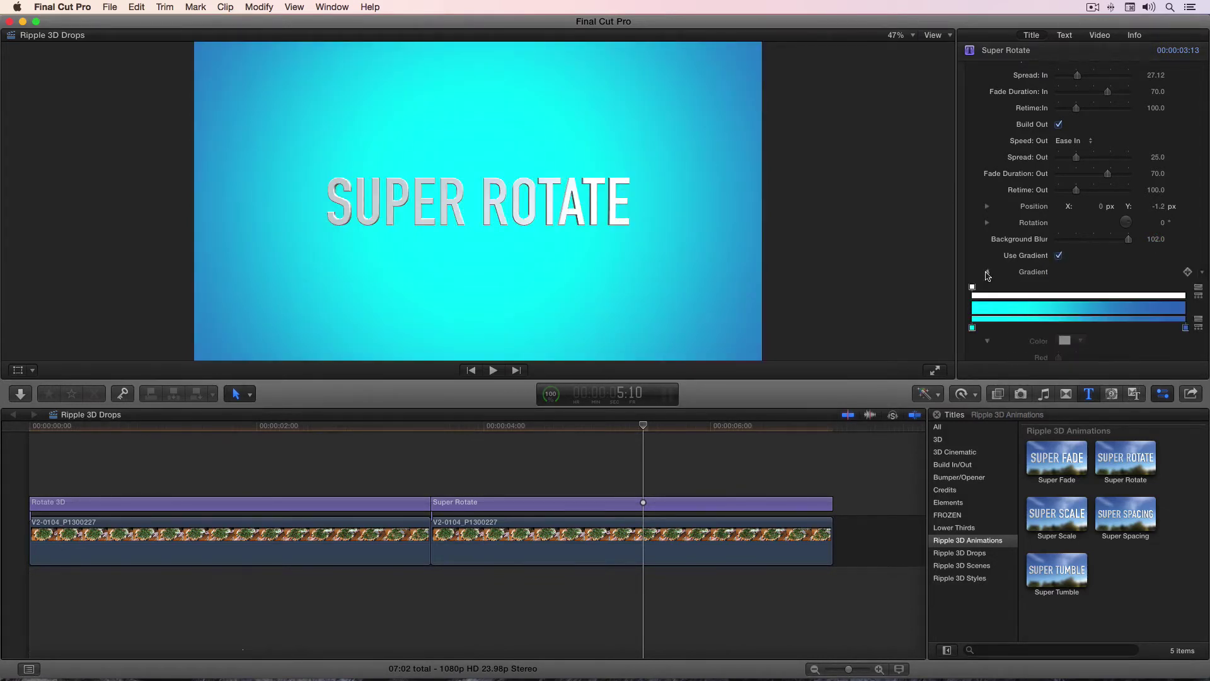
Collapse the Gradient controls and turn off Use Gradient for the Super Rotate title.
click(987, 273)
click(1059, 256)
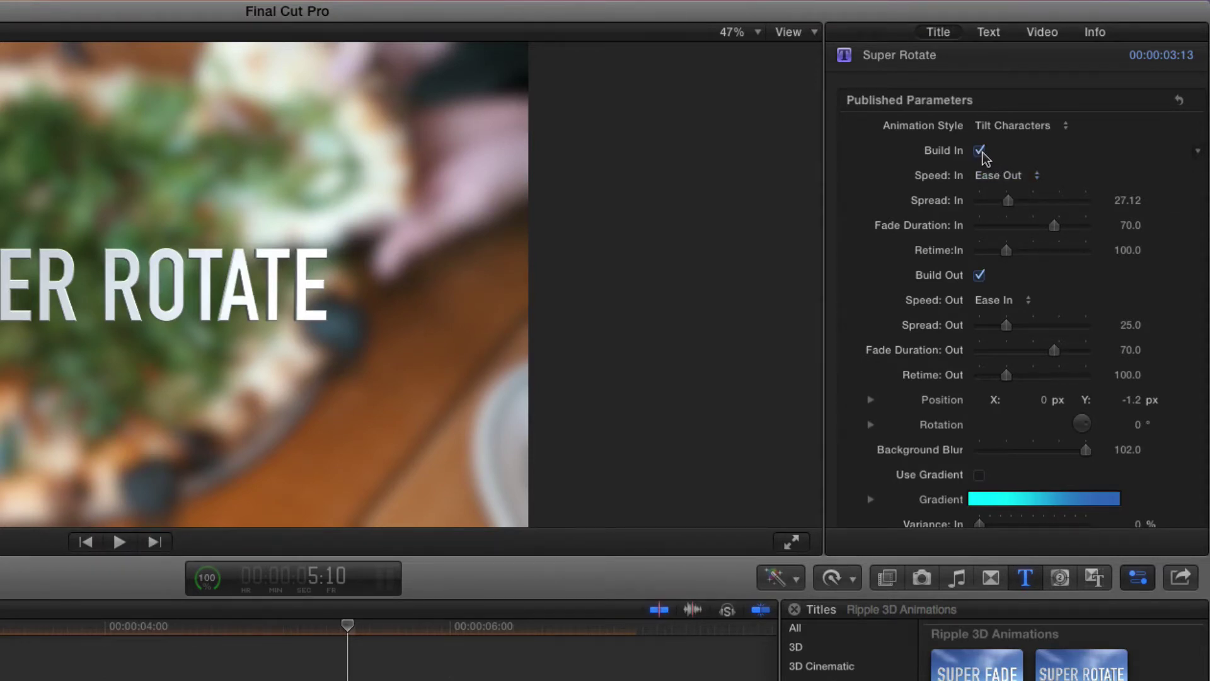
Review the Super Rotate title's Build In and Build Out parameters, including the Speed: Out options, down to the Position and Rotation controls.
scroll(898, 283, down, 3)
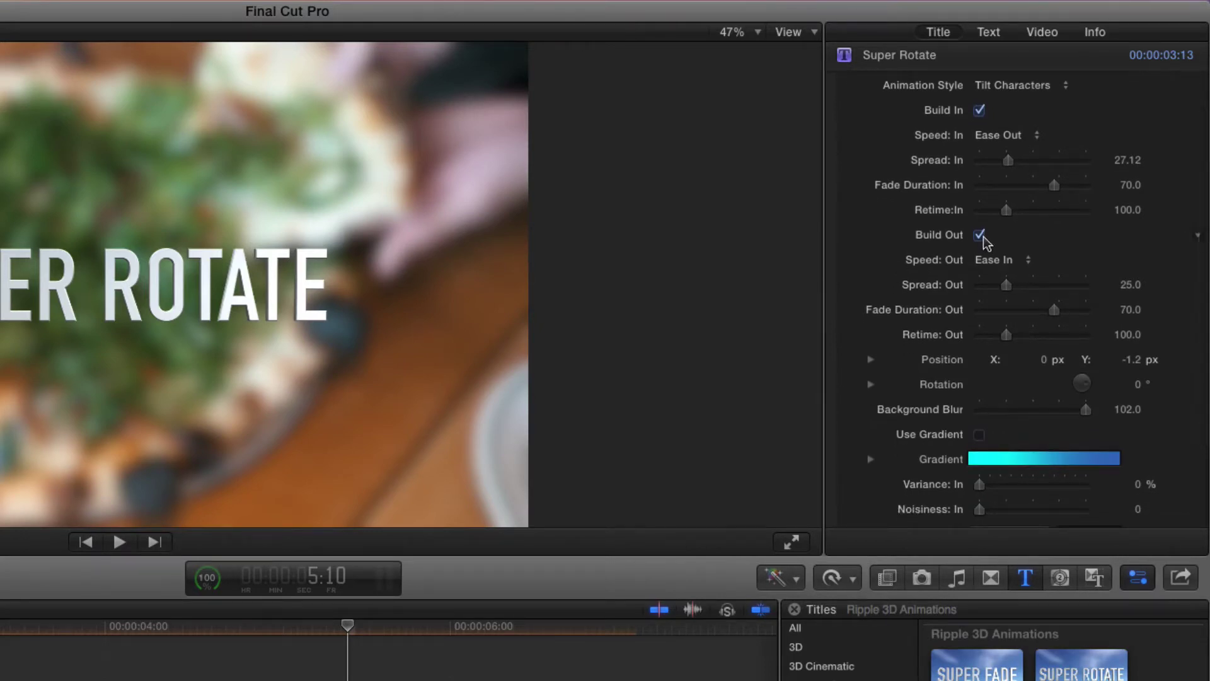
click(1016, 263)
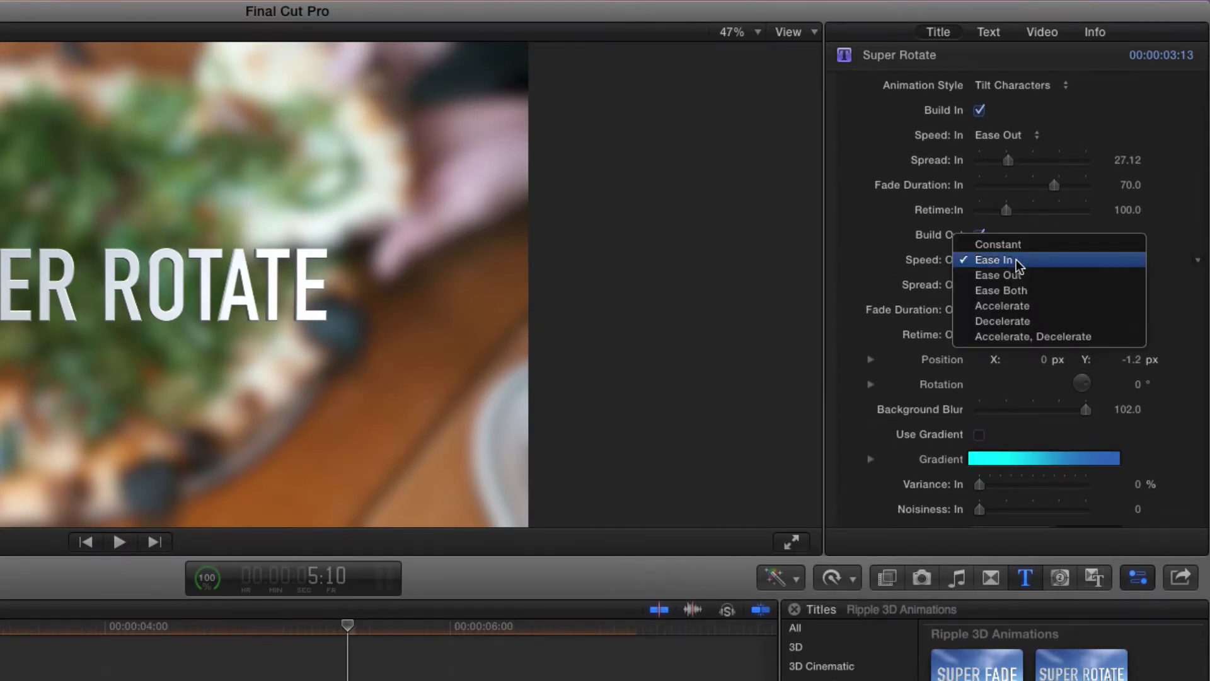
click(965, 263)
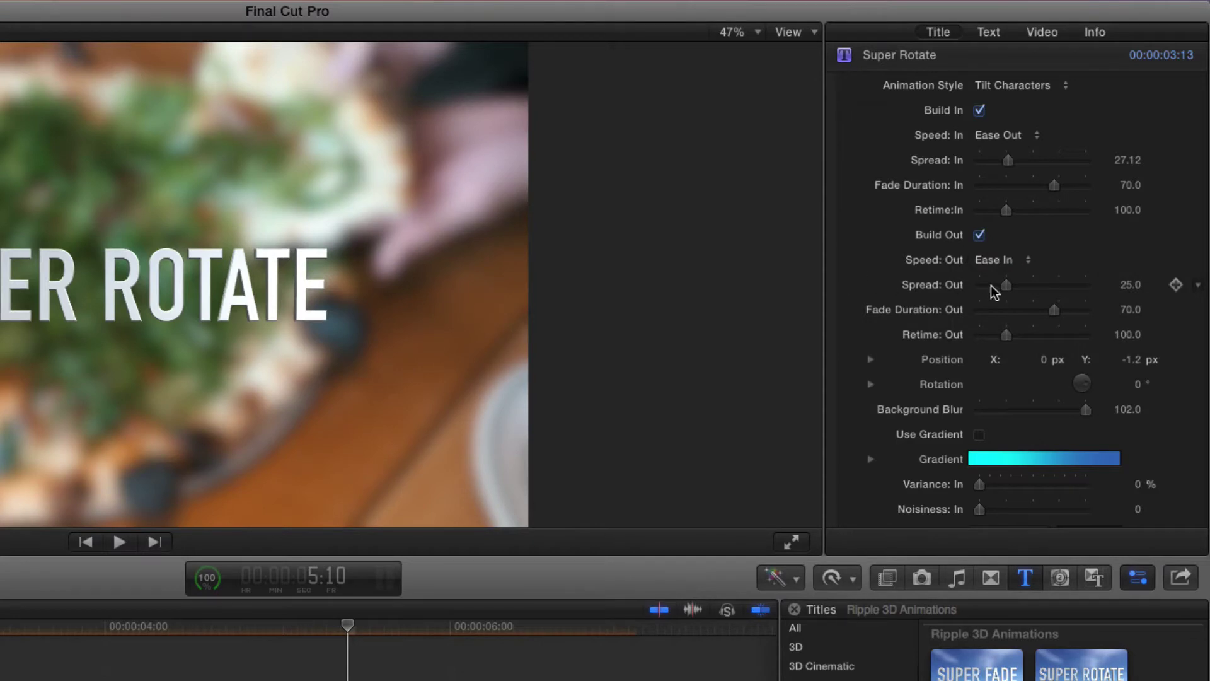
scroll(878, 316, down, 3)
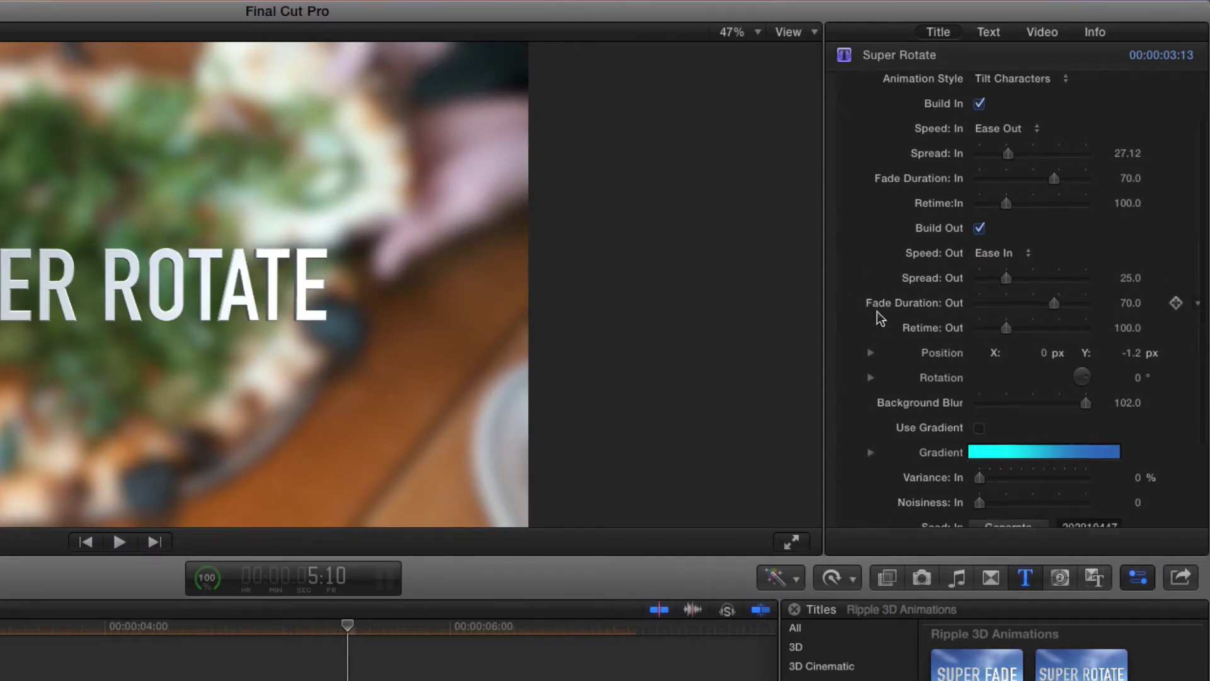
scroll(877, 317, down, 2)
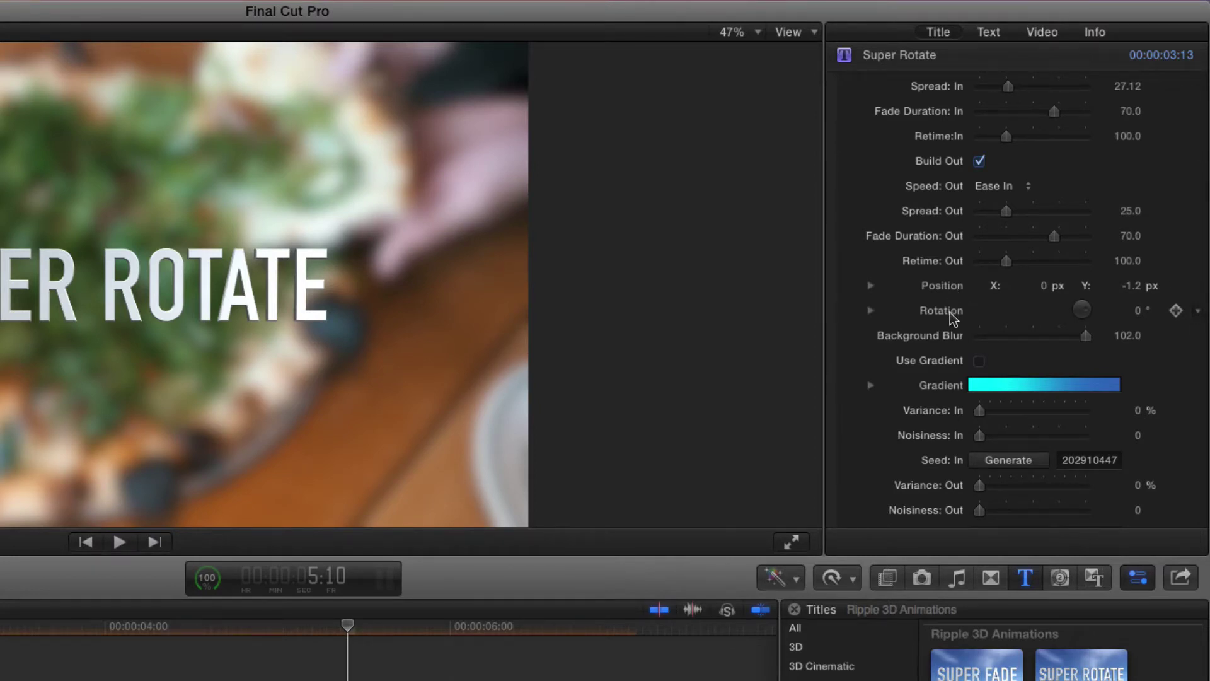
Select the SUPER ROTATE text in the viewer, examine its on-screen 3D rotation and position handles, and return to the title parameters.
click(202, 305)
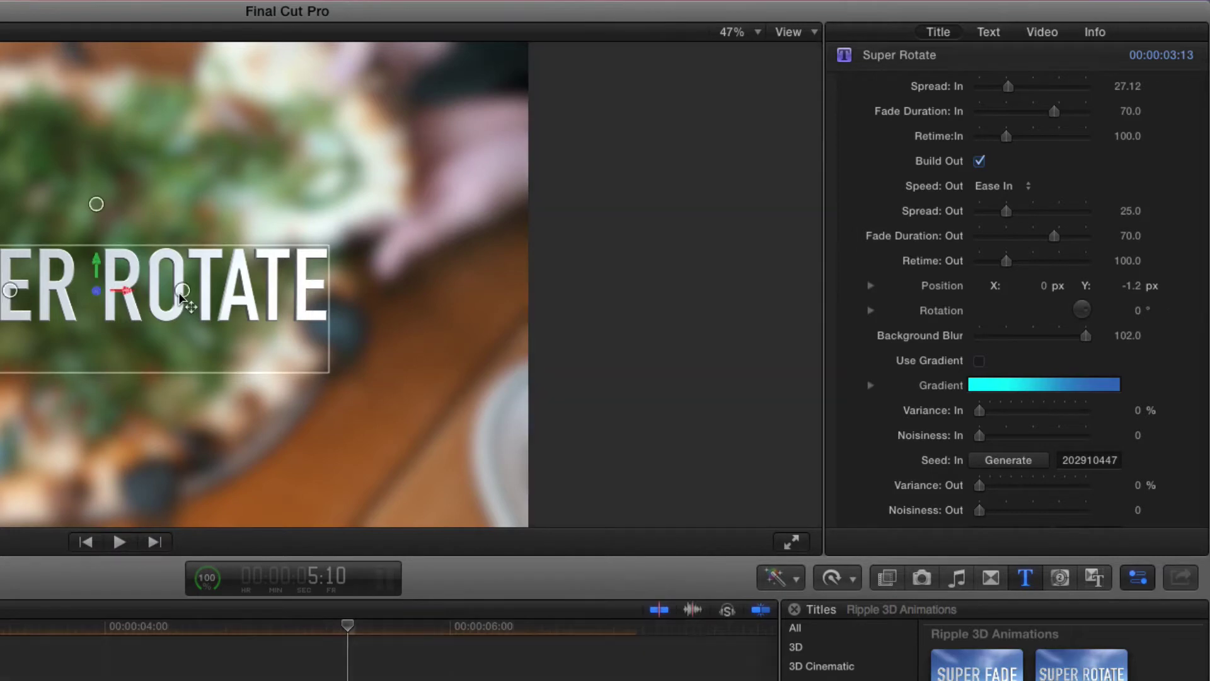
double_click(189, 302)
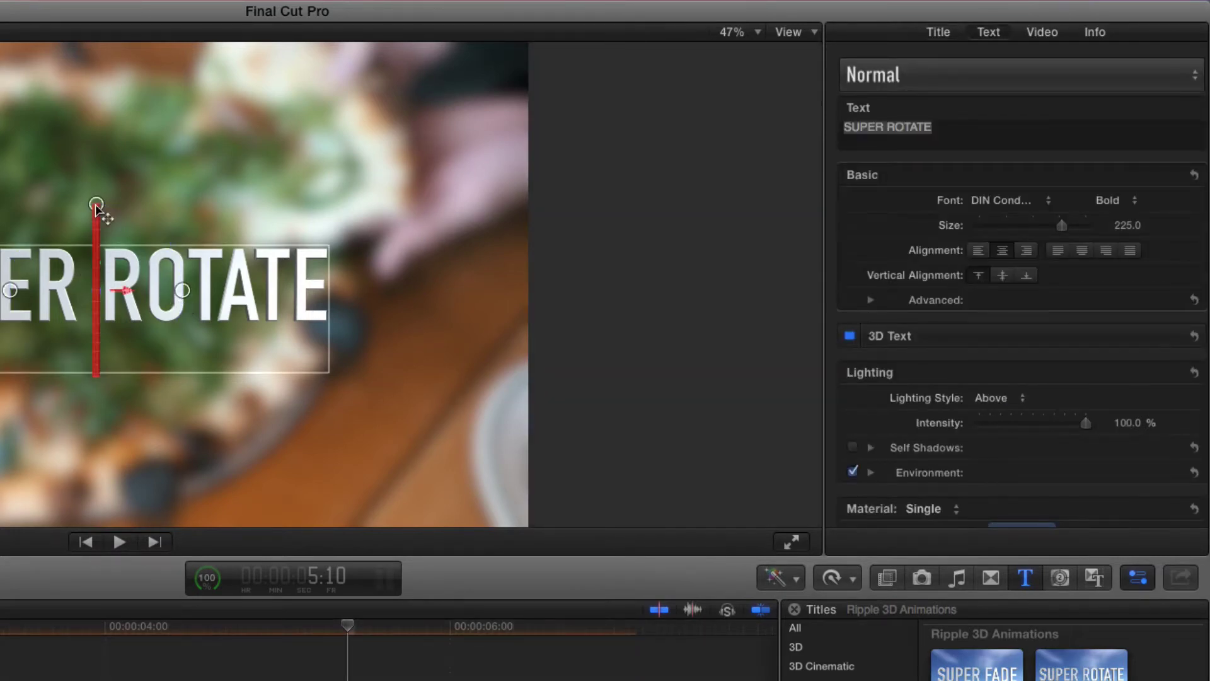
drag(97, 198, 41, 297)
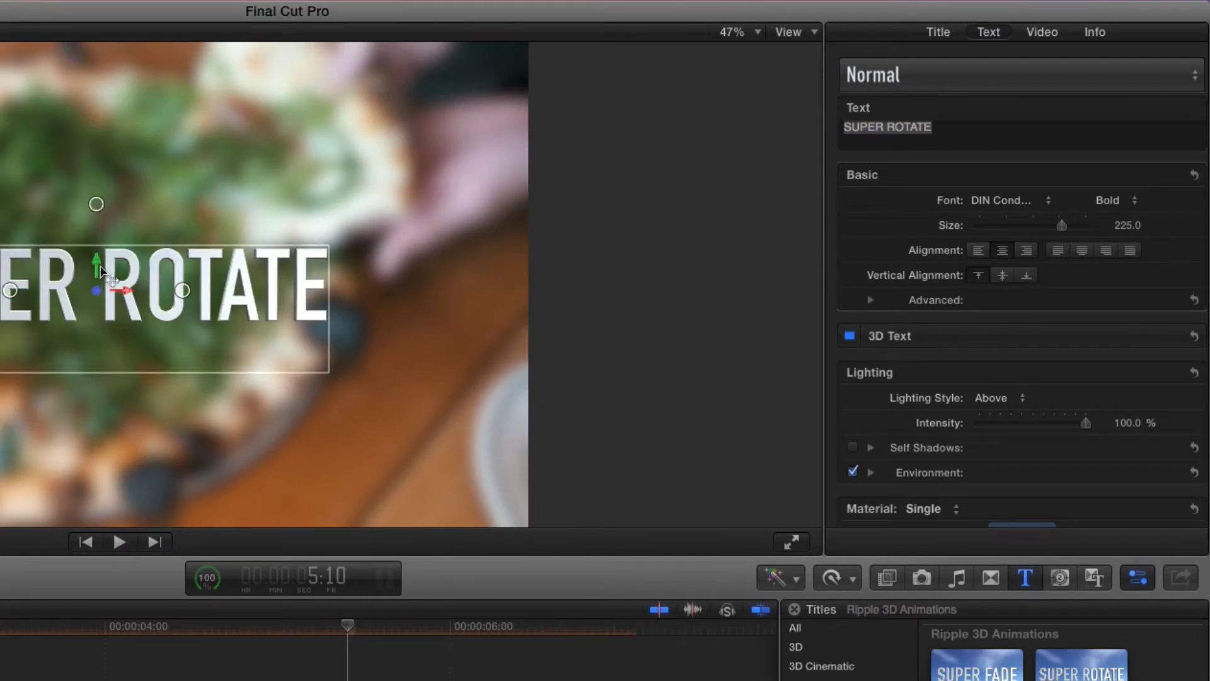
drag(100, 271, 93, 308)
click(938, 35)
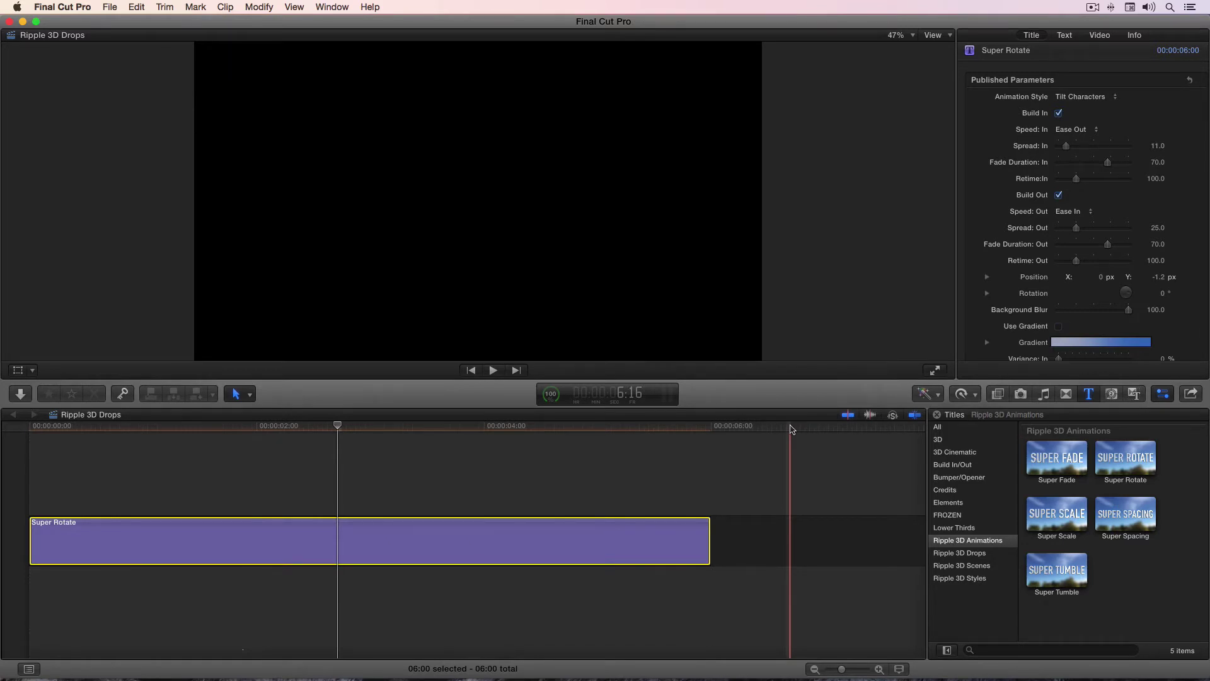
Check the Animation Style options, keep Tilt Characters, and play the Super Rotate title from its start.
click(332, 429)
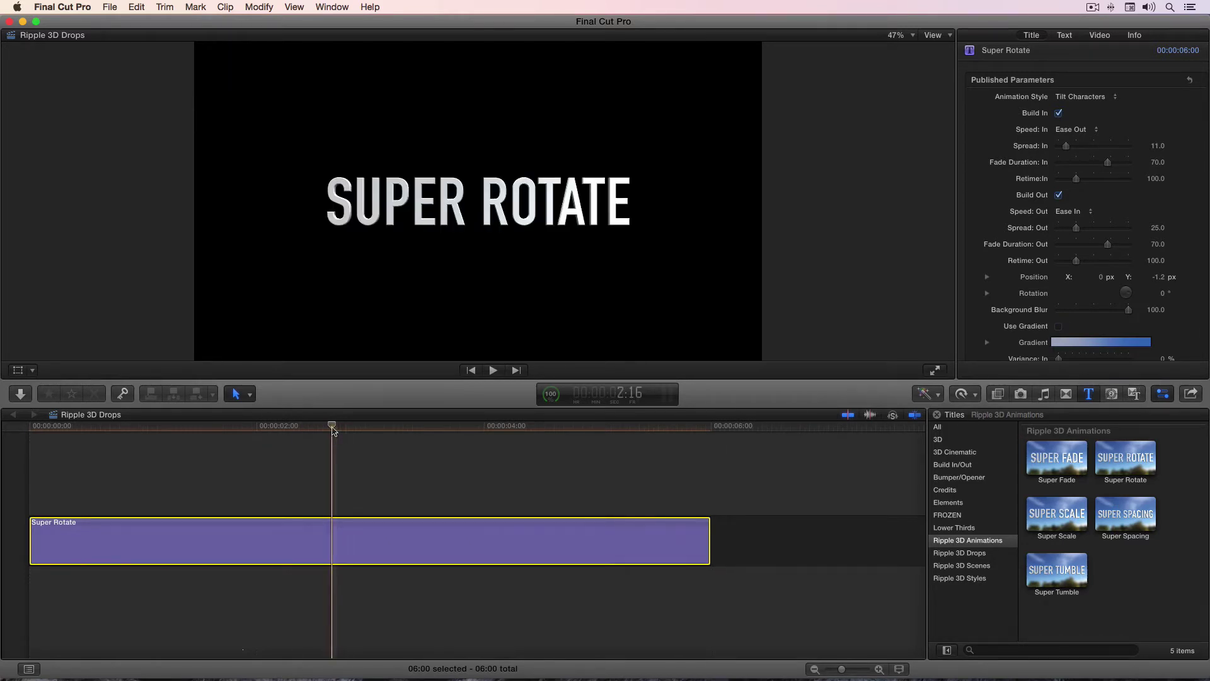
click(1099, 104)
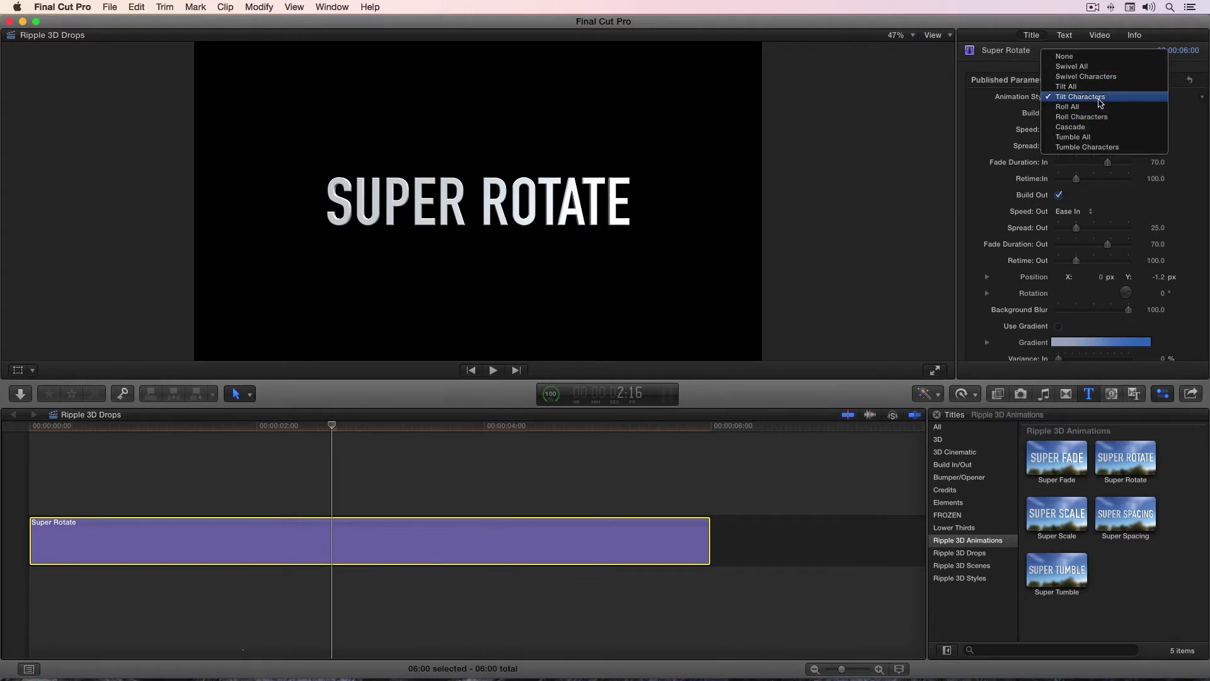
click(1100, 103)
key(/)
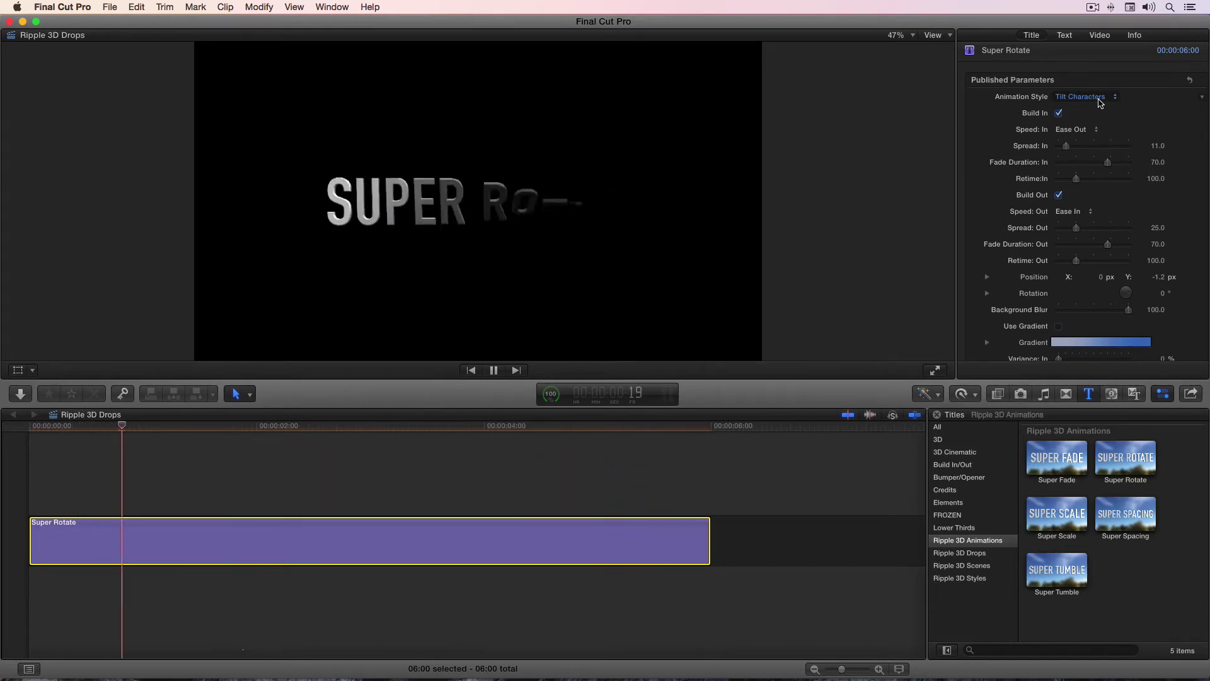
key(space)
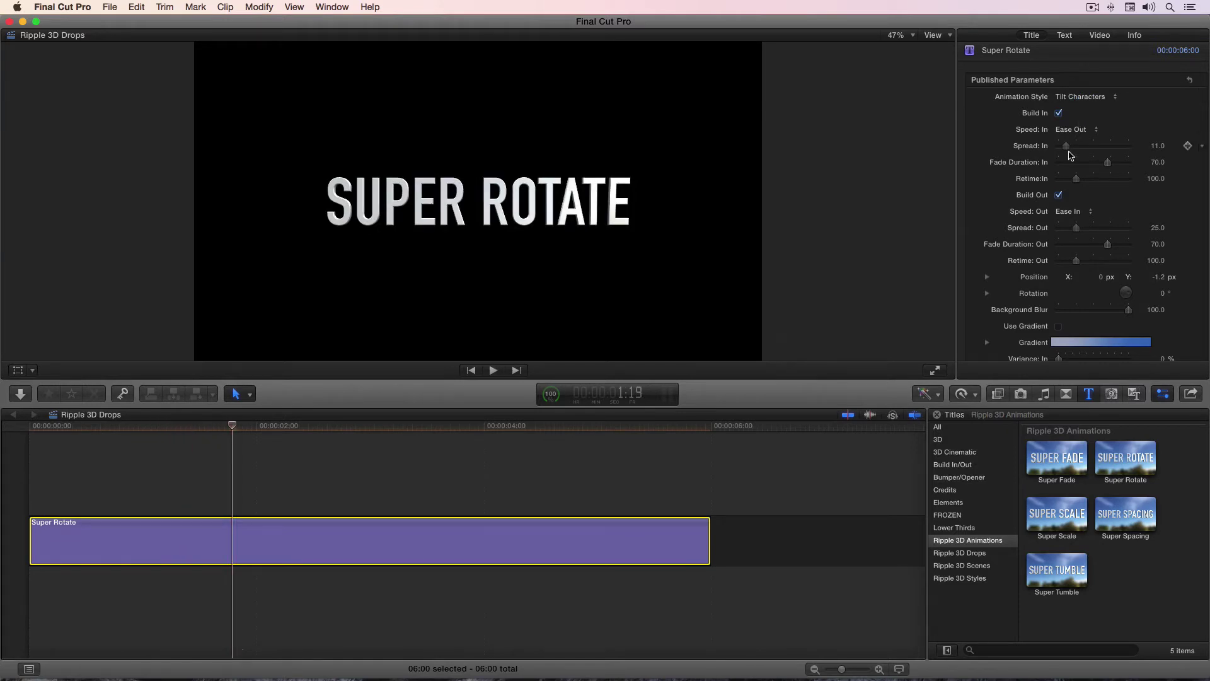
Turn off Build In and Build Out for the Super Rotate title and scrub through it to check the static text.
click(1059, 113)
click(1059, 195)
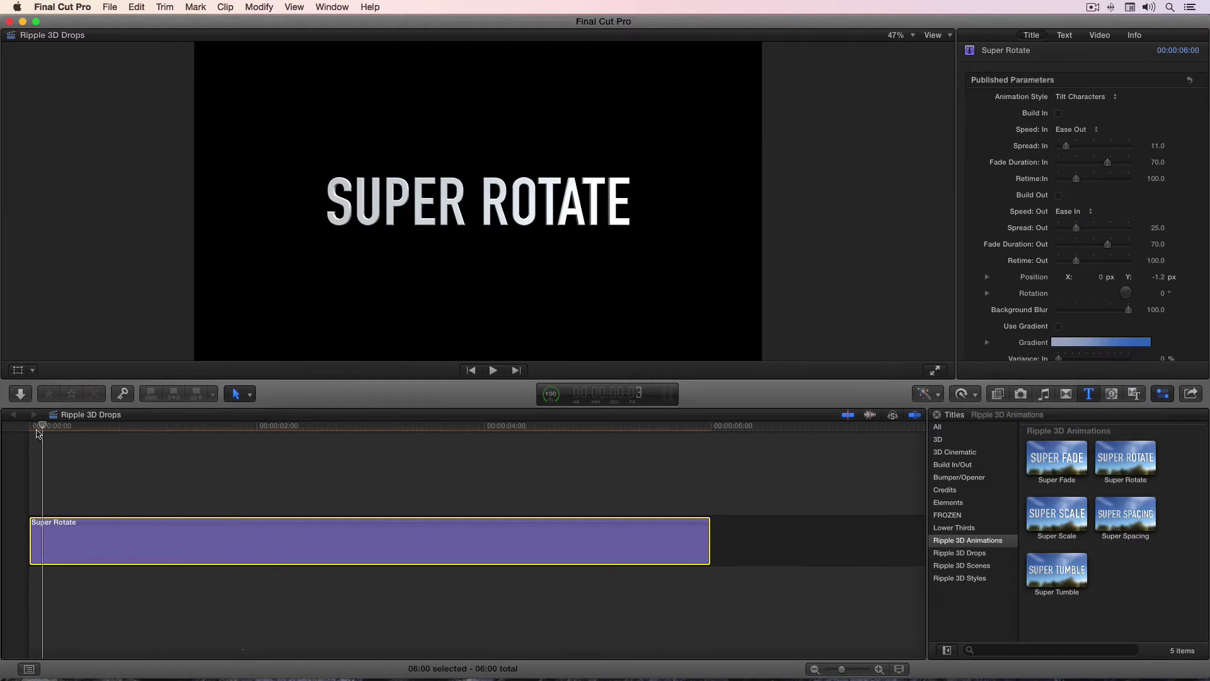
click(259, 433)
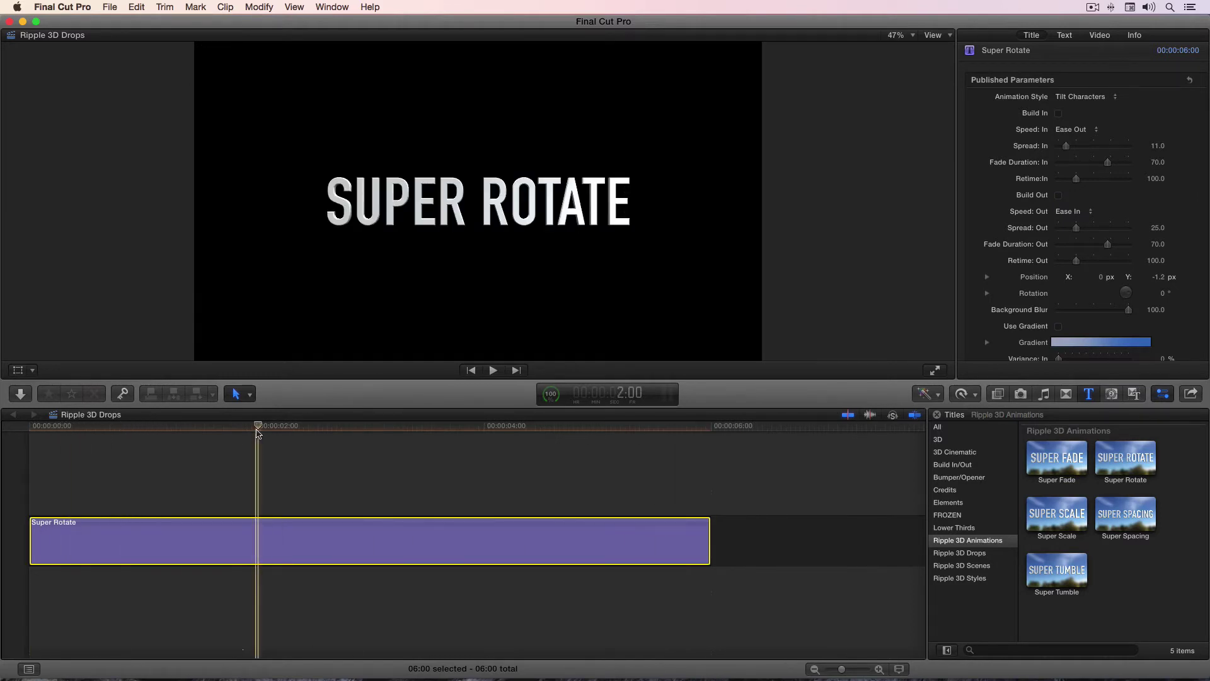
Add Position and Rotation keyframes at the start of the Super Rotate title and expand both parameters to show their X, Y and Z values.
key(Home)
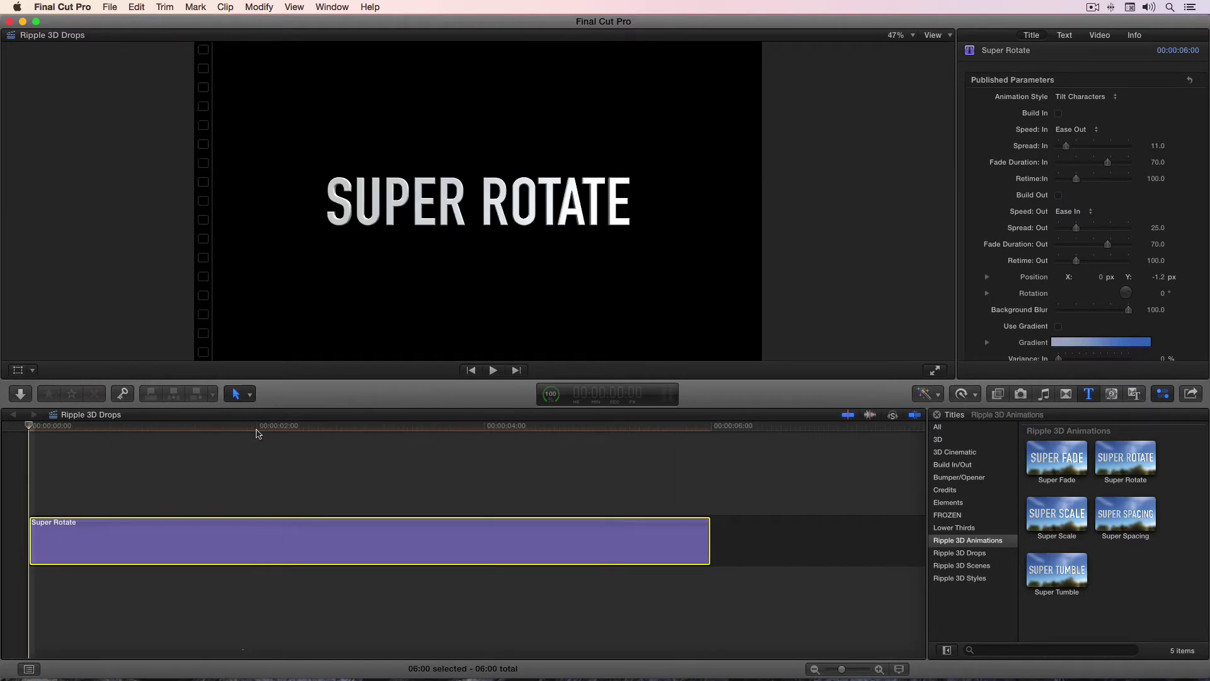
click(1188, 277)
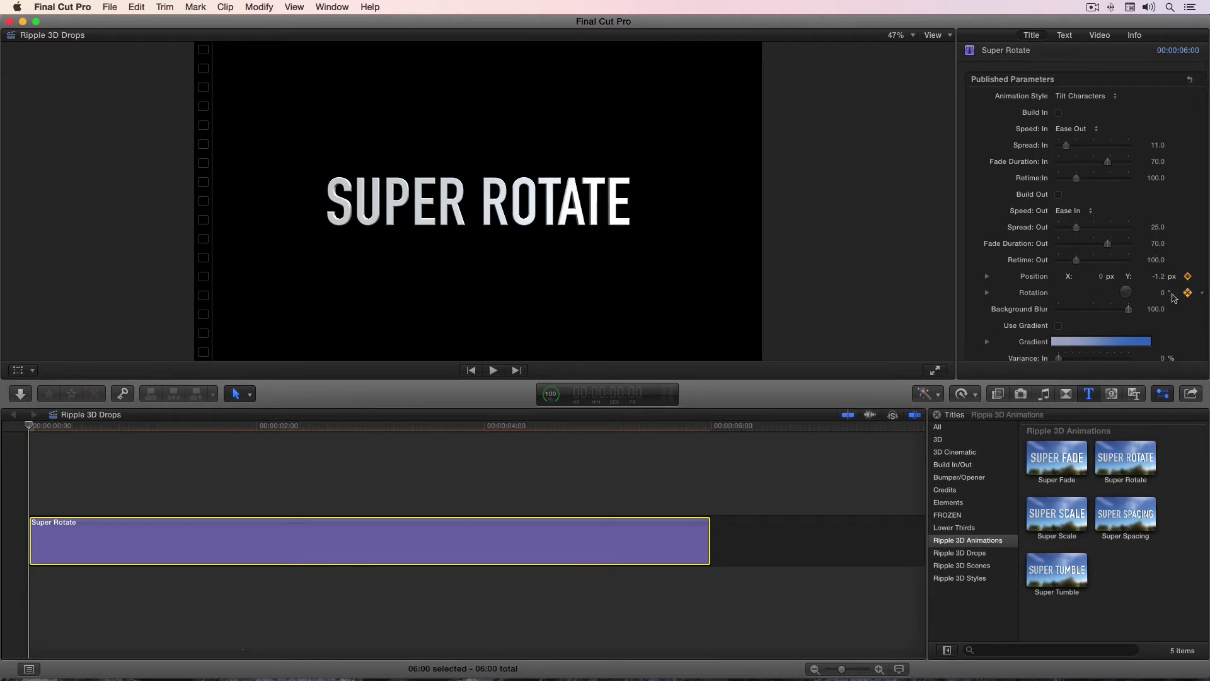
click(987, 278)
click(987, 341)
scroll(1026, 269, down, 5)
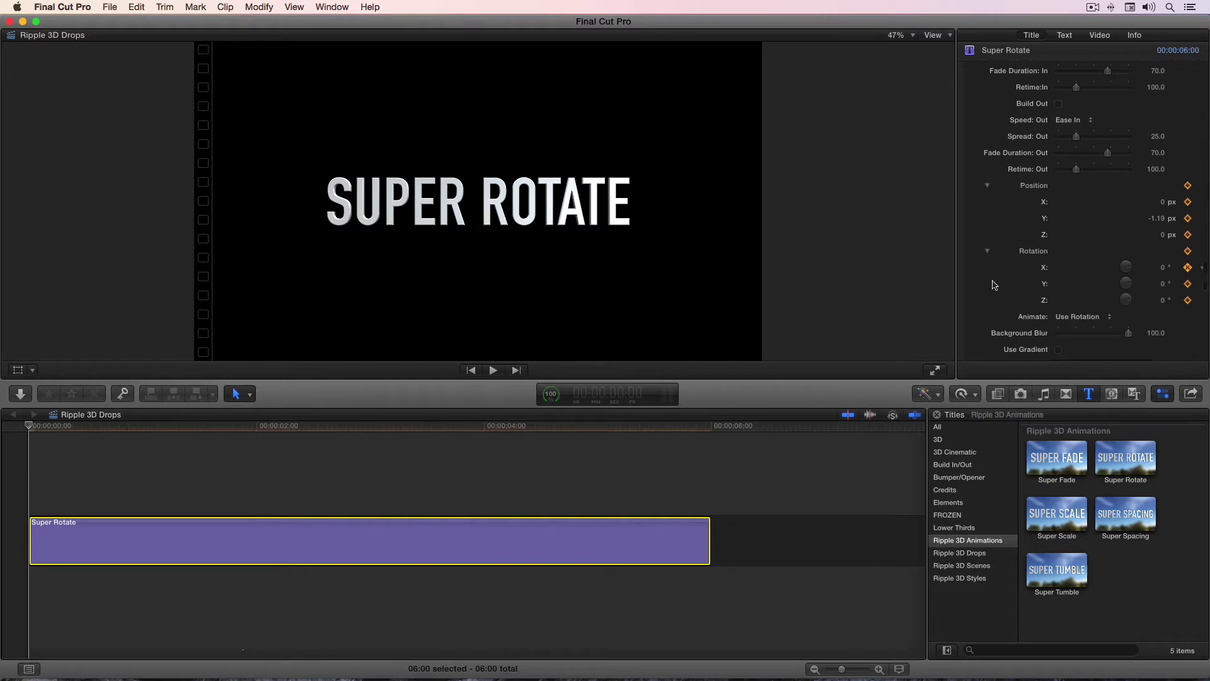
On the Super Rotate title's last frame, set the Y rotation to 41° and the X rotation to about -45°.
key(End)
key(Left)
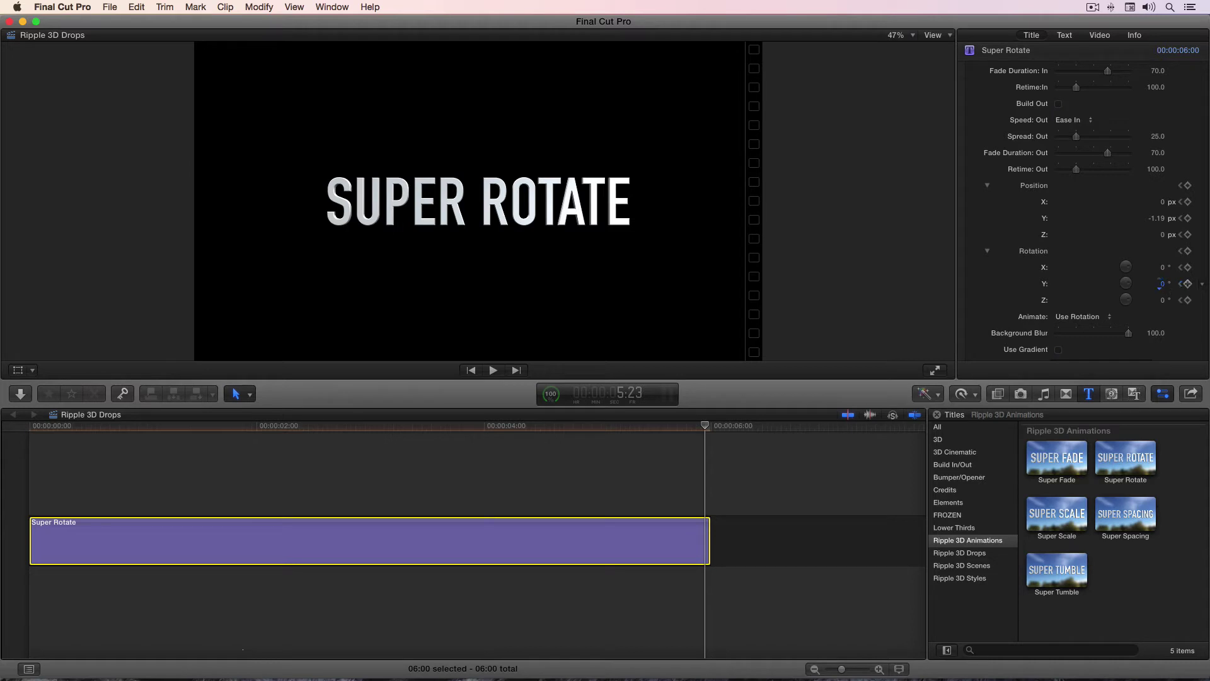
drag(1160, 285, 1165, 272)
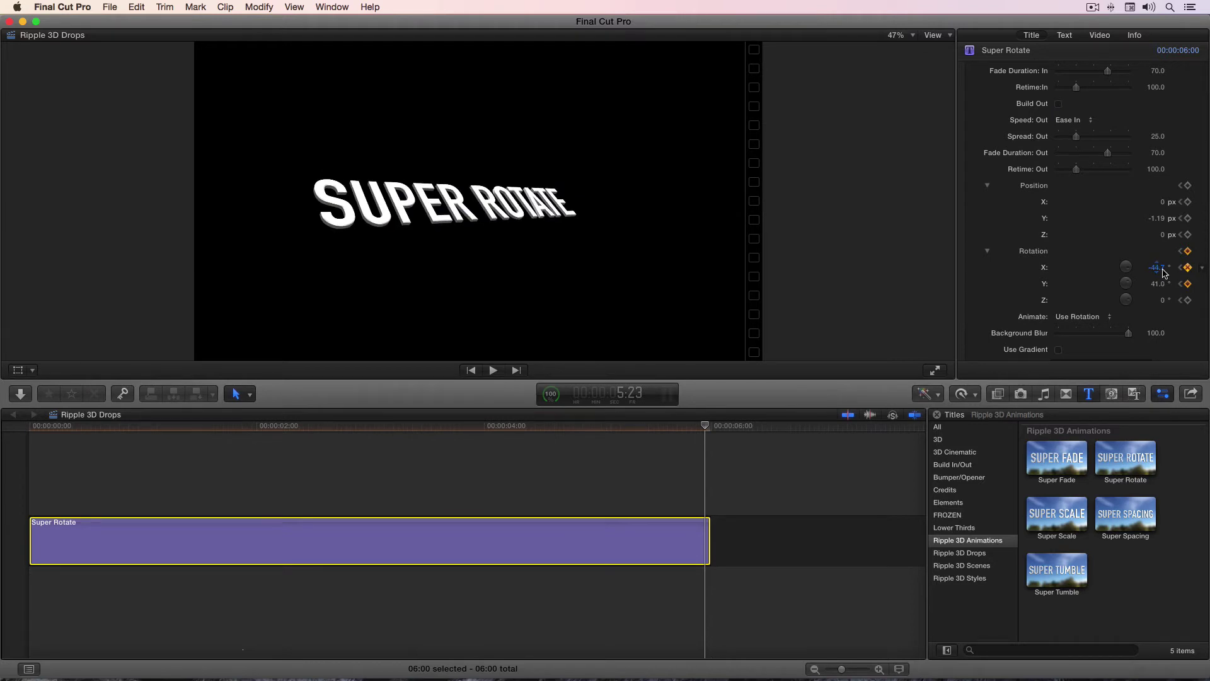
At the start of the Super Rotate title, set the Y rotation to -45° and the X rotation to about -36°.
key(Home)
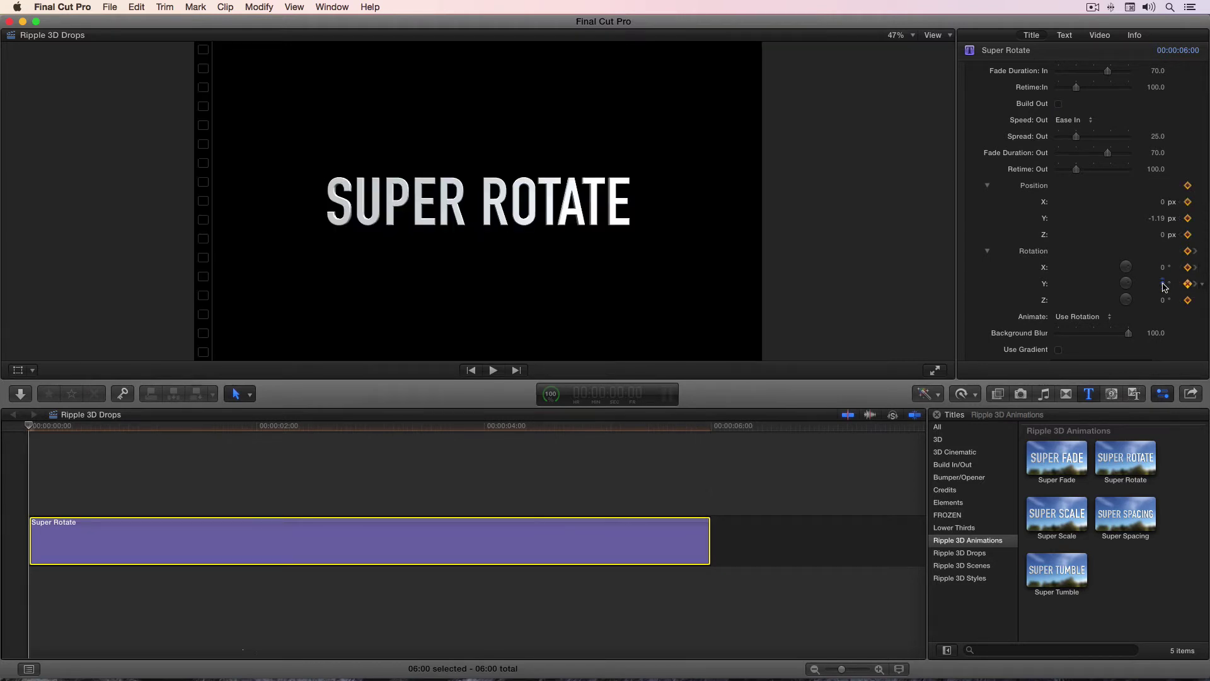
drag(1165, 288, 1165, 281)
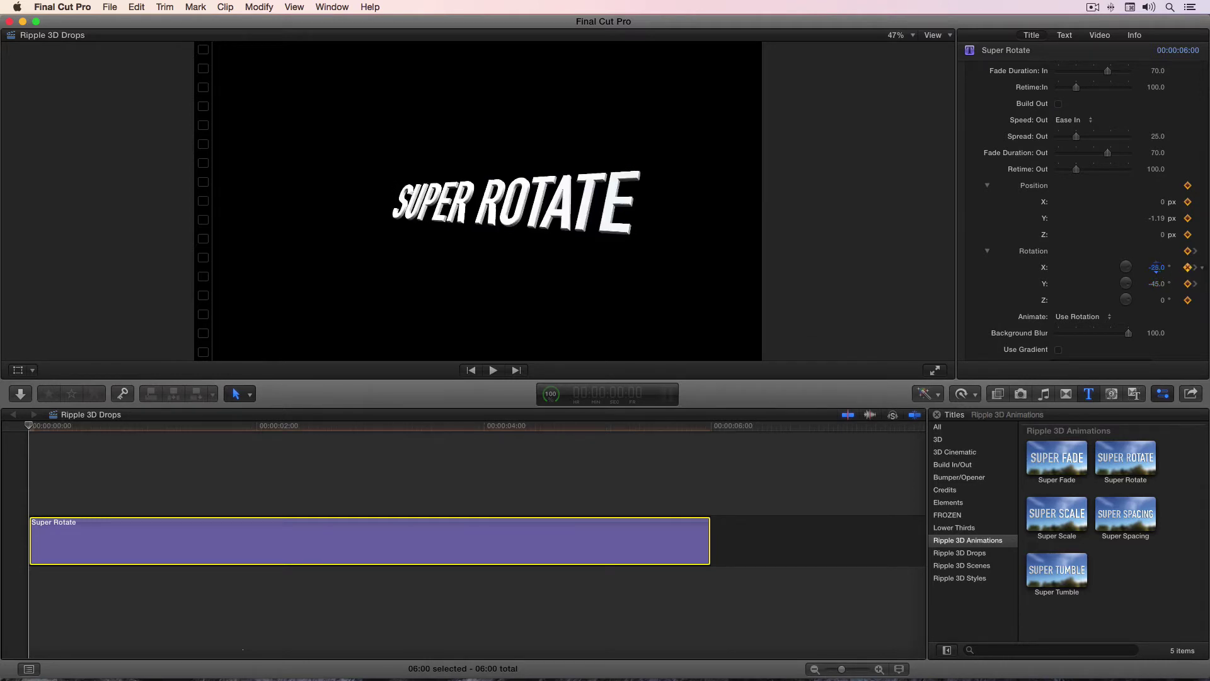
scroll(1165, 271, down, 1)
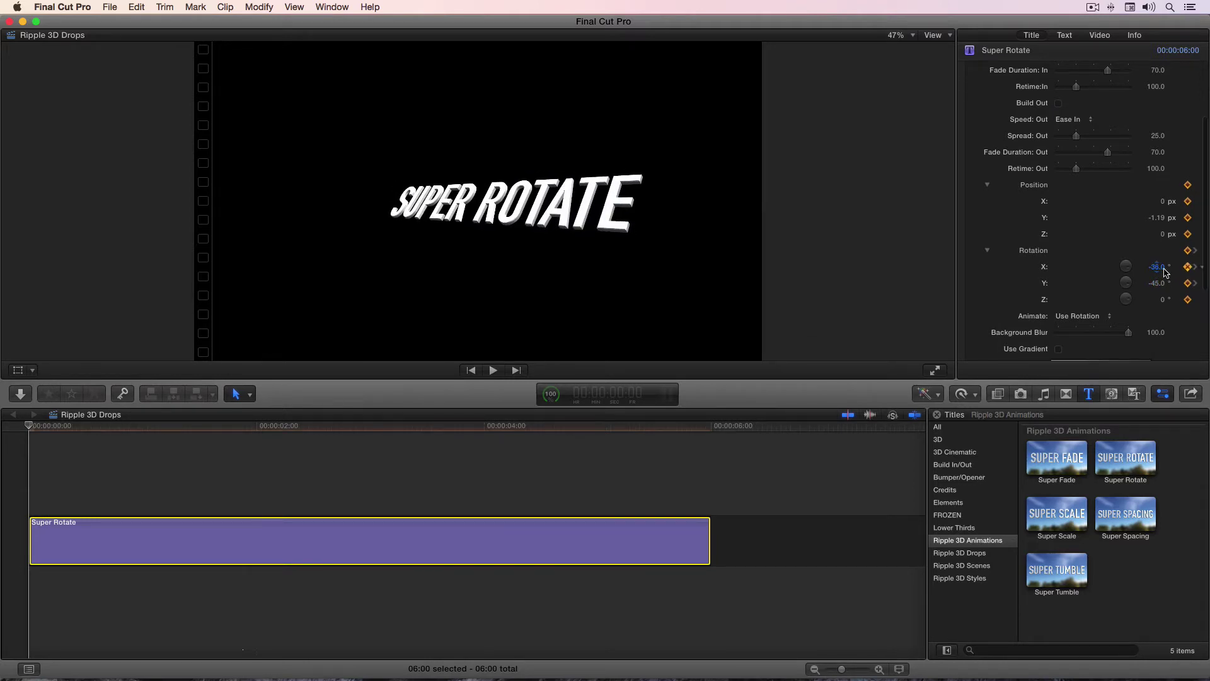
Play the keyframed rotation of the Super Rotate title and turn Build Out and Build In back on.
key(space)
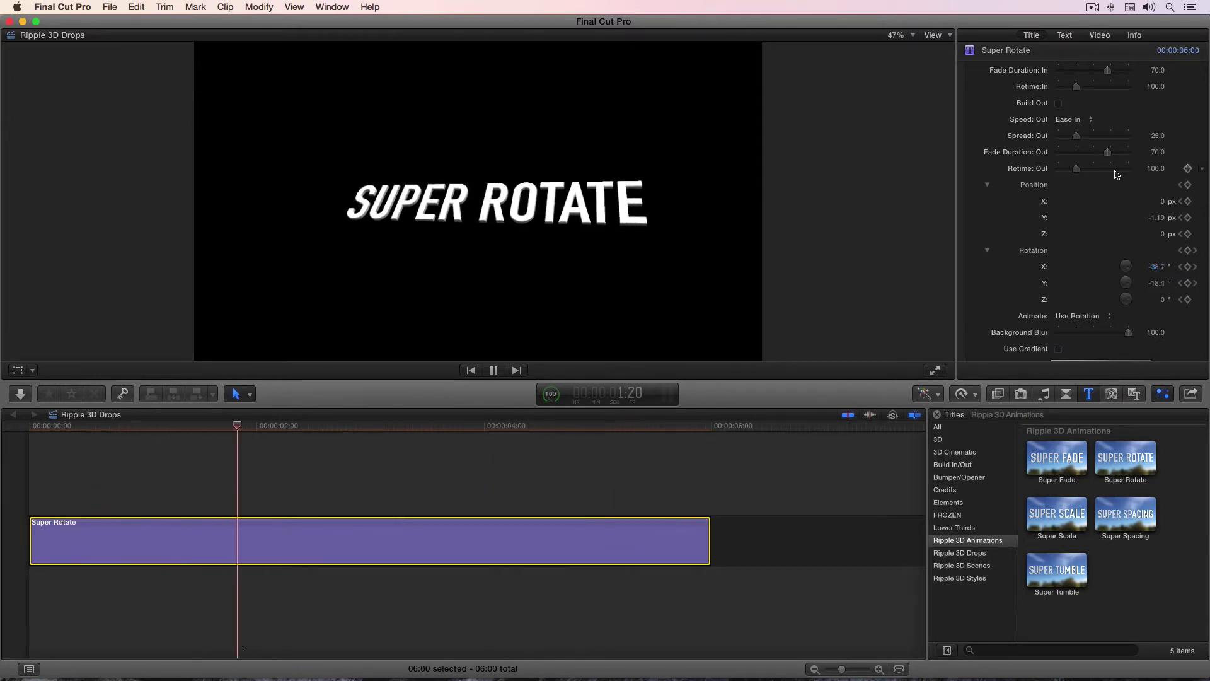
scroll(1115, 175, up, 3)
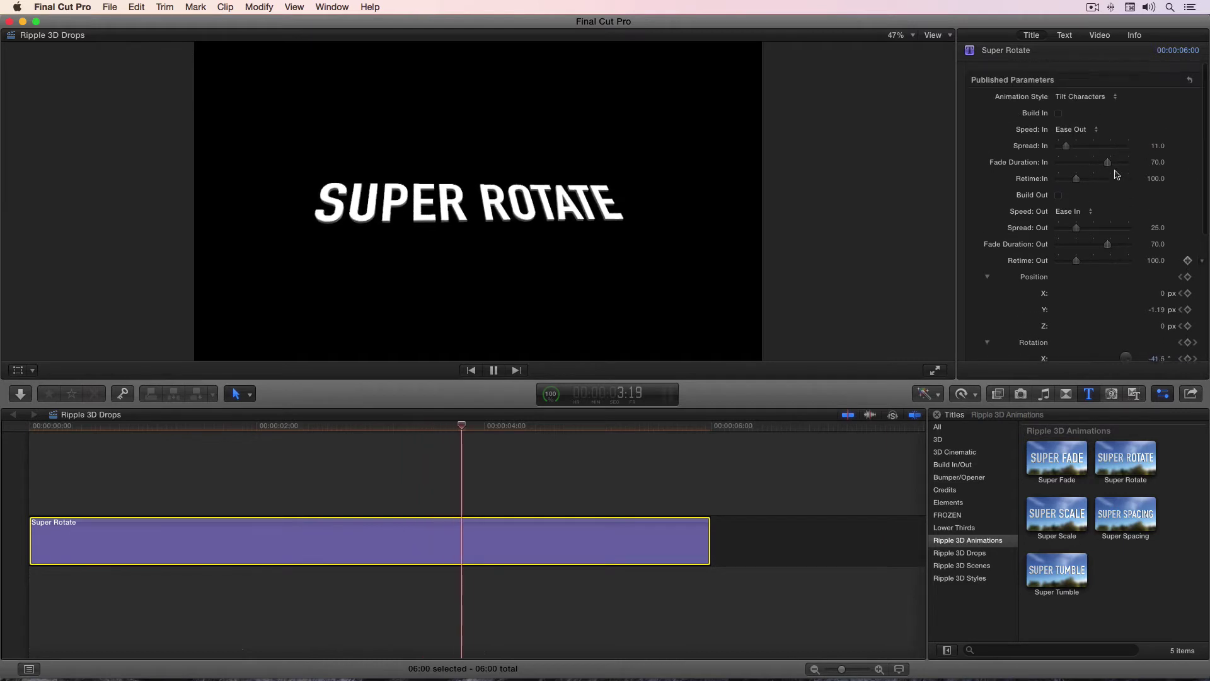
click(1059, 195)
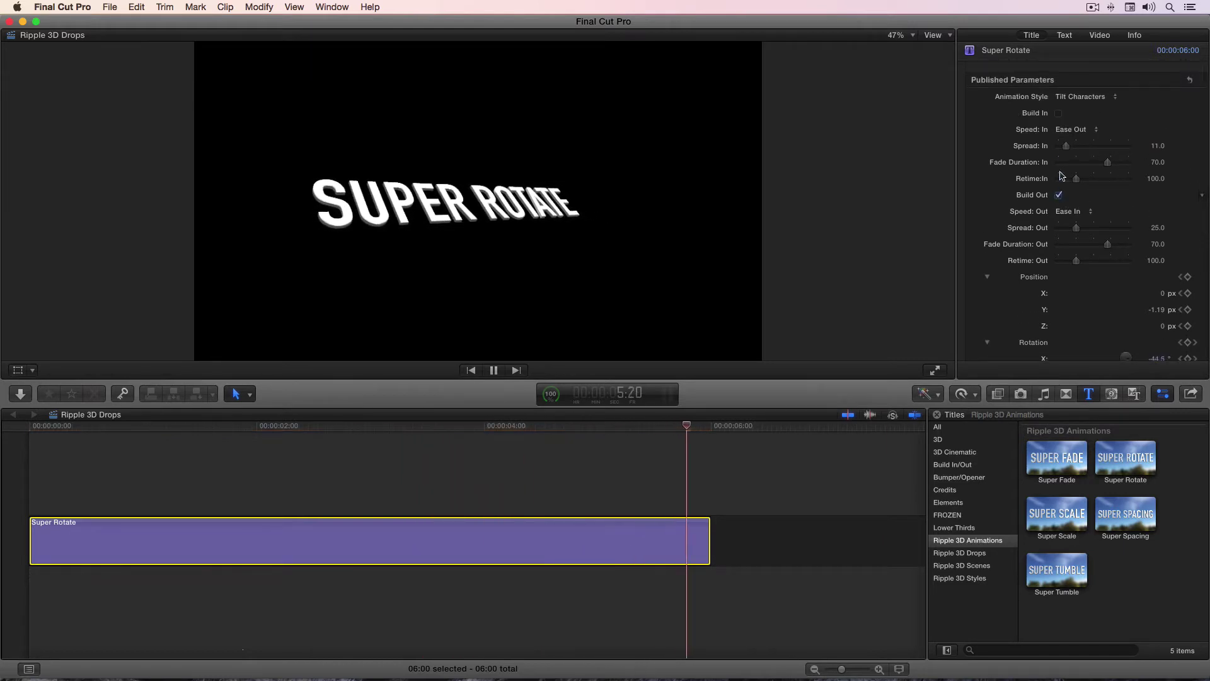
click(1059, 113)
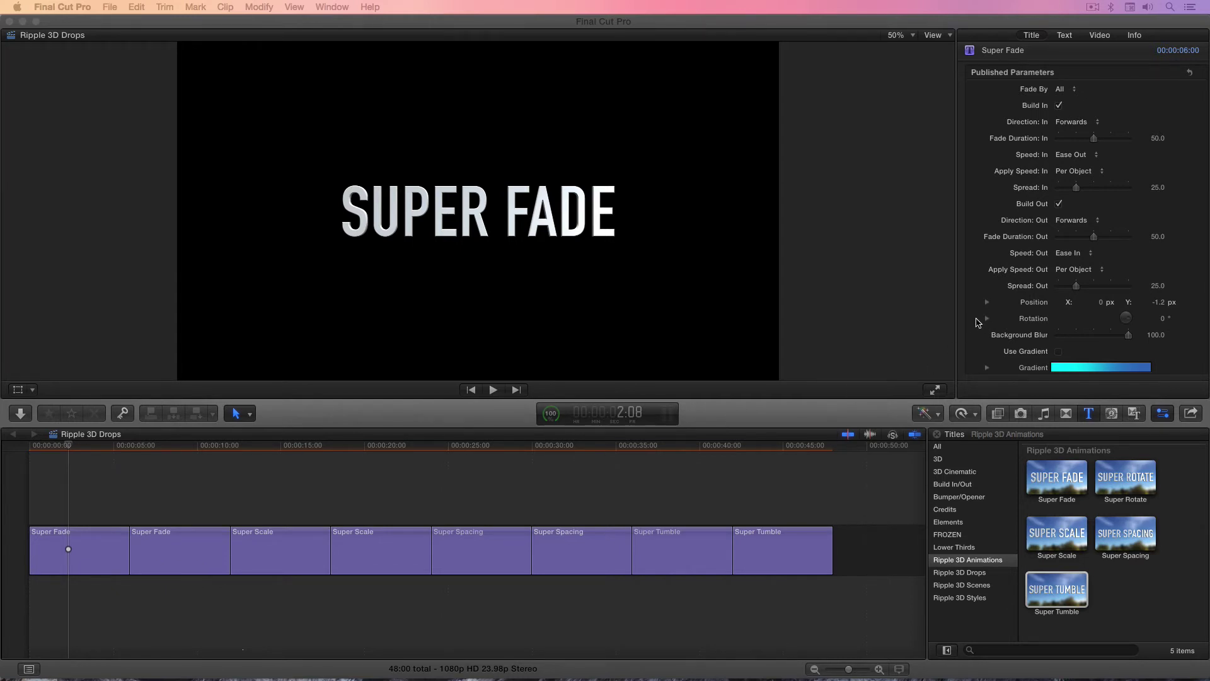
Try Use Gradient on the first Super Fade title and switch it back off.
scroll(978, 323, down, 1)
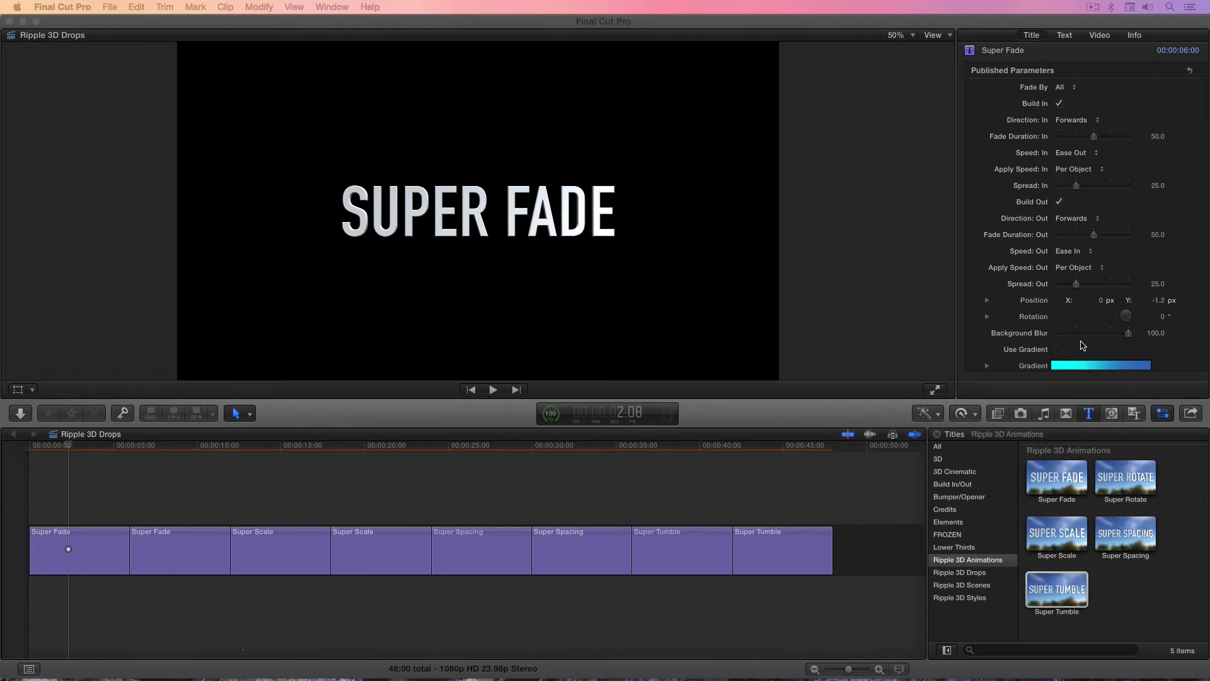
click(1059, 350)
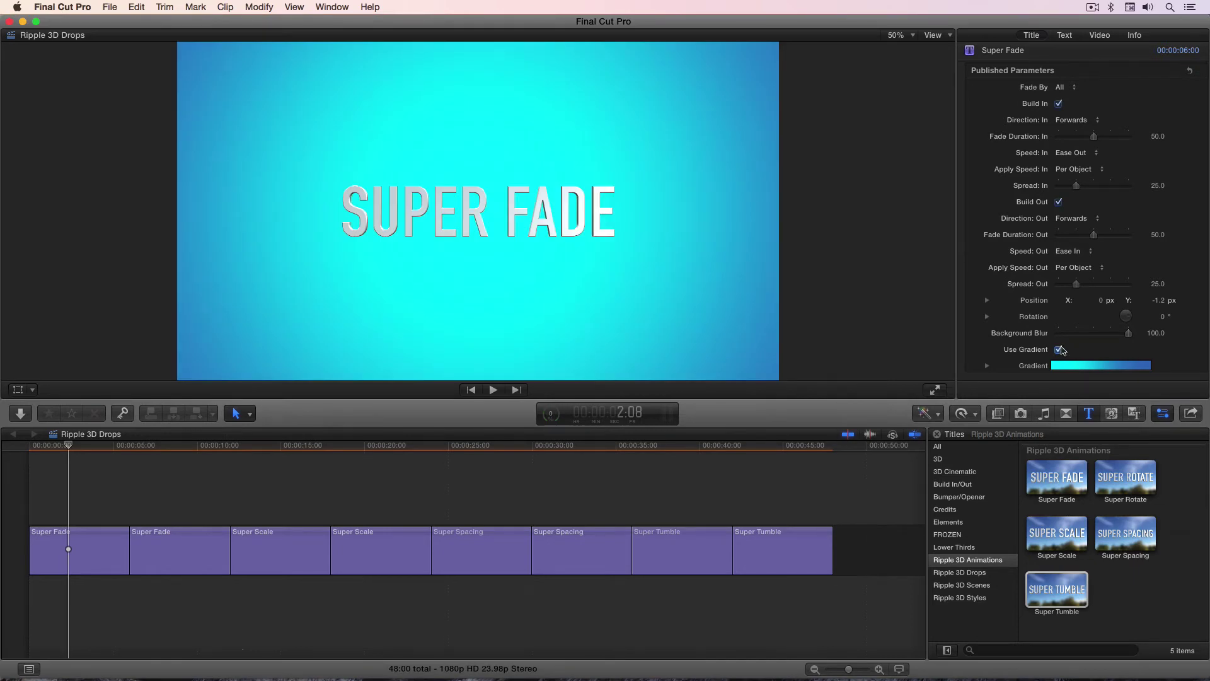
click(1060, 350)
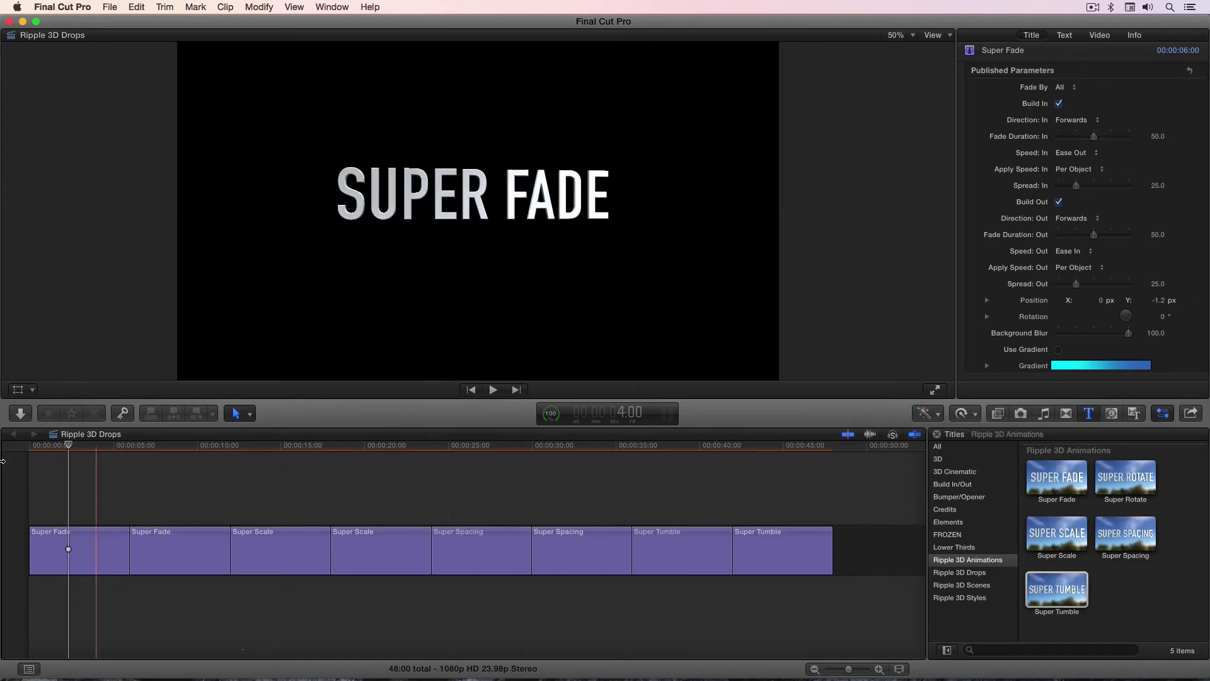
Play the two Super Fade titles from the start of the timeline to compare their fade animations.
click(54, 447)
drag(54, 447, 20, 451)
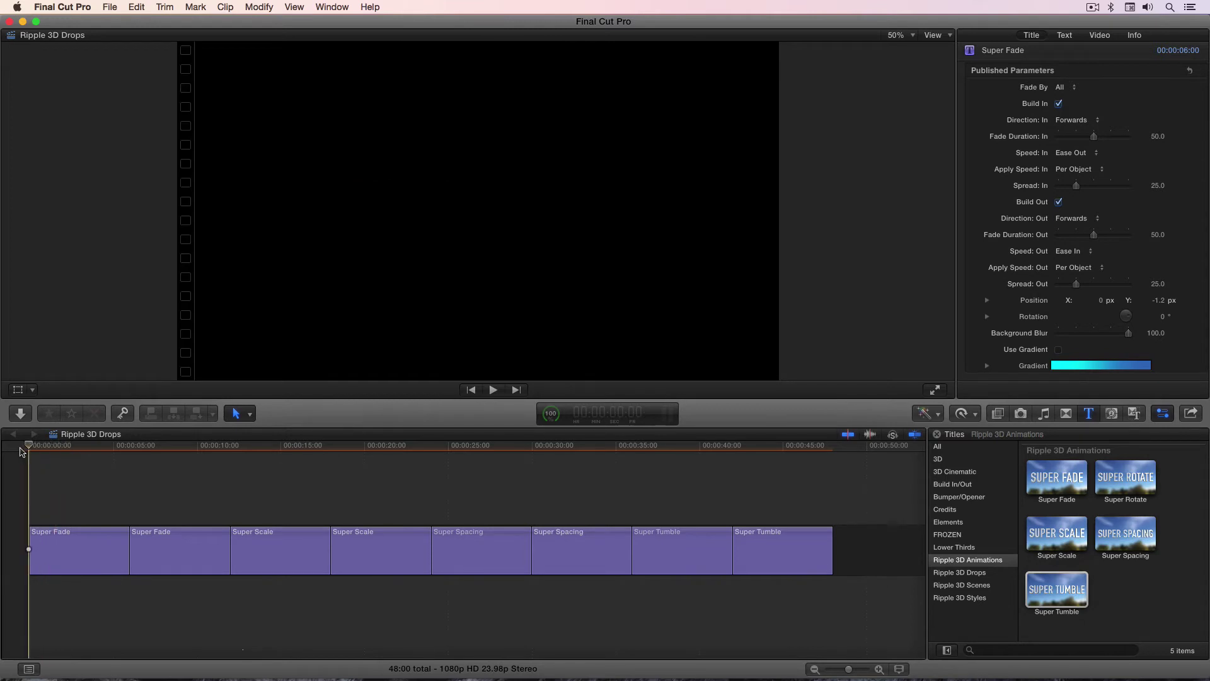
key(space)
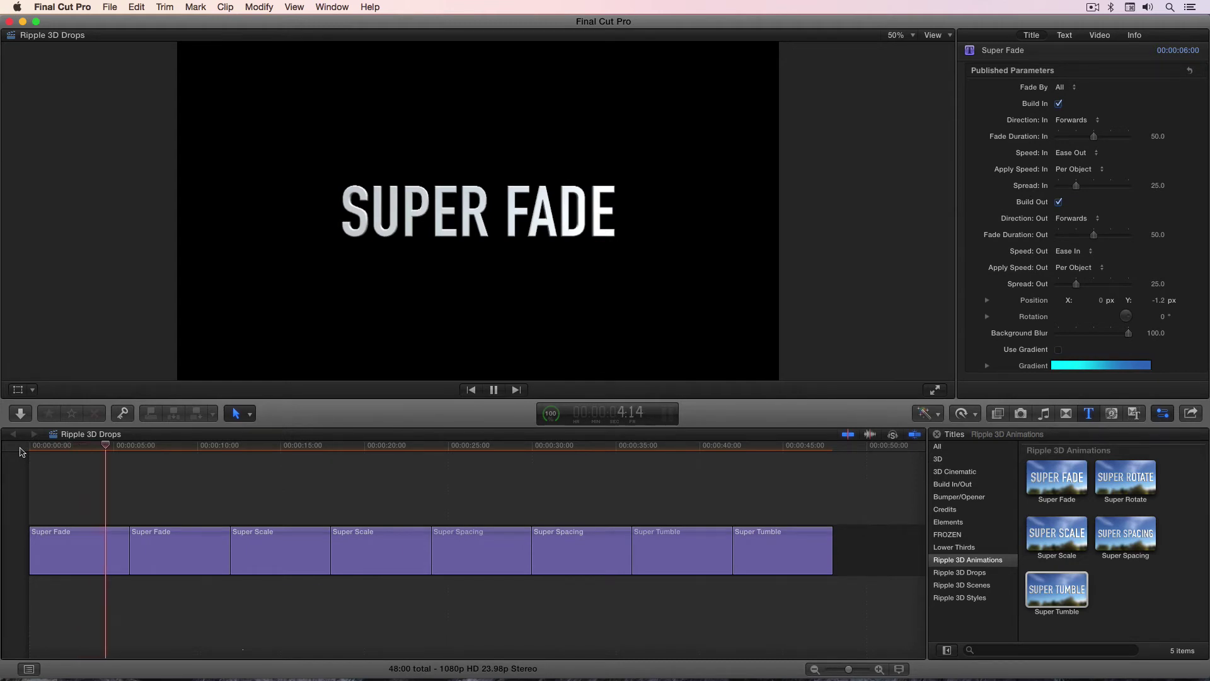
key(space)
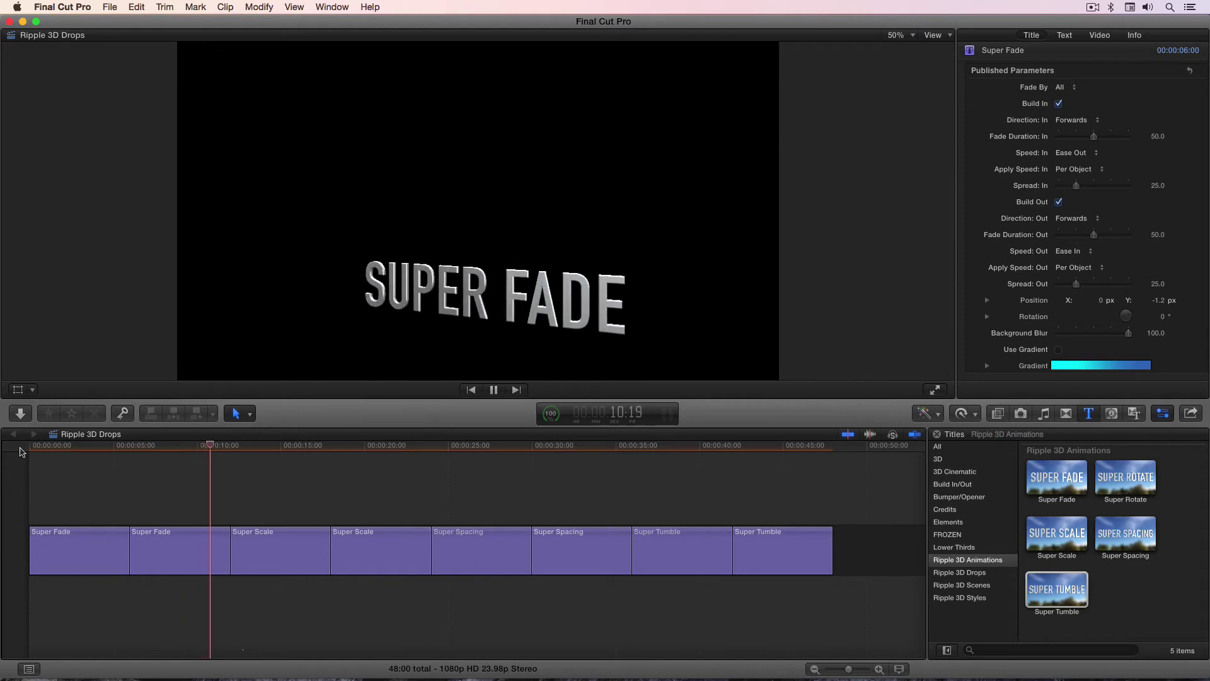
key(space)
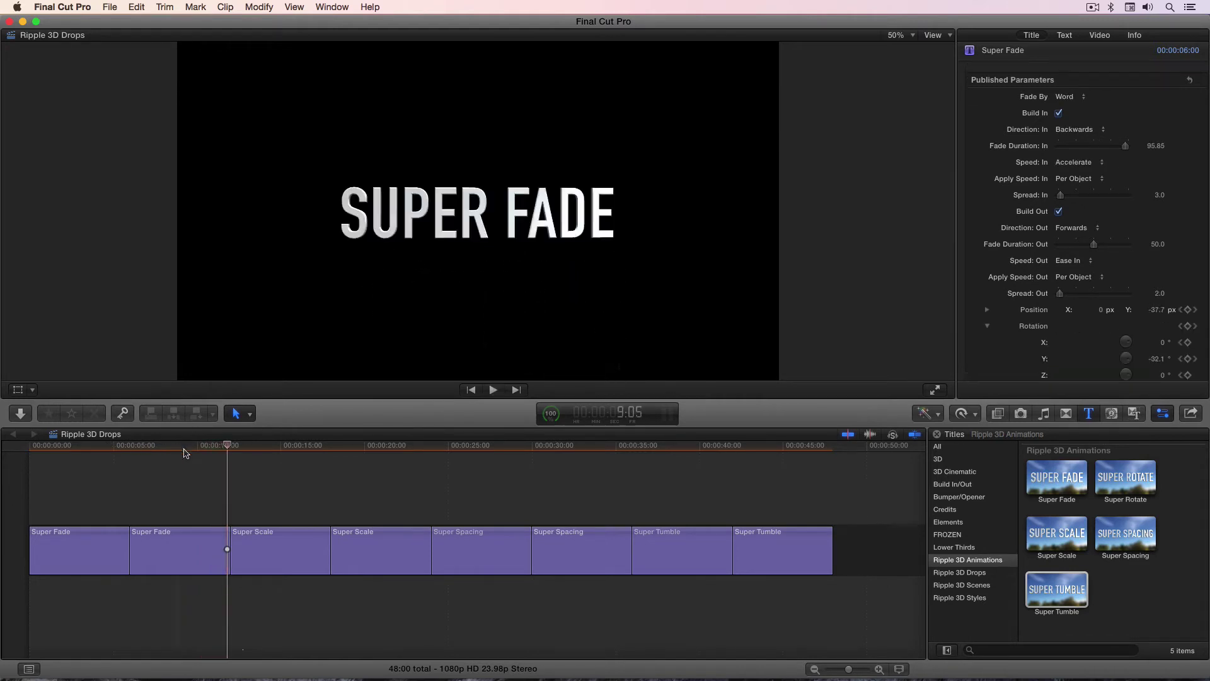
Review the build-in, build-out and rotation parameters of the second Super Fade title, including its Fade By options.
click(183, 446)
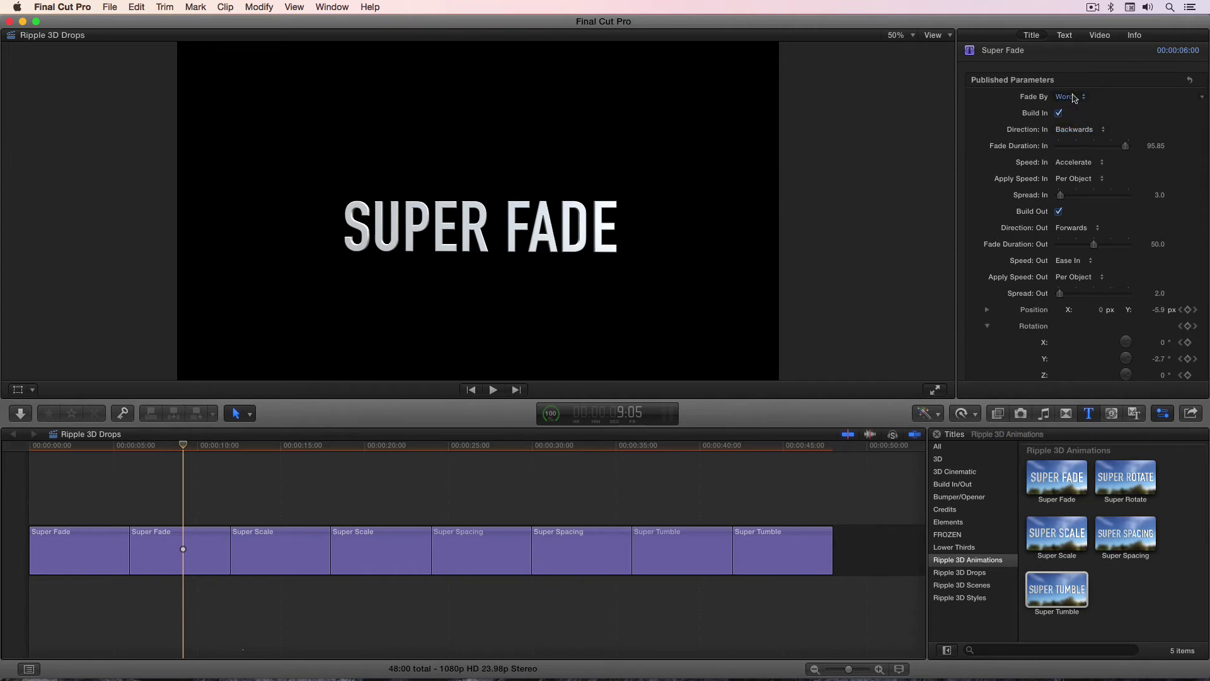
click(1072, 97)
click(1072, 97)
scroll(1014, 203, down, 3)
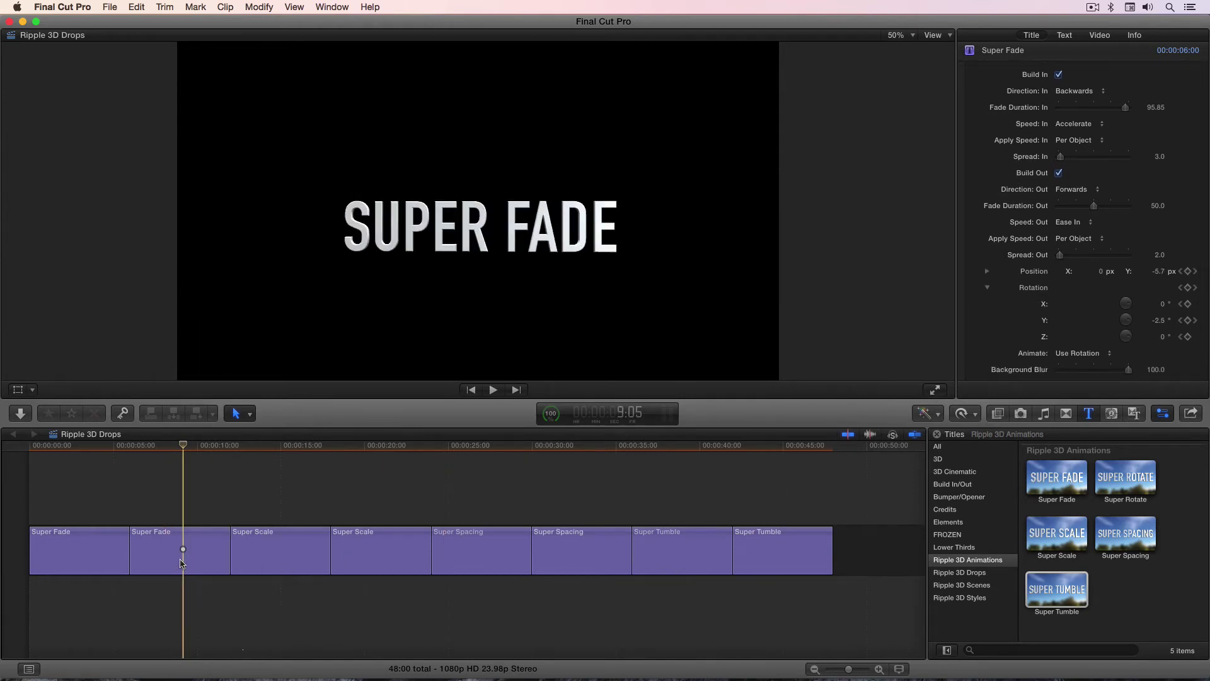
Show the video animation of the second Super Fade title and display its Position keyframes.
click(179, 562)
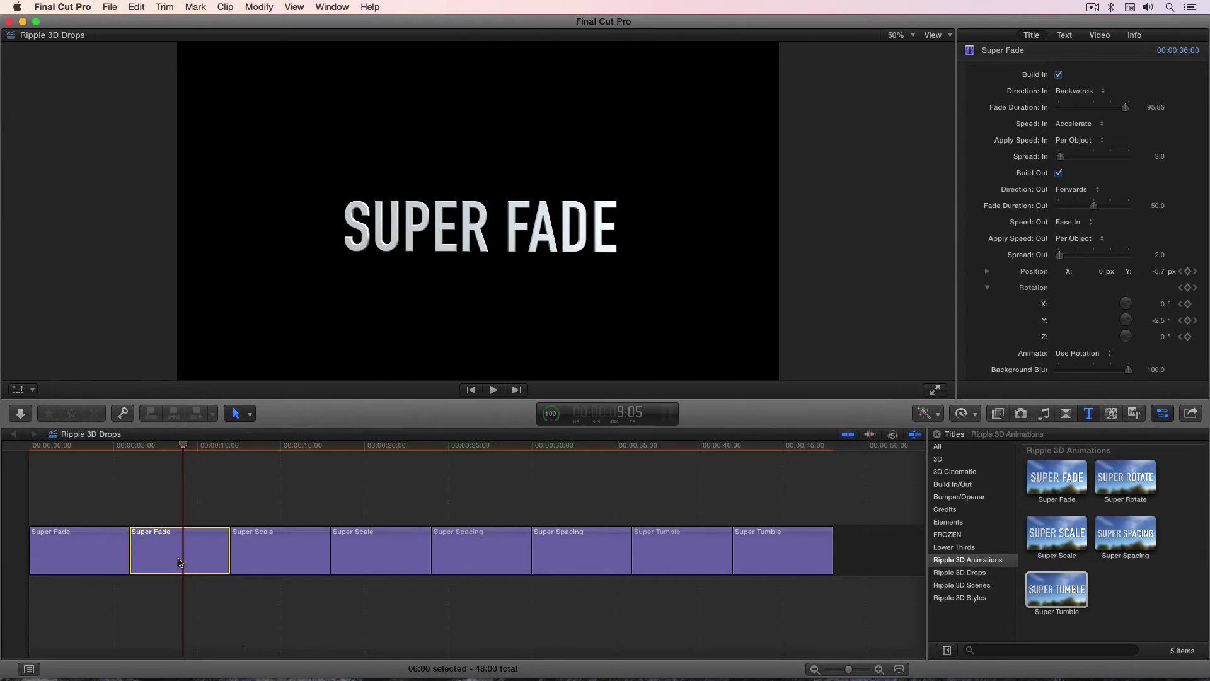
key(ctrl+v)
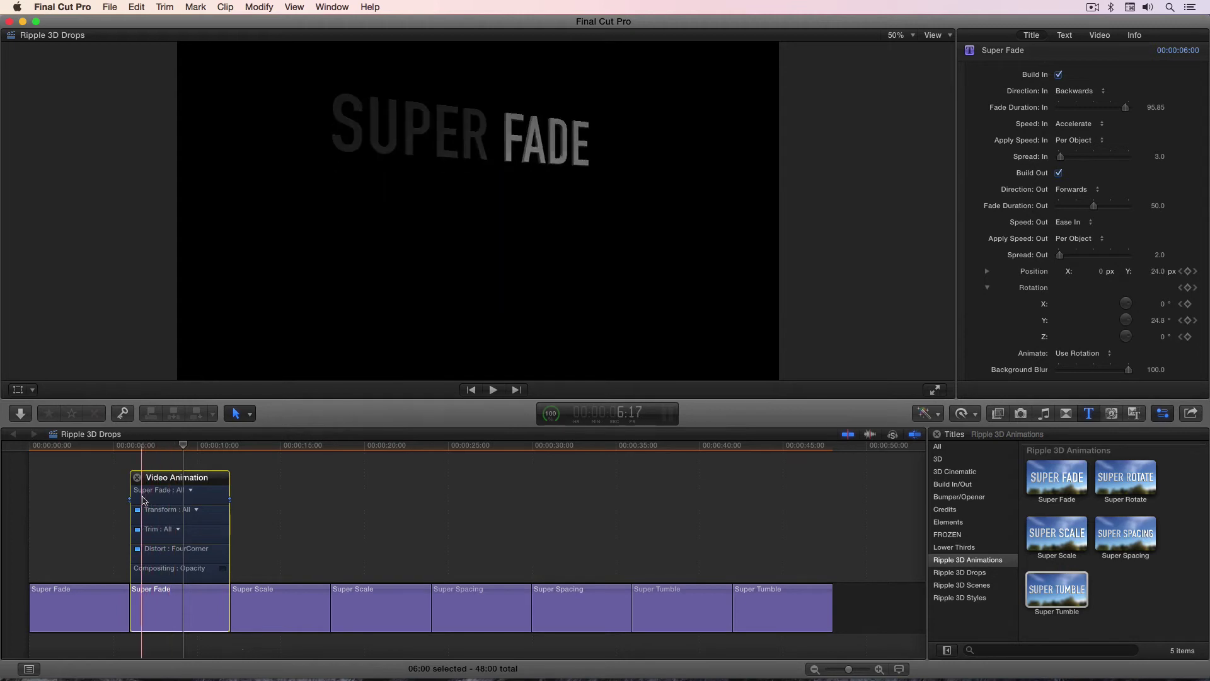
click(192, 491)
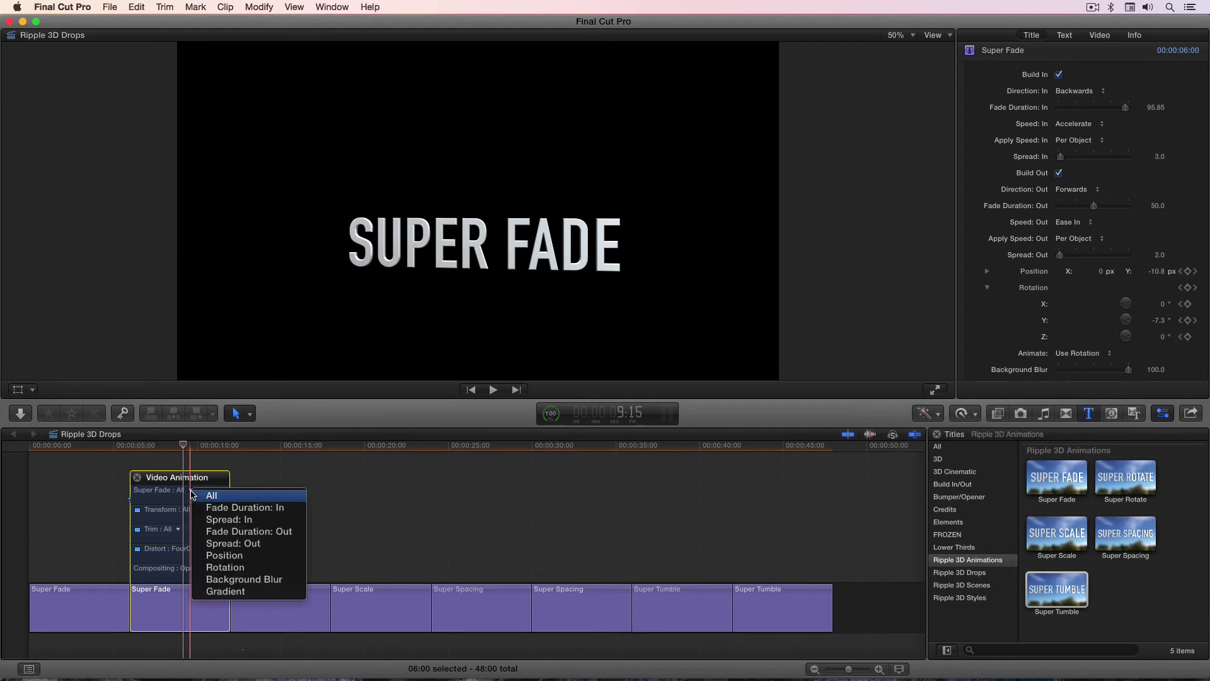
click(214, 555)
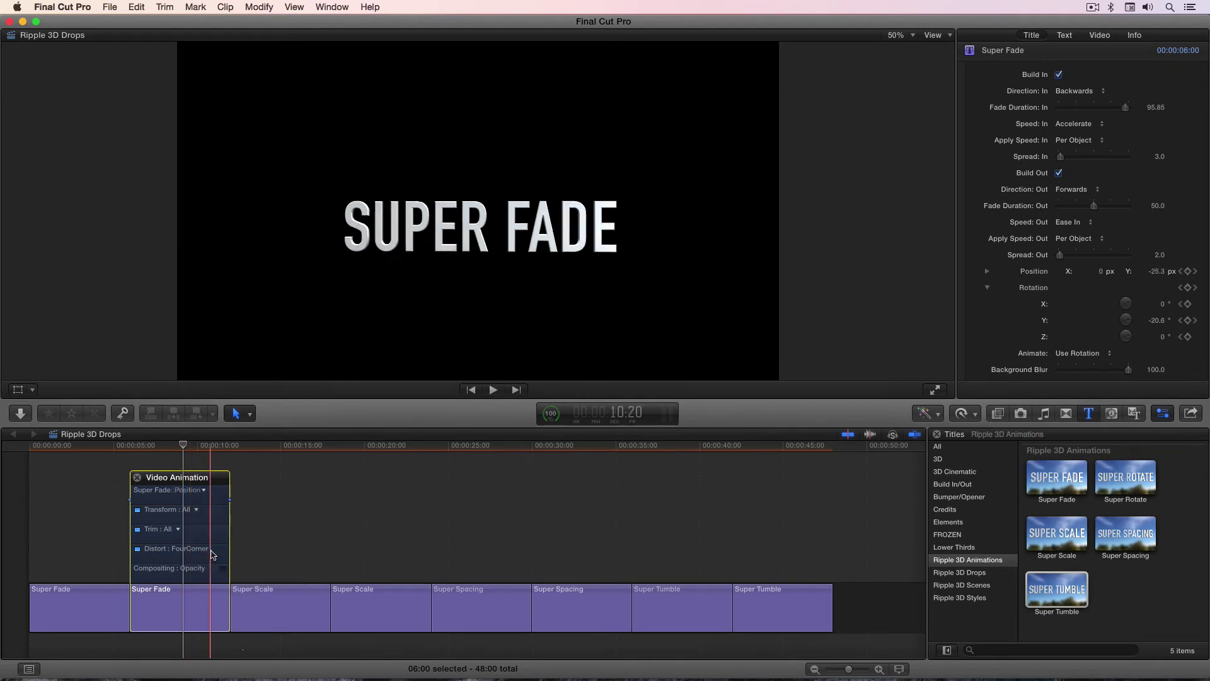
Check the interpolation options of the last and first Position keyframes on the second Super Fade title, and close its video animation.
right_click(231, 502)
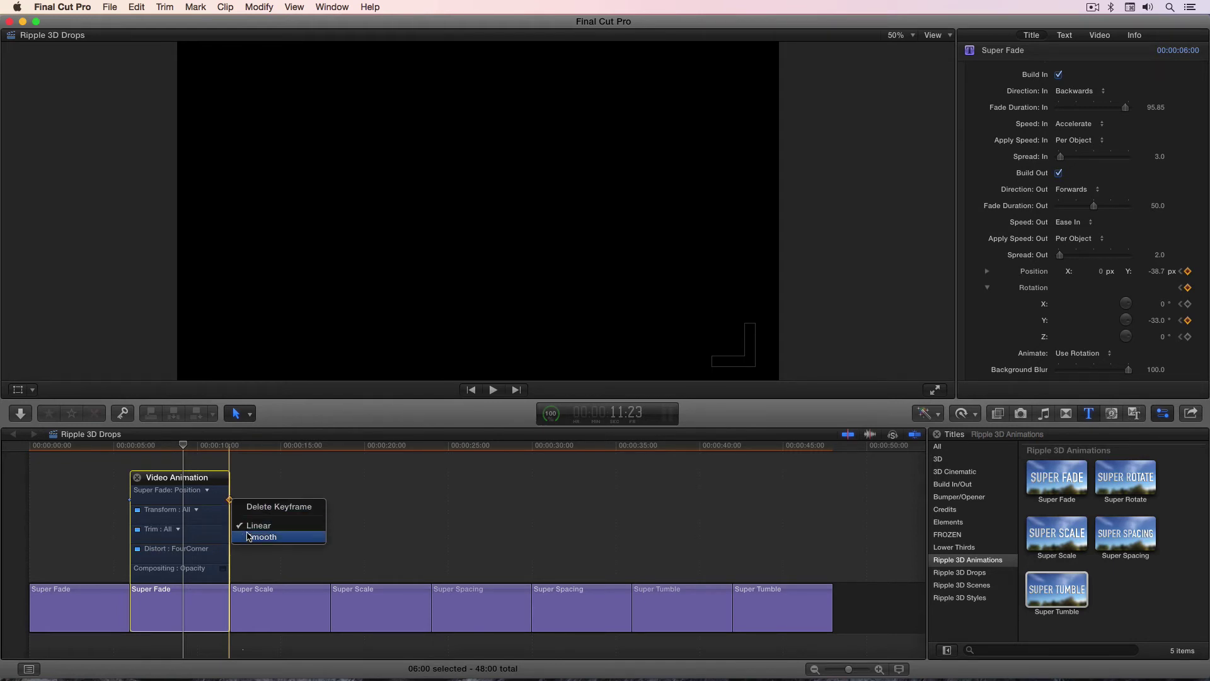
click(255, 479)
click(212, 455)
mouse_move(192, 445)
mouse_down()
mouse_move(127, 452)
mouse_move(228, 445)
mouse_move(131, 449)
mouse_move(187, 445)
mouse_up()
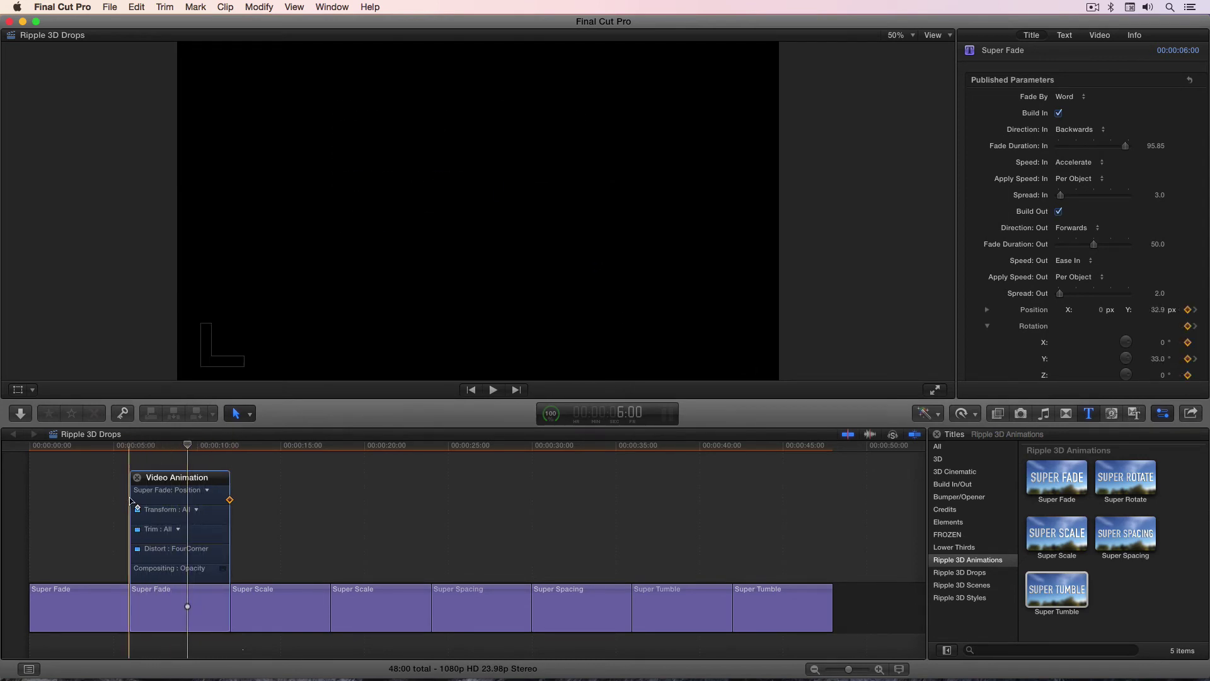
right_click(129, 500)
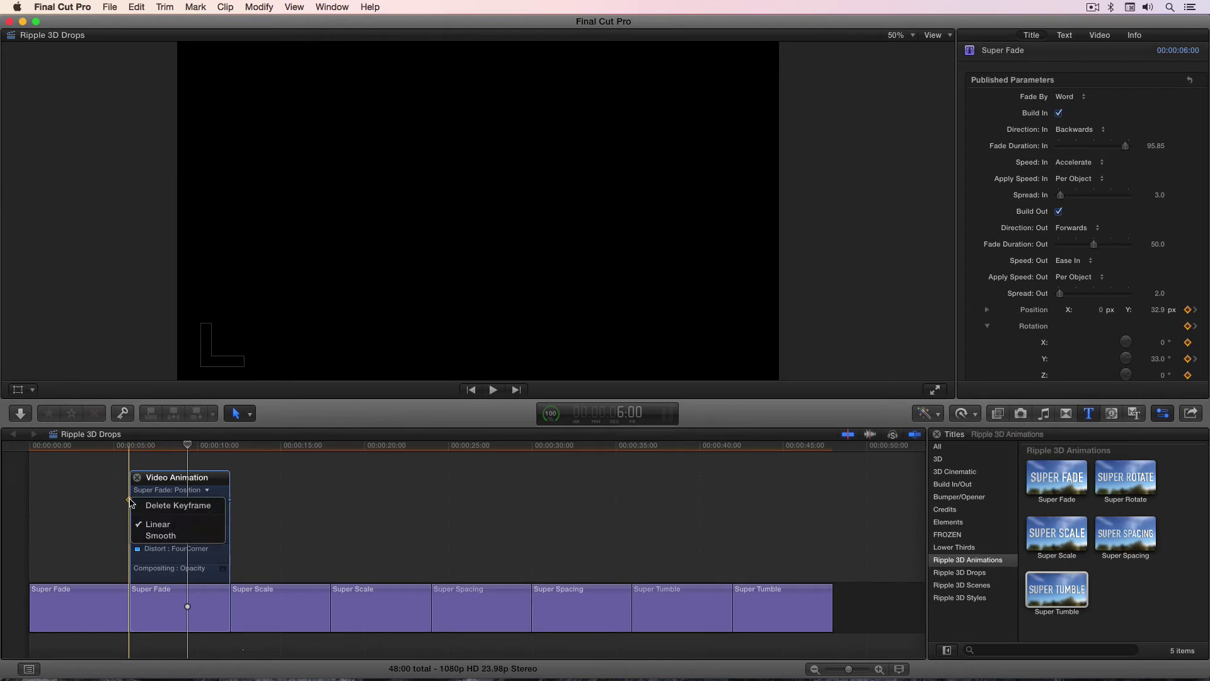
click(98, 501)
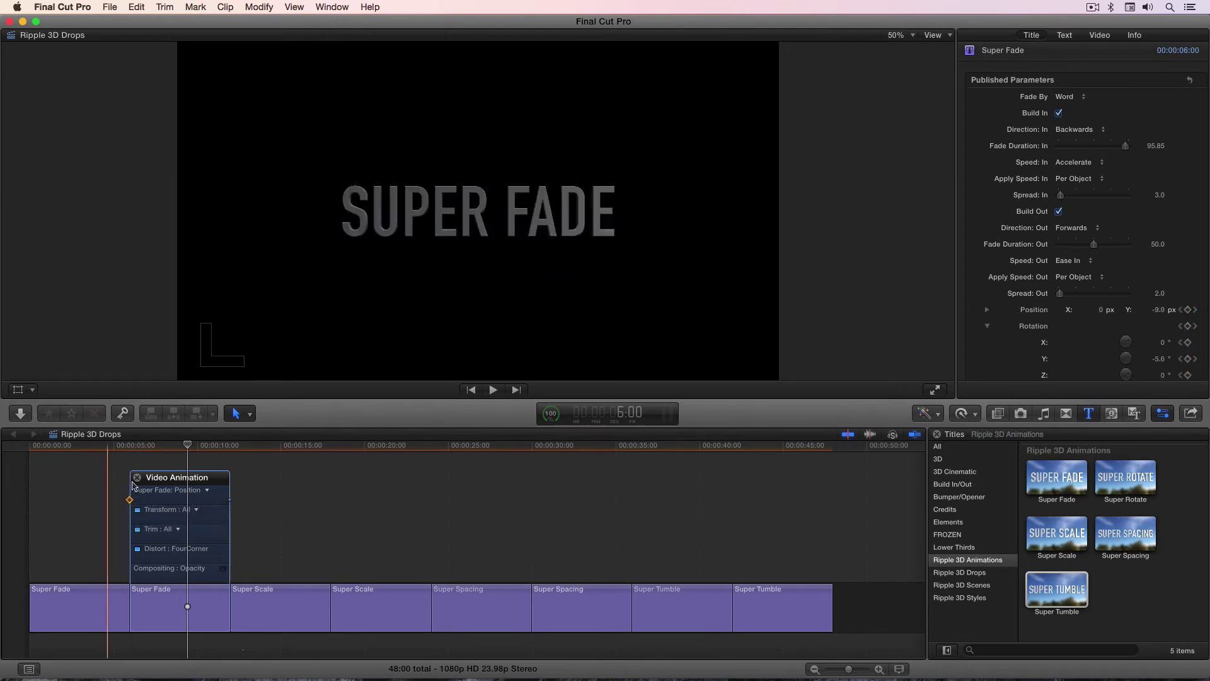
click(137, 478)
Play the two Super Scale titles from the start of the first one at 12:00.
click(262, 493)
click(248, 445)
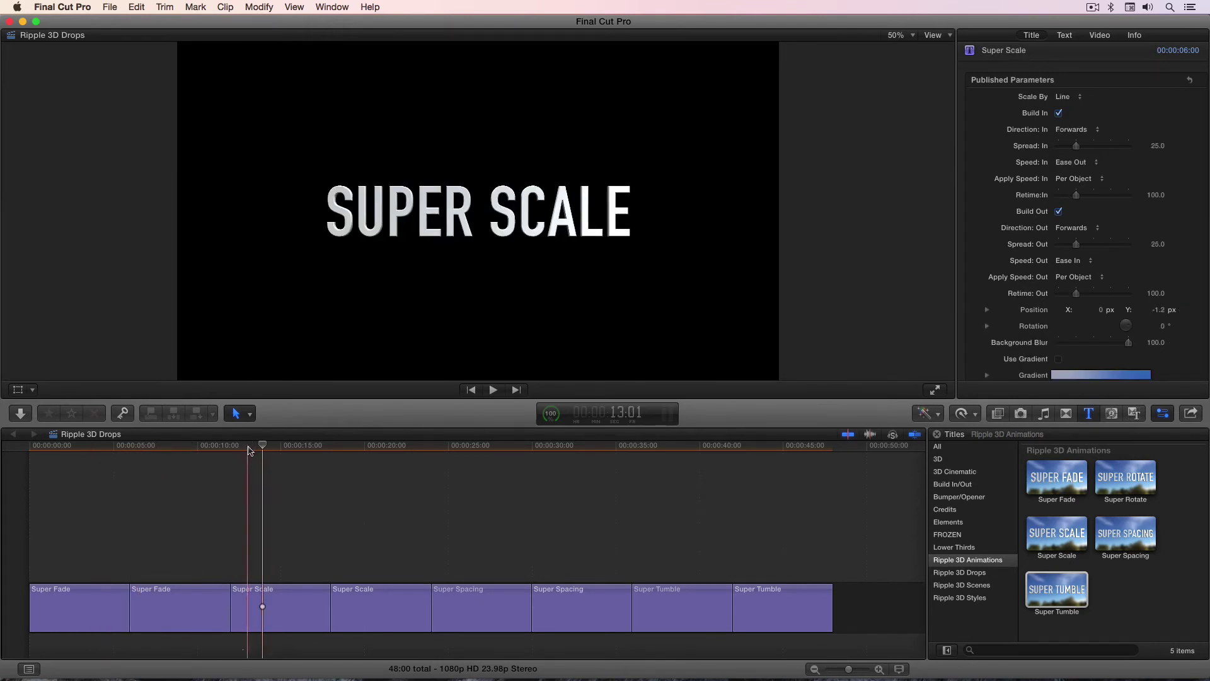
key(Up)
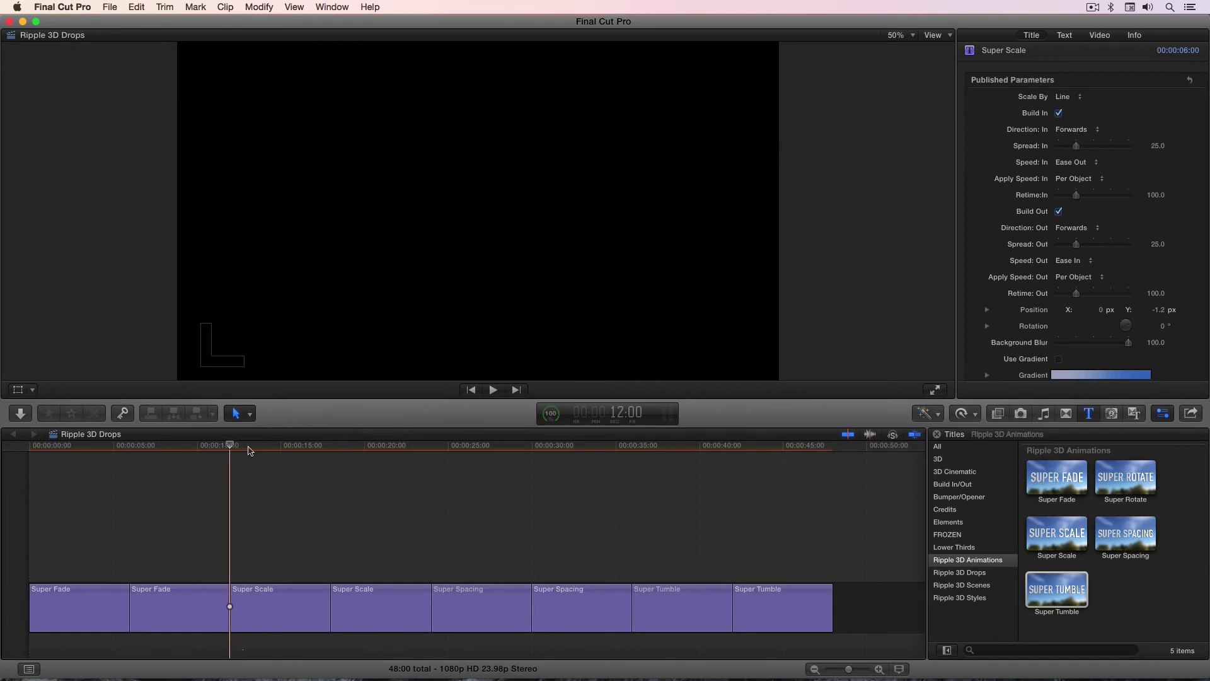
key(space)
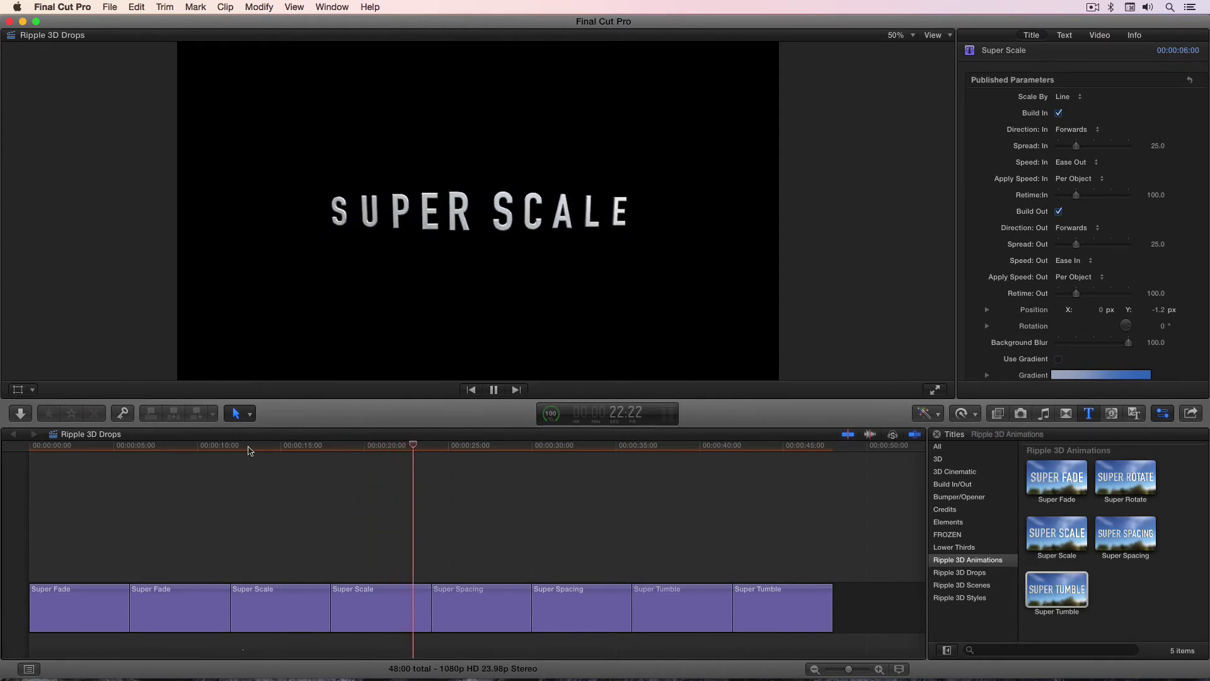
key(space)
Check the Scale By and Apply Speed: In options of the second Super Scale title.
drag(392, 446, 376, 444)
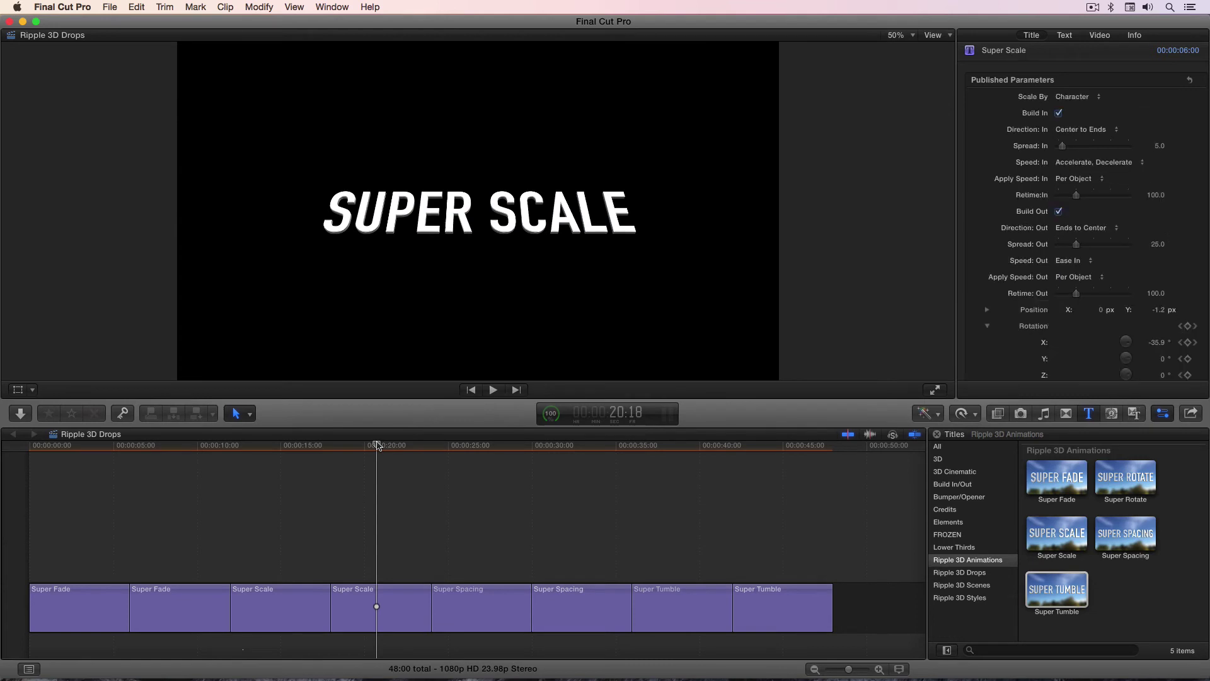
click(1096, 98)
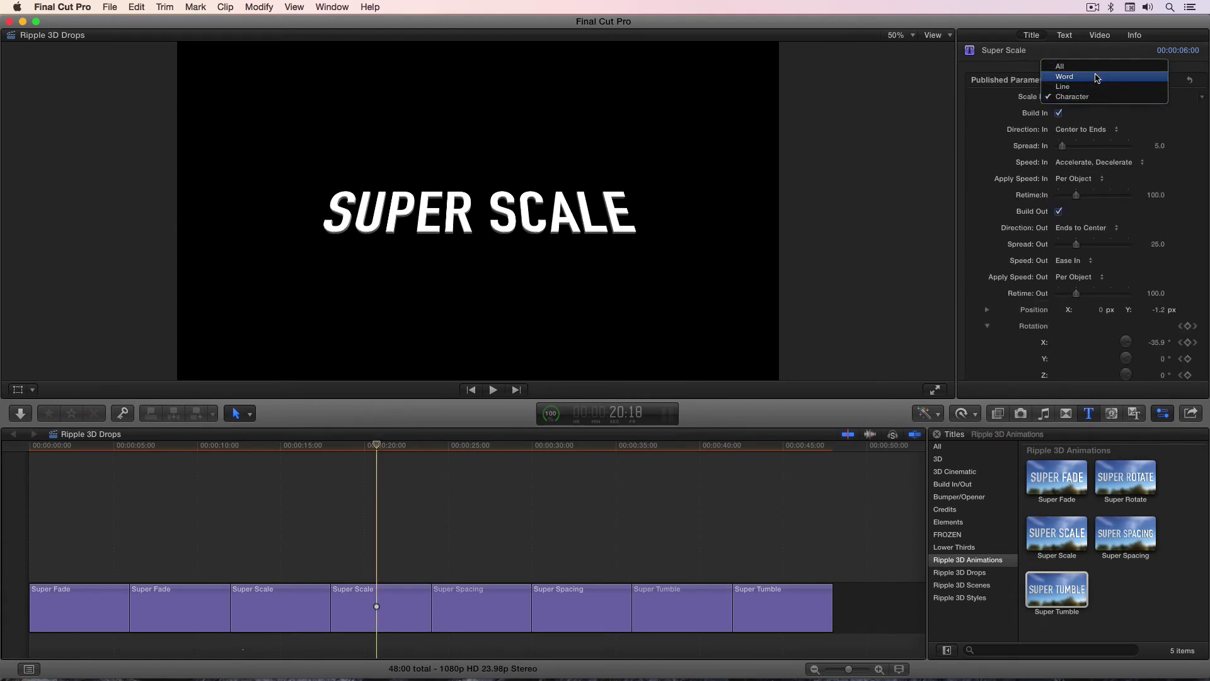
click(1007, 97)
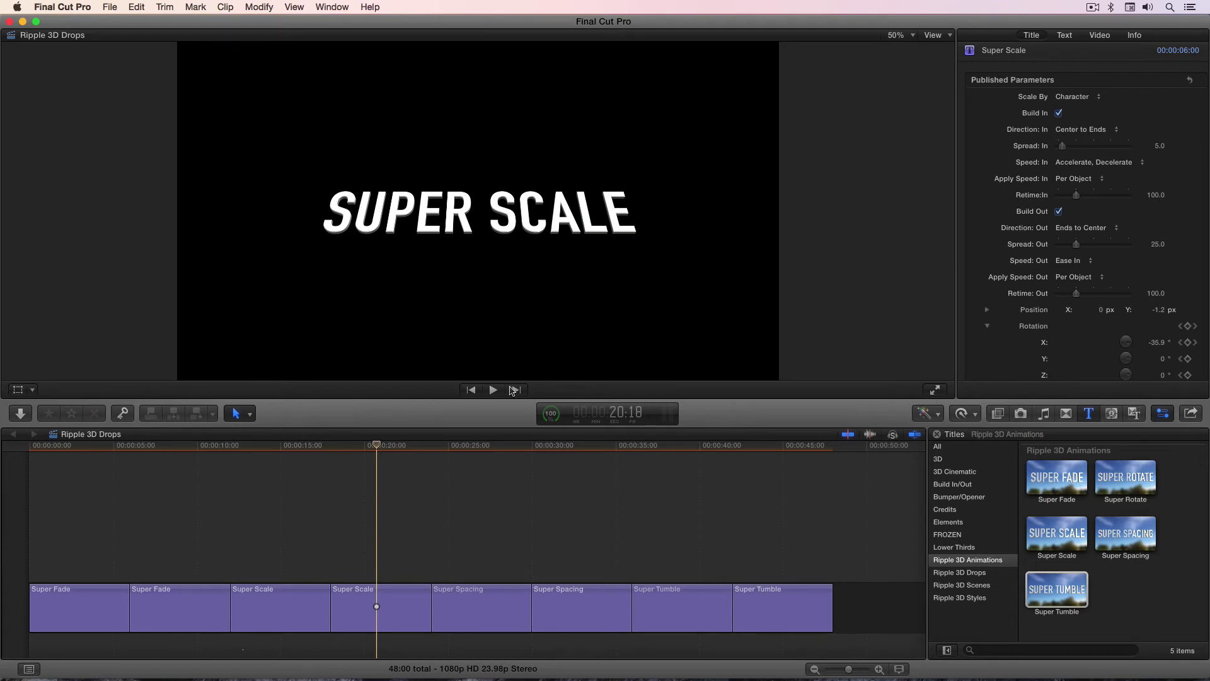
mouse_move(376, 445)
mouse_down()
mouse_move(332, 444)
mouse_move(368, 450)
mouse_up()
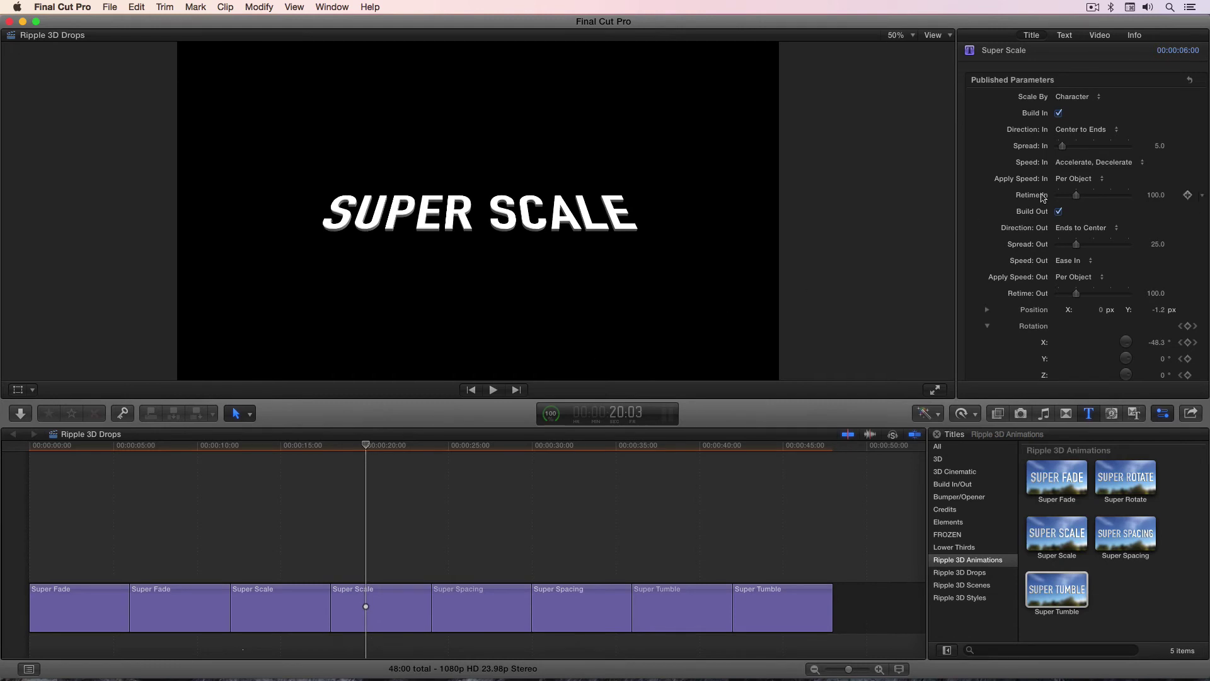
click(1087, 180)
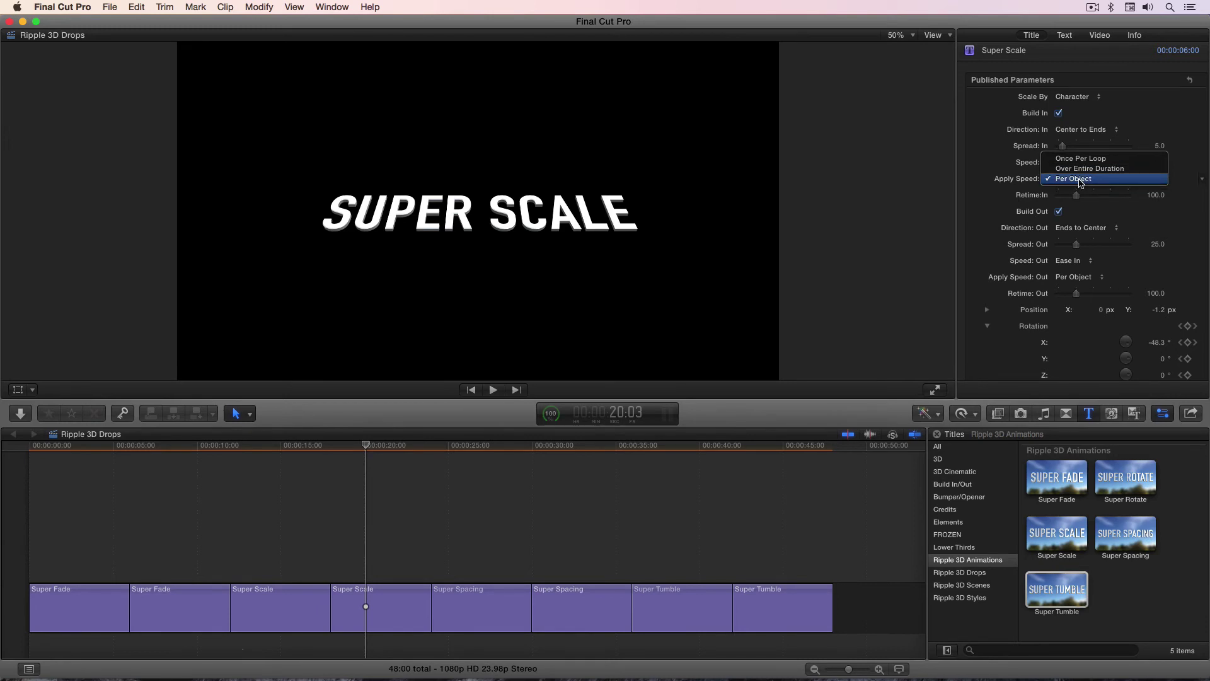
click(1080, 182)
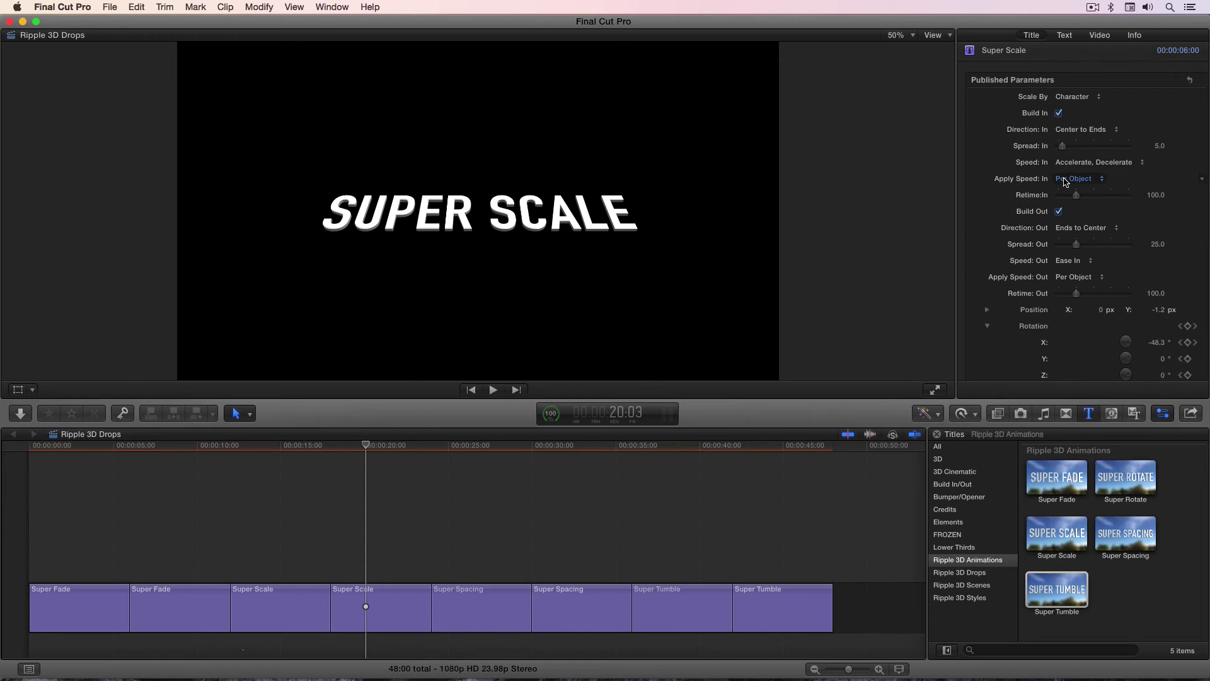
Near the start of the second Super Scale title, at 19:02, try raising its Variance: In.
scroll(984, 199, down, 3)
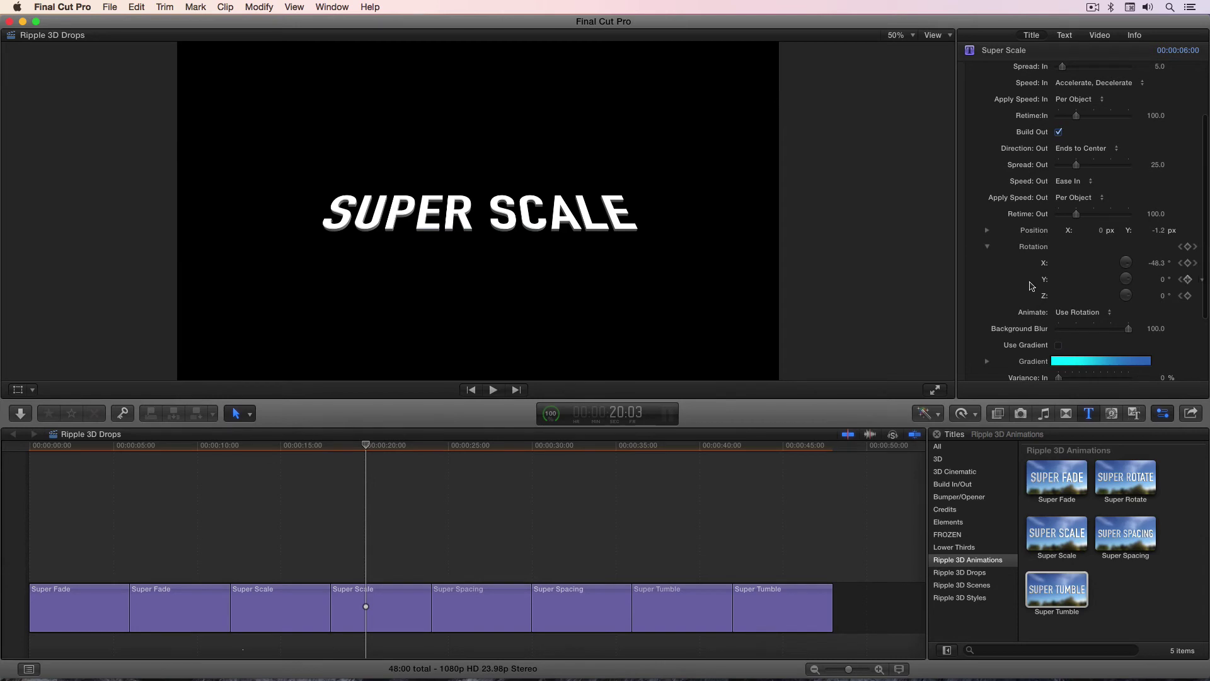
scroll(1031, 286, down, 2)
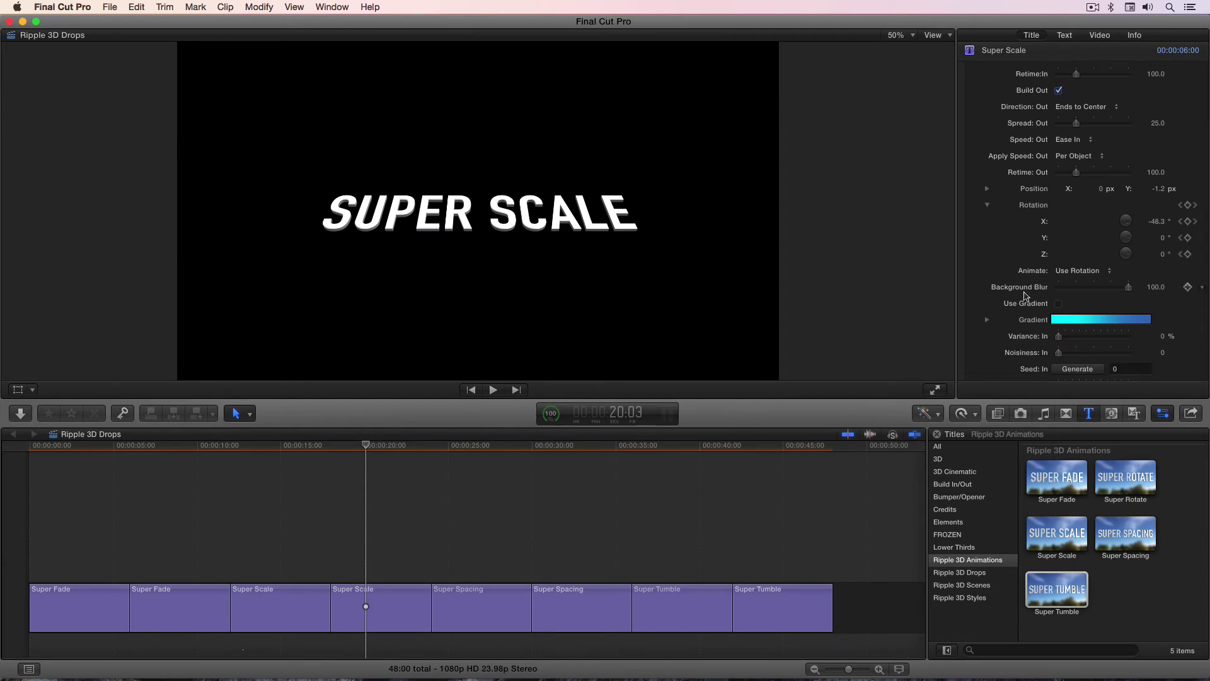
scroll(1019, 255, down, 2)
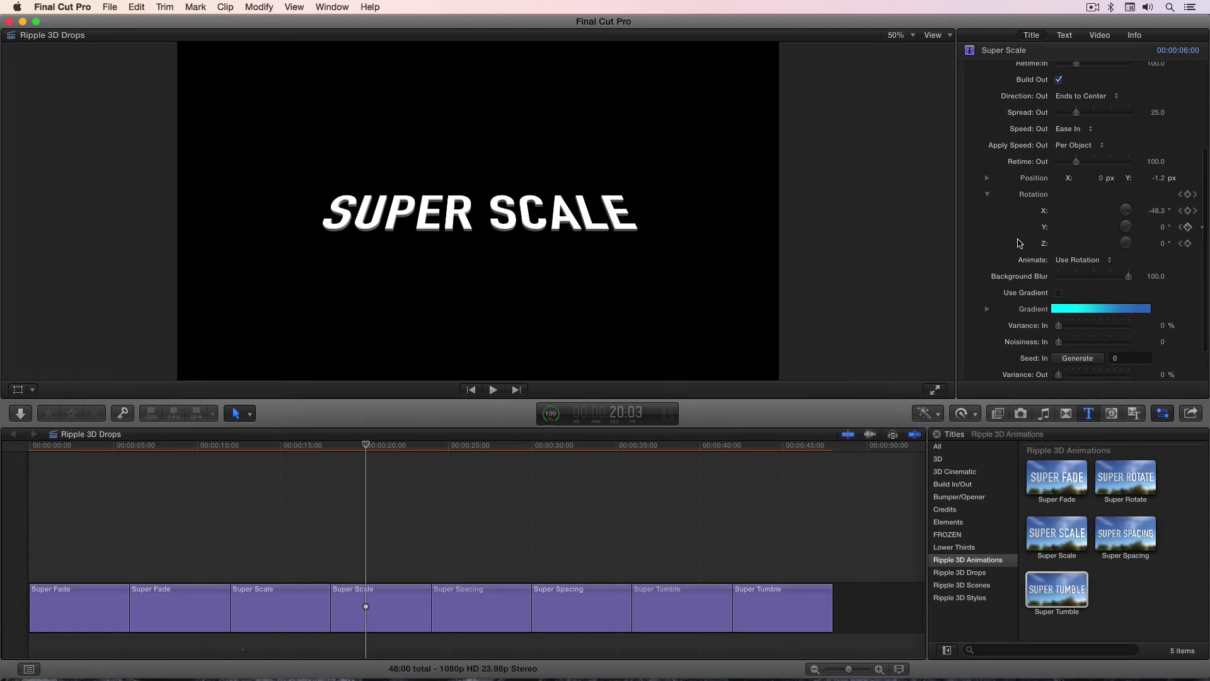
scroll(1005, 275, down, 1)
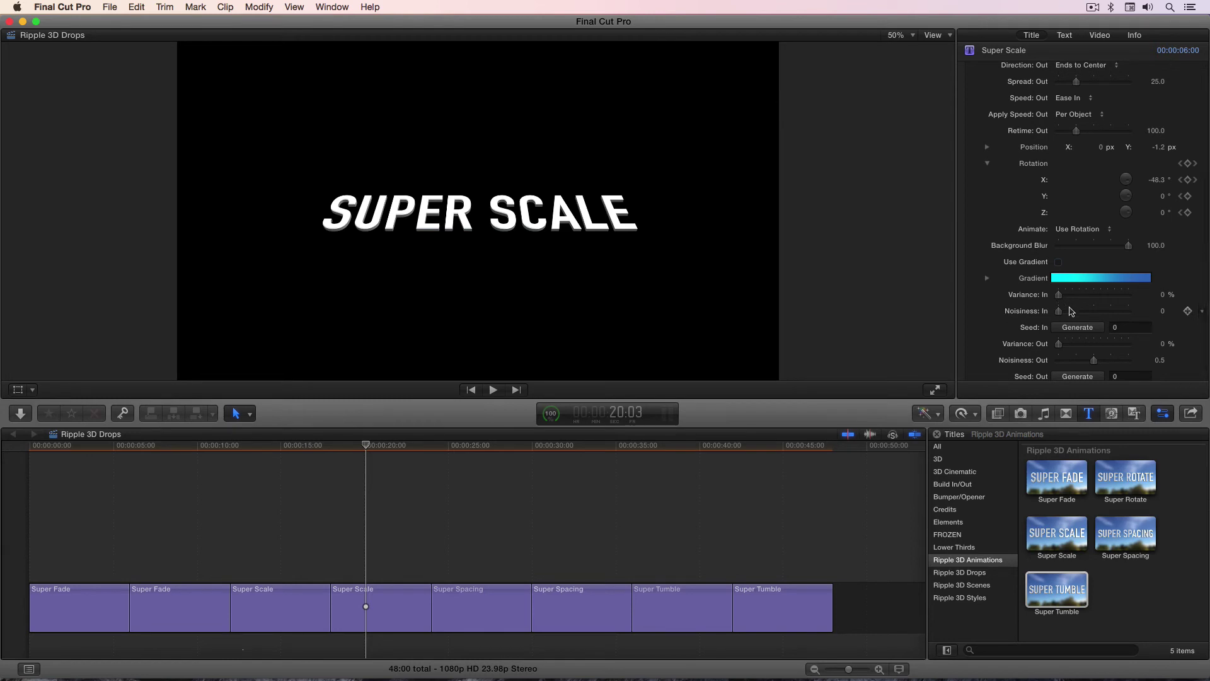
click(357, 446)
drag(357, 446, 348, 447)
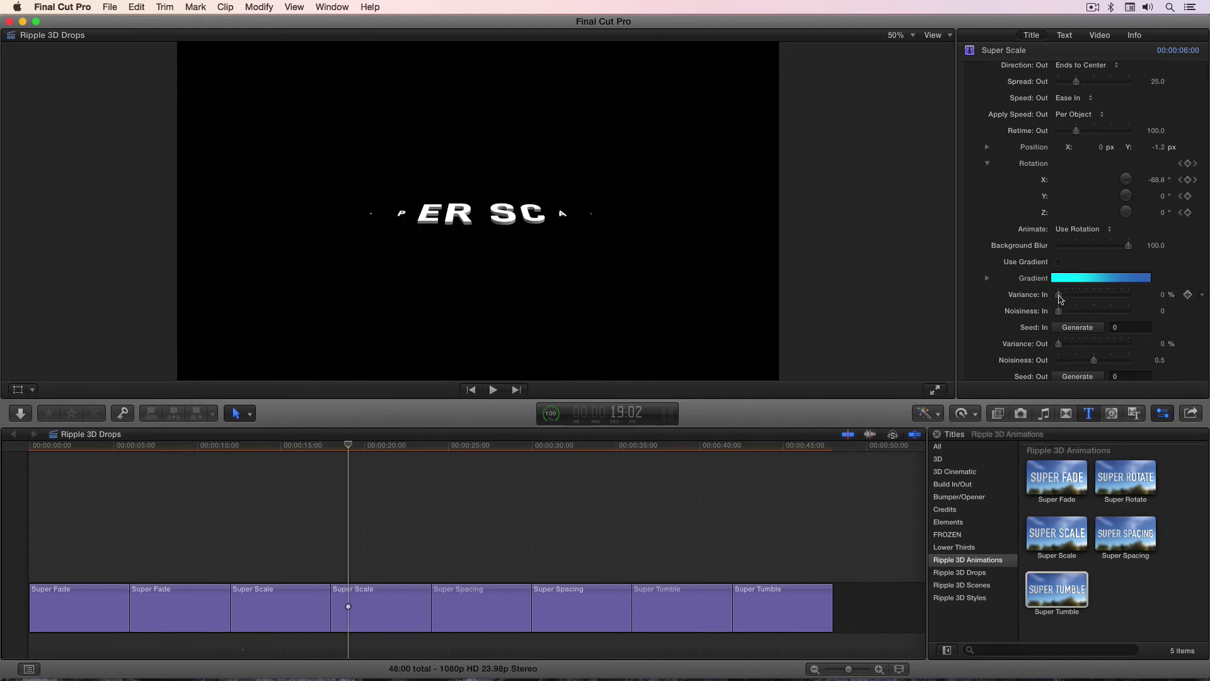
drag(1059, 295, 1127, 313)
Play the two Super Spacing titles from the start of the first one at 24:00.
drag(341, 445, 431, 452)
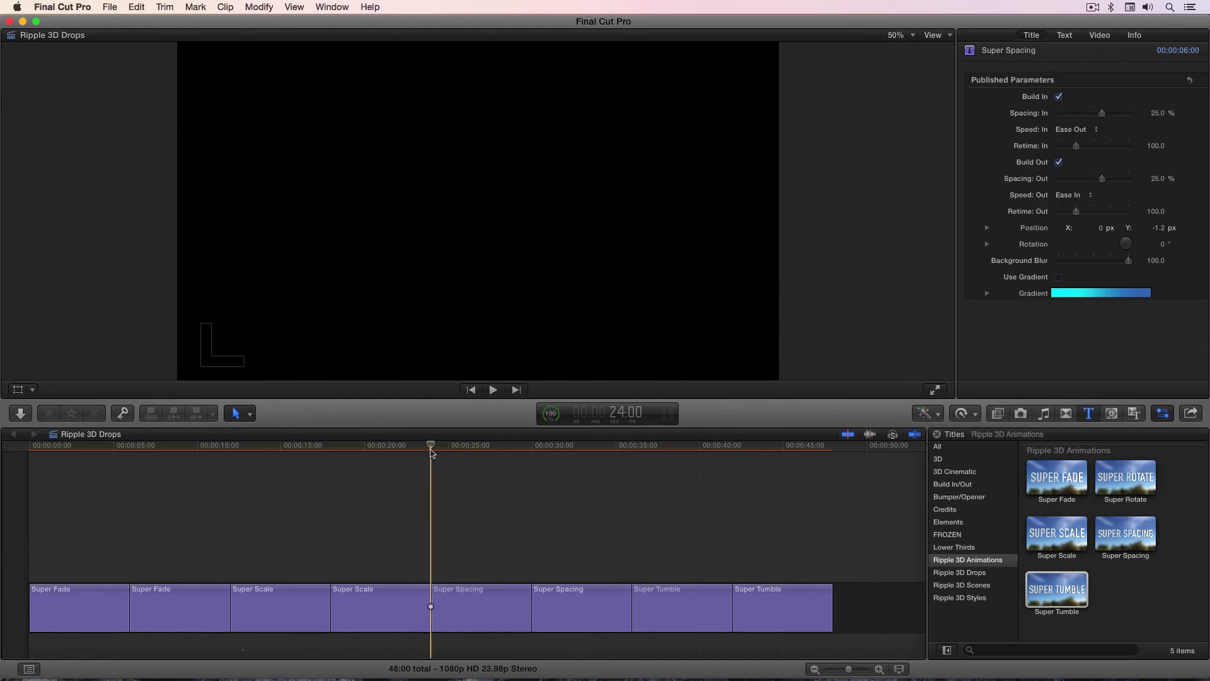
key(space)
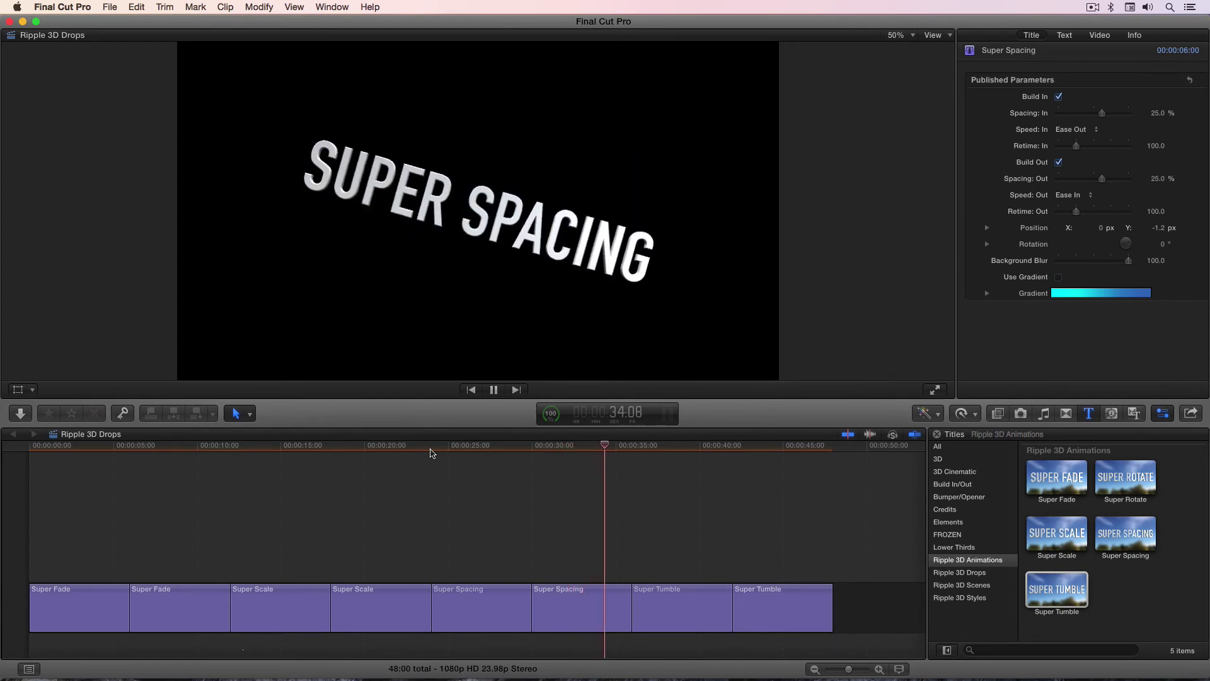
key(space)
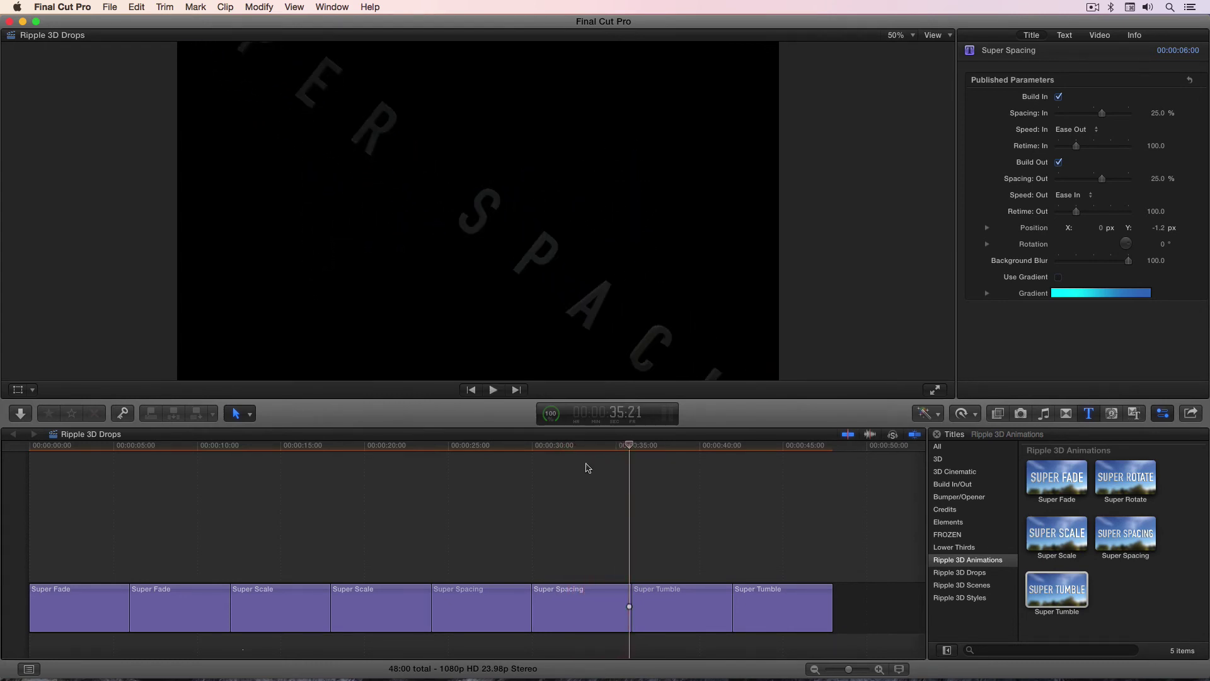
Replay the opening of the second Super Spacing title from 30:00 to view its keyframed rotation.
click(575, 448)
drag(576, 448, 534, 455)
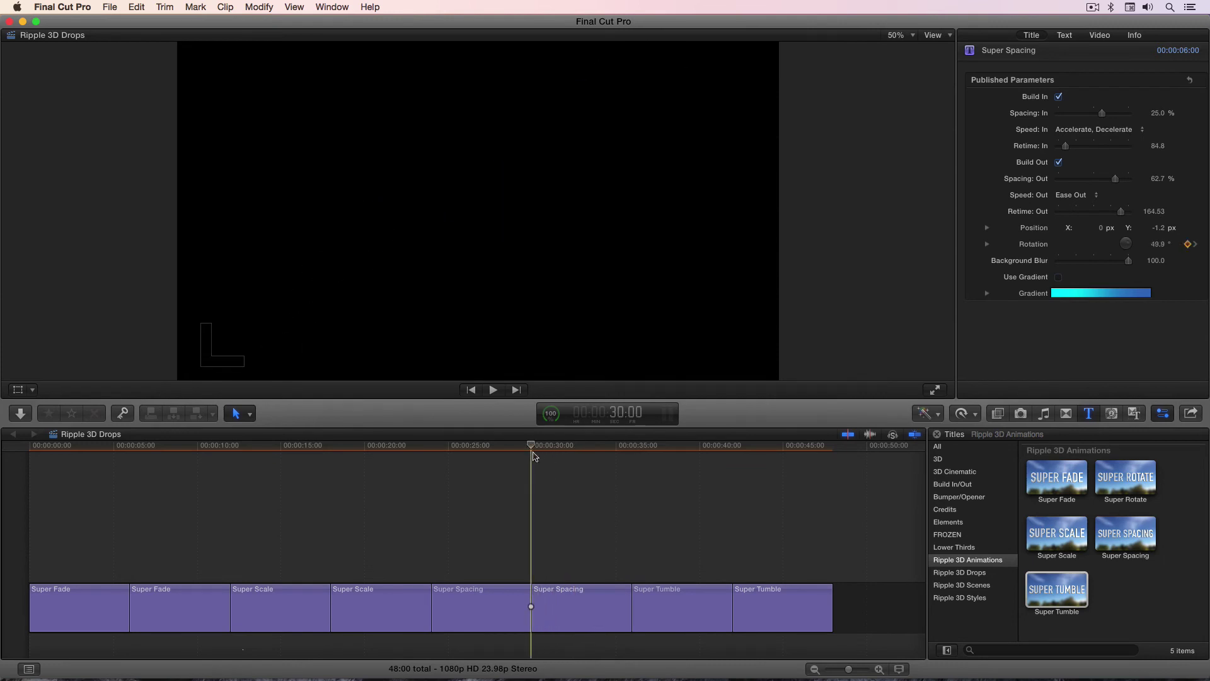
key(space)
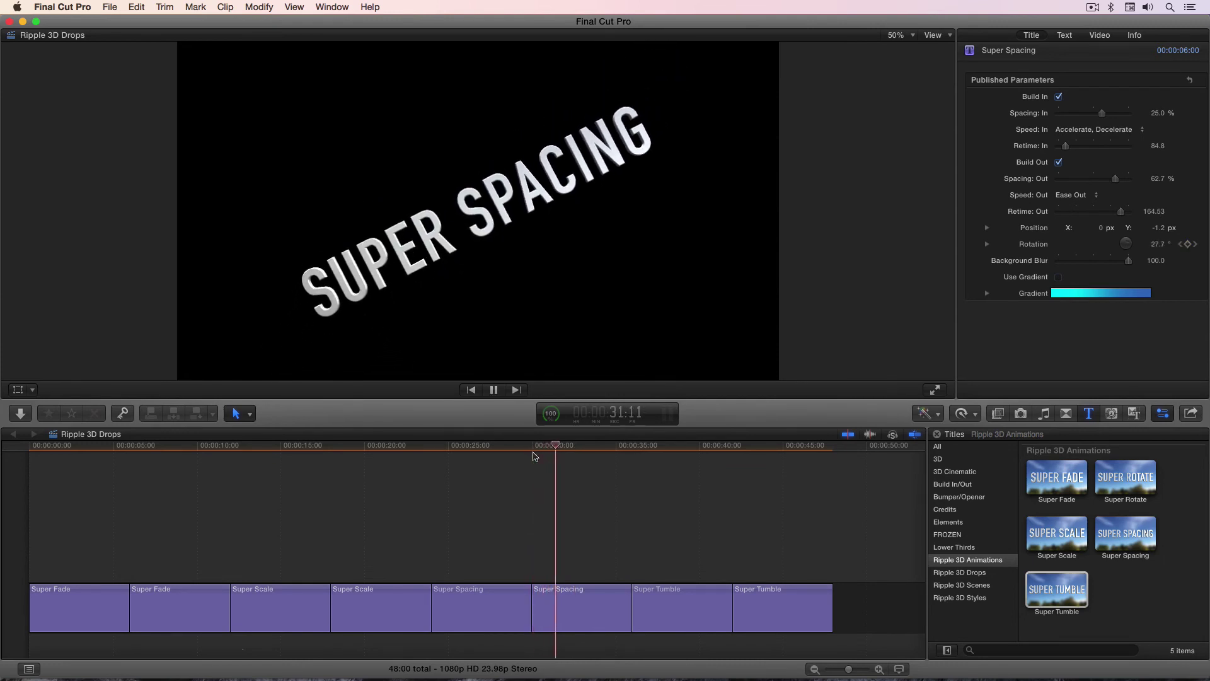
key(space)
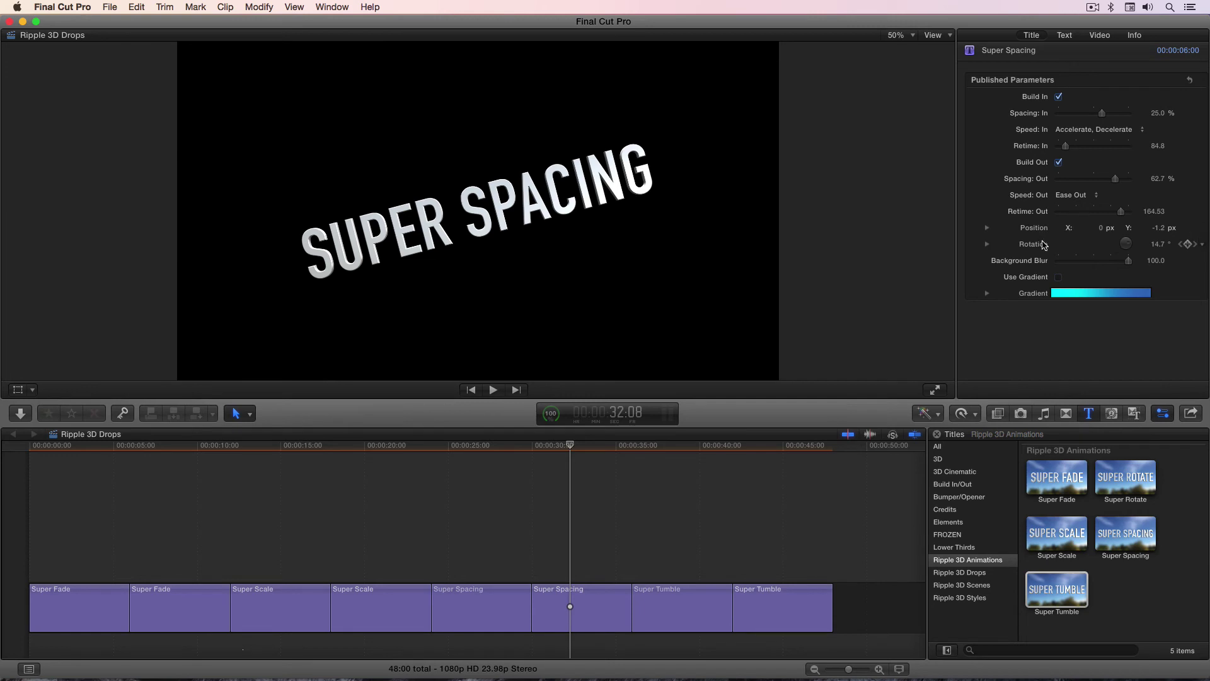
Show the video animation of the second Super Spacing title and close it again.
click(587, 620)
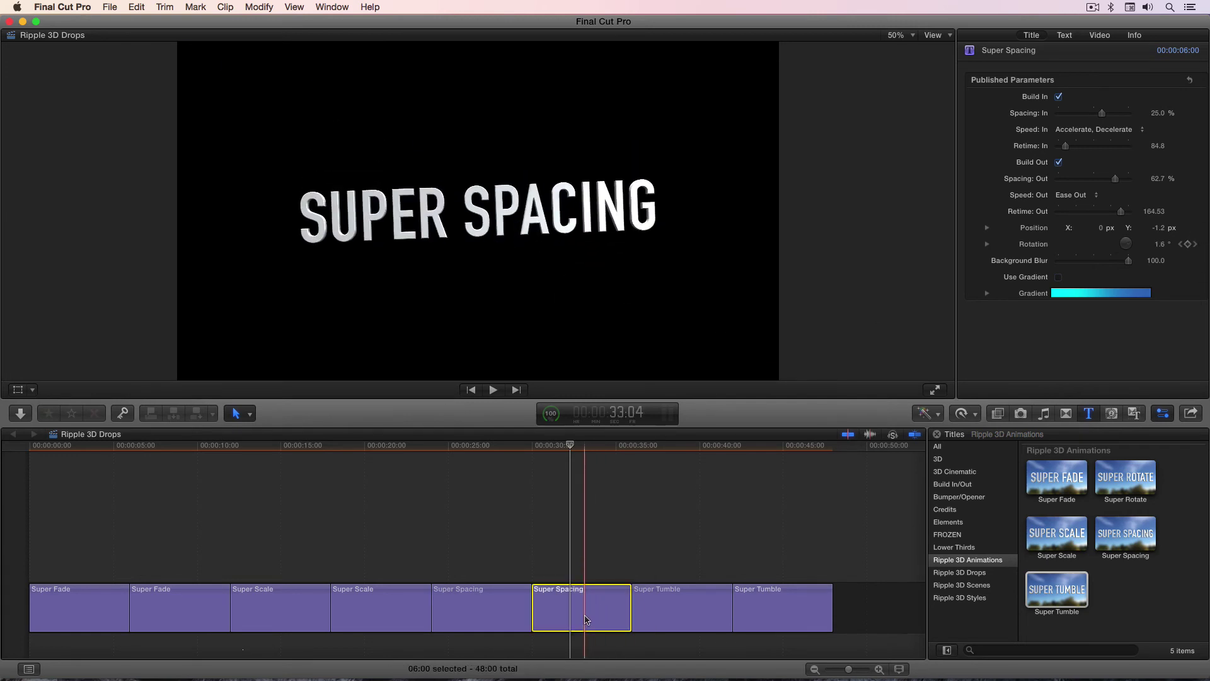
key(ctrl+v)
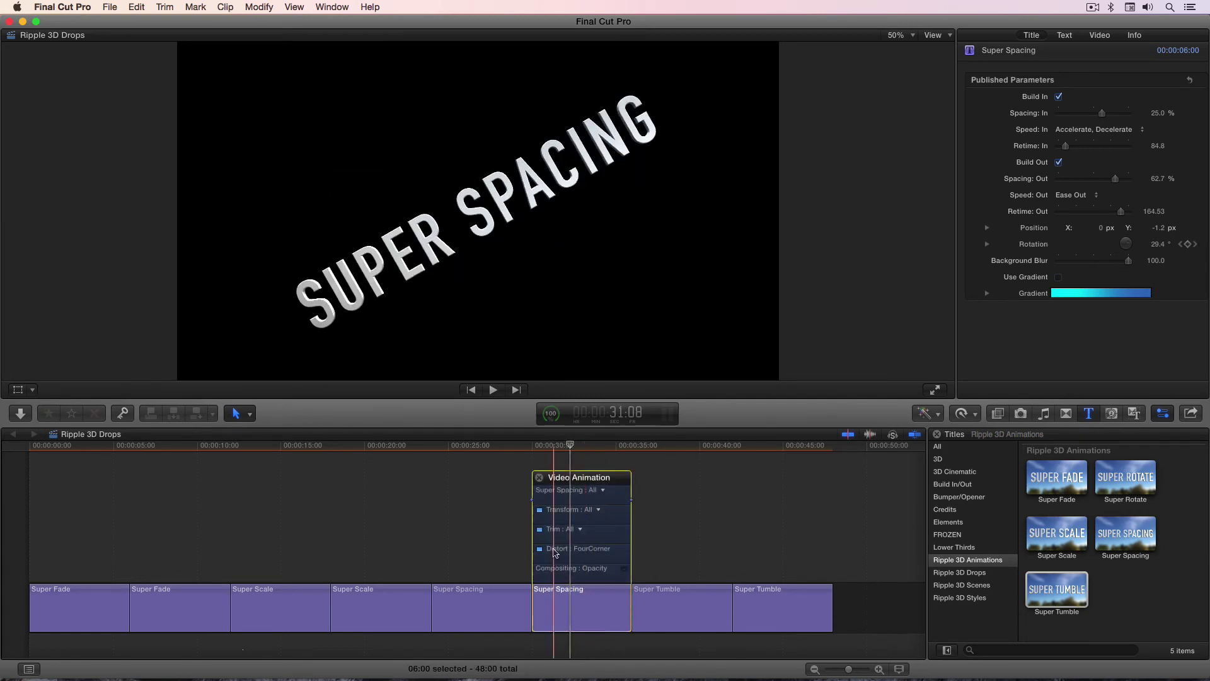
click(540, 477)
Play the first Super Tumble title from 36:00, replay it, and park the playhead at 36:20 during its build in.
click(627, 492)
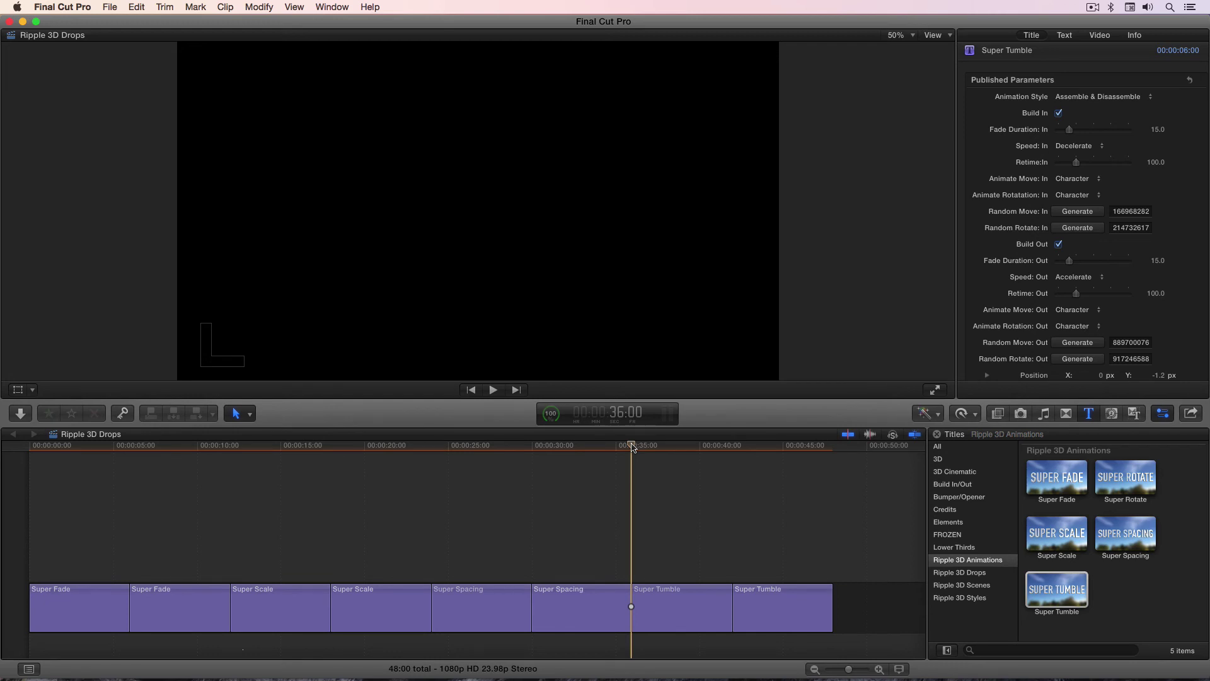
key(c)
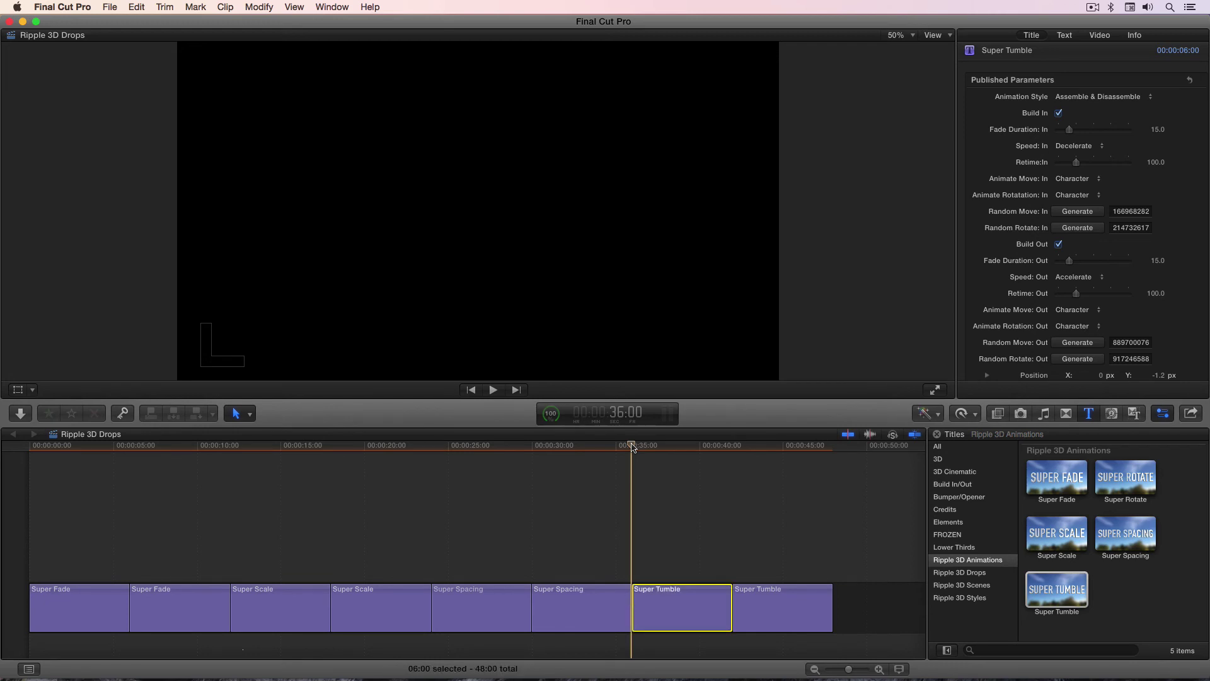
key(space)
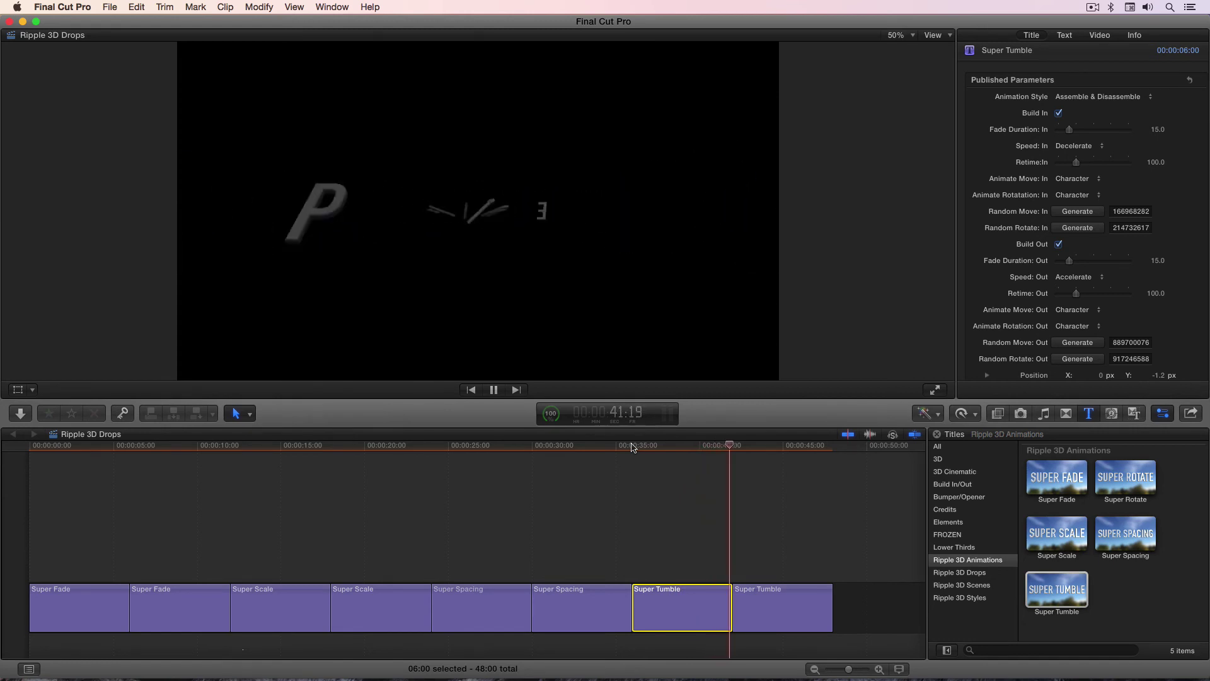
click(632, 447)
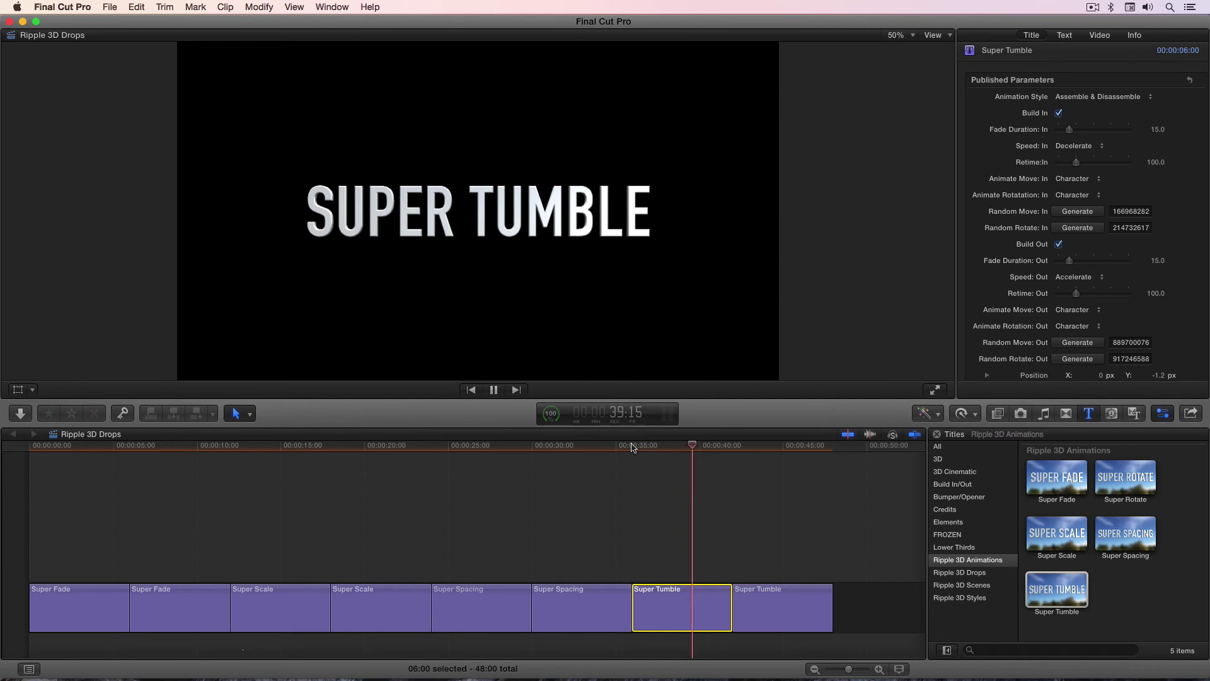
key(space)
key(j)
key(j)
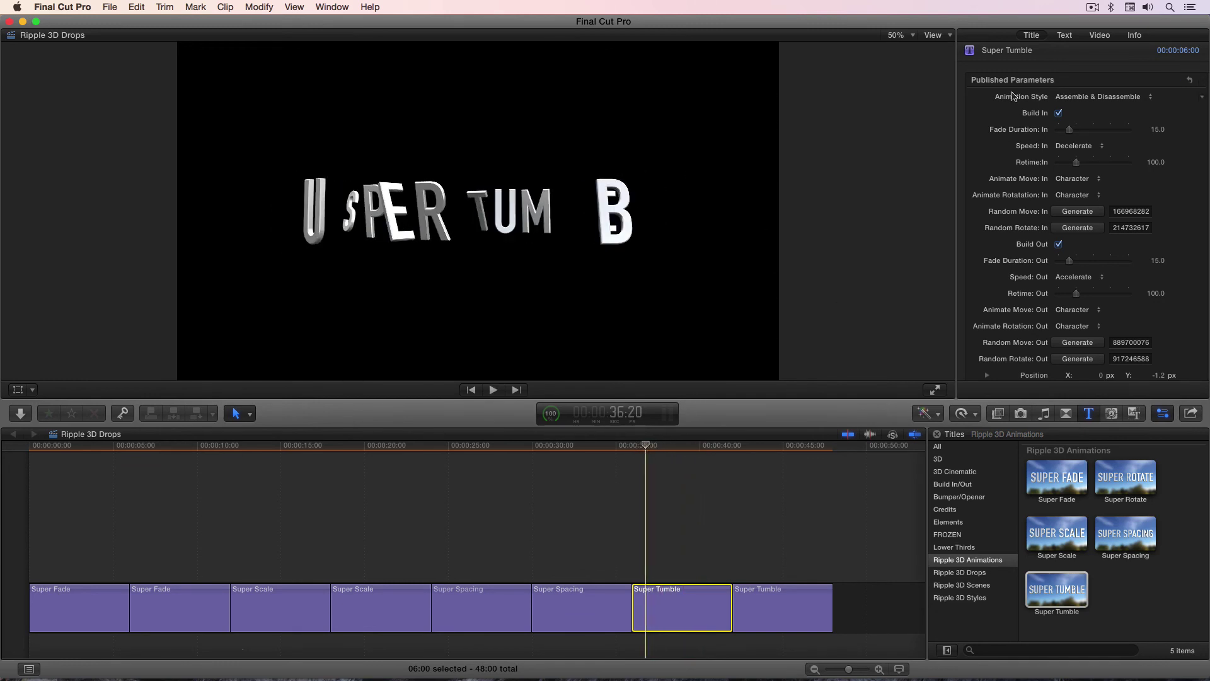
Generate new random move and rotate values for both the build in and build out of the first Super Tumble title.
scroll(1009, 129, down, 5)
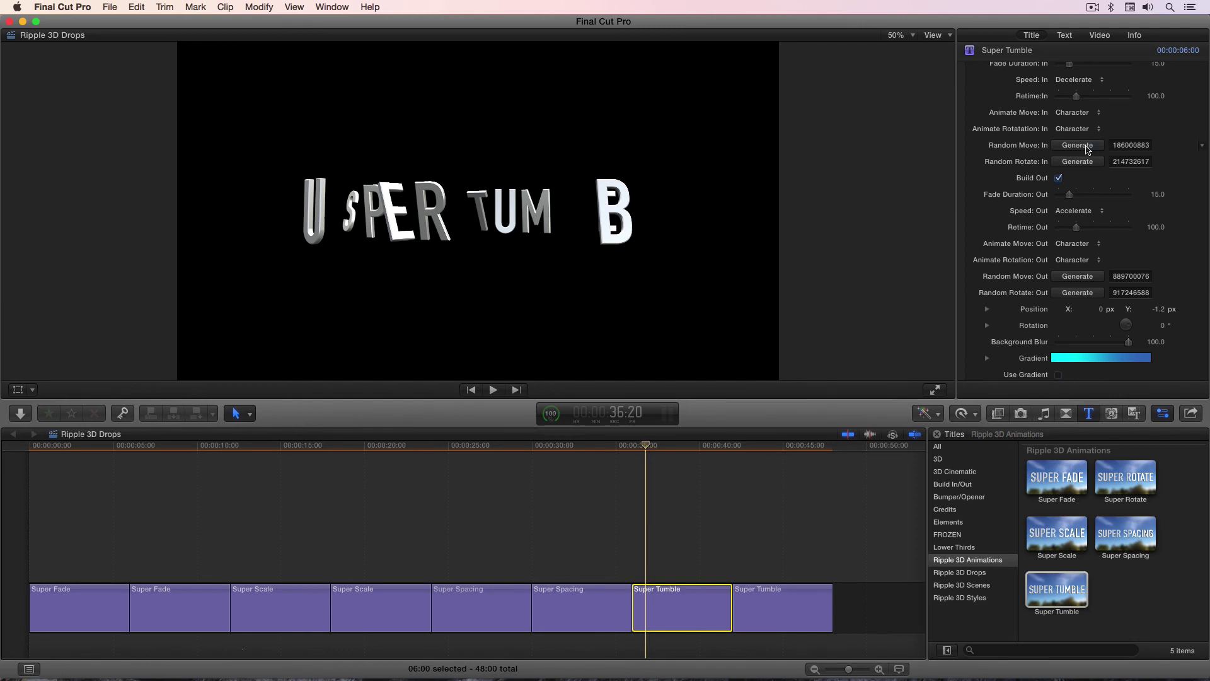
click(1076, 277)
scroll(1040, 298, up, 3)
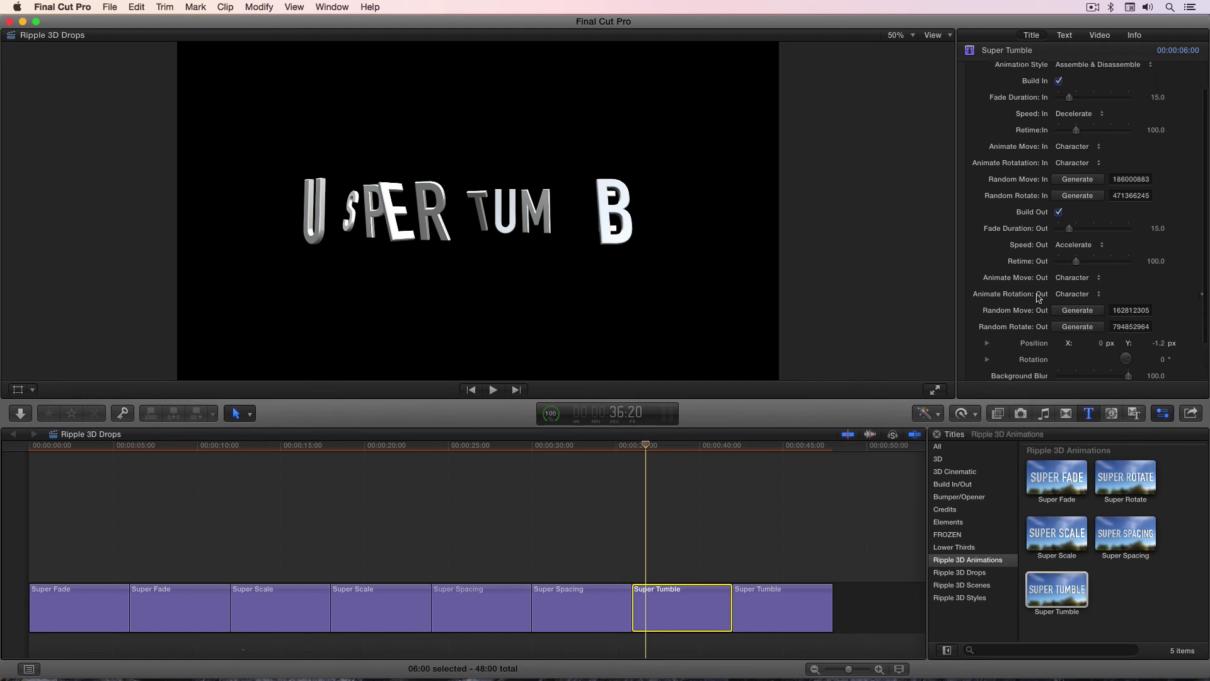
Set the first Super Tumble title's Animation Style to Tumble Zoom Down and repeatedly regenerate its Random Move: In and Random Rotate: In values.
click(1100, 93)
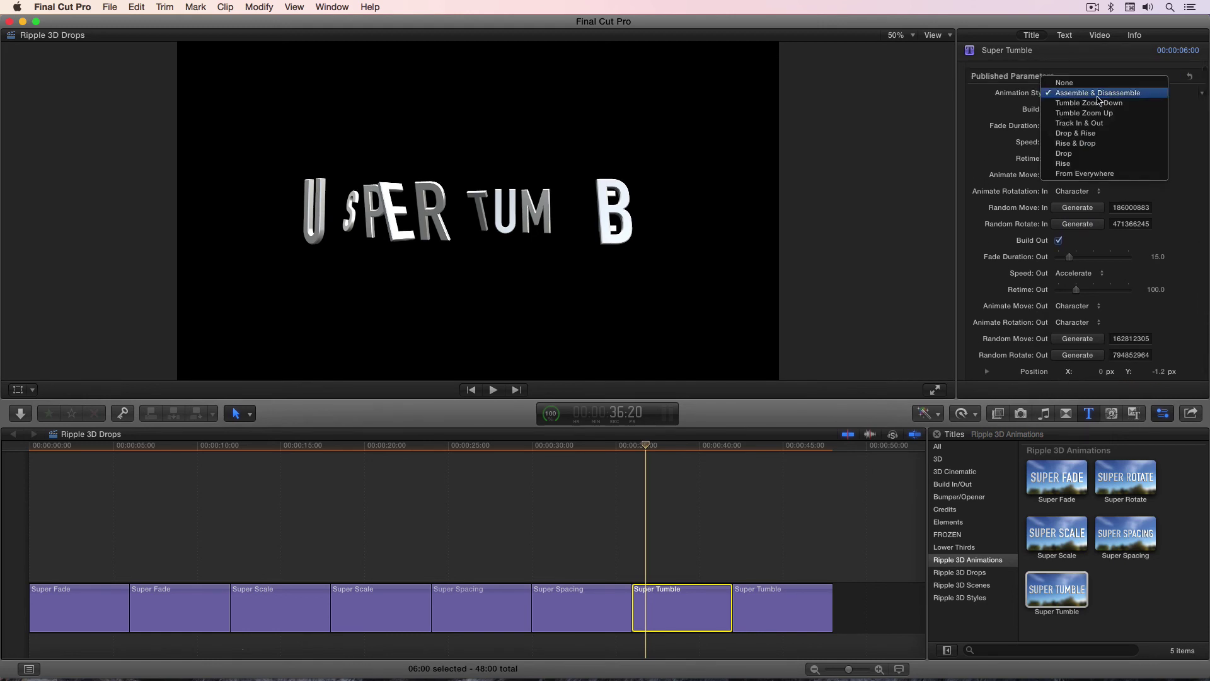
click(1098, 101)
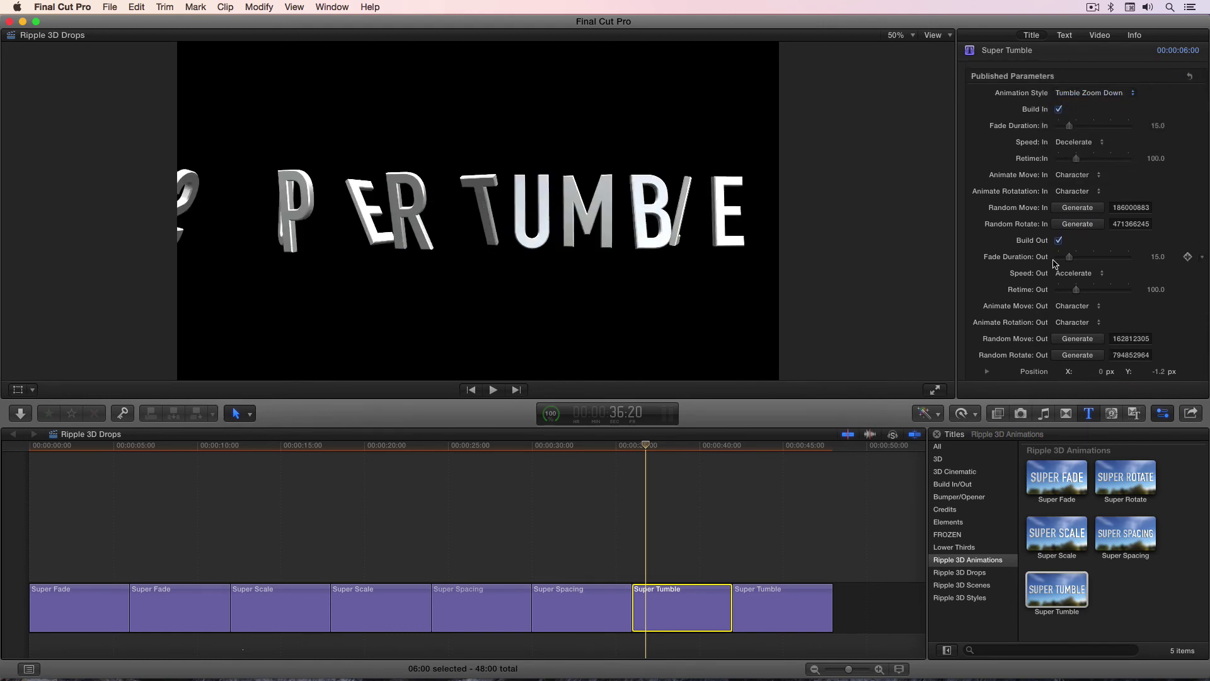
click(1077, 210)
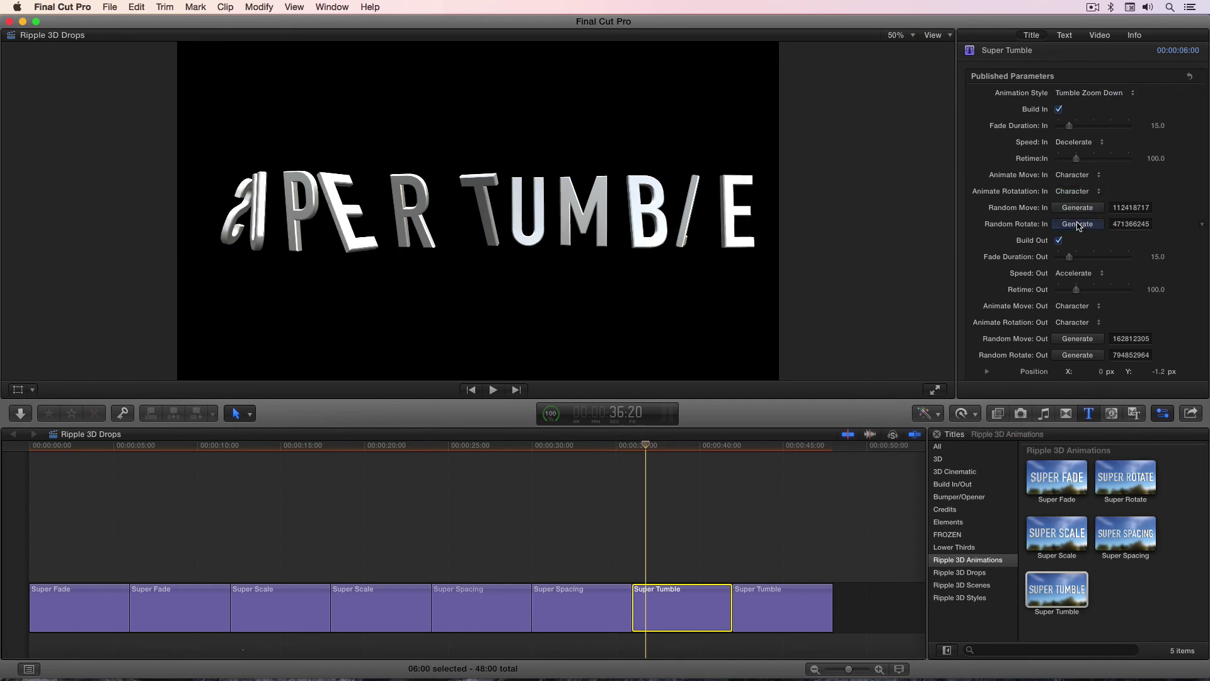
click(1078, 224)
click(1077, 208)
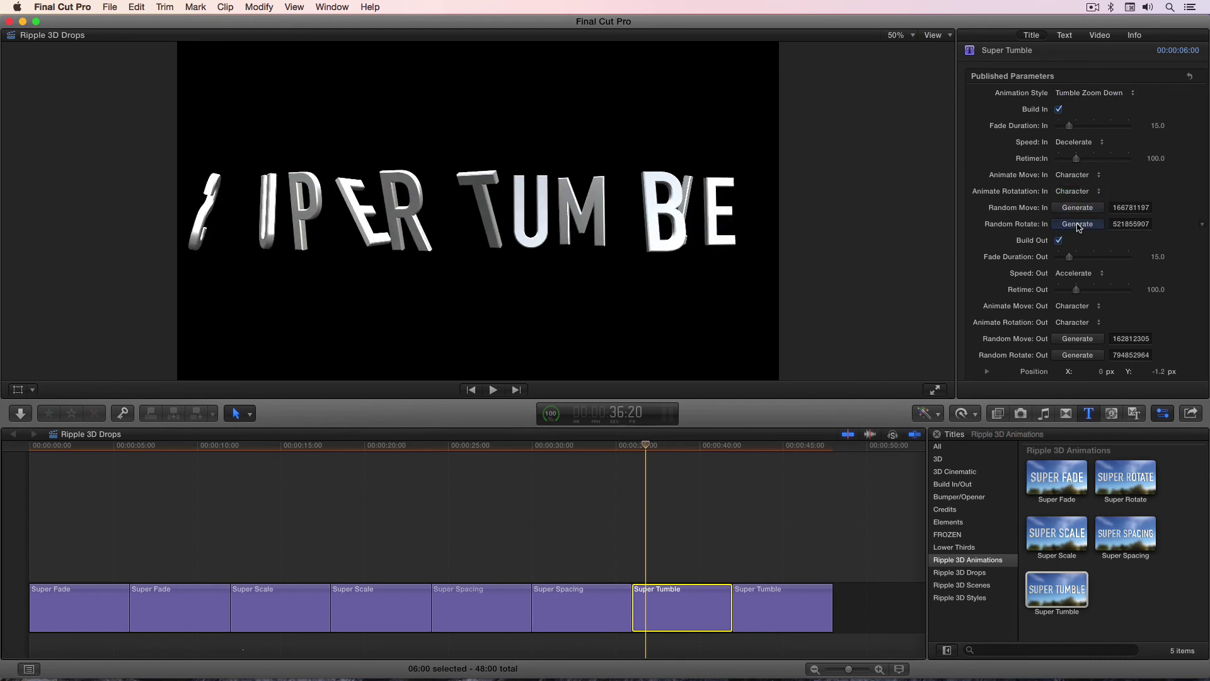
click(1079, 226)
click(1078, 217)
click(1077, 225)
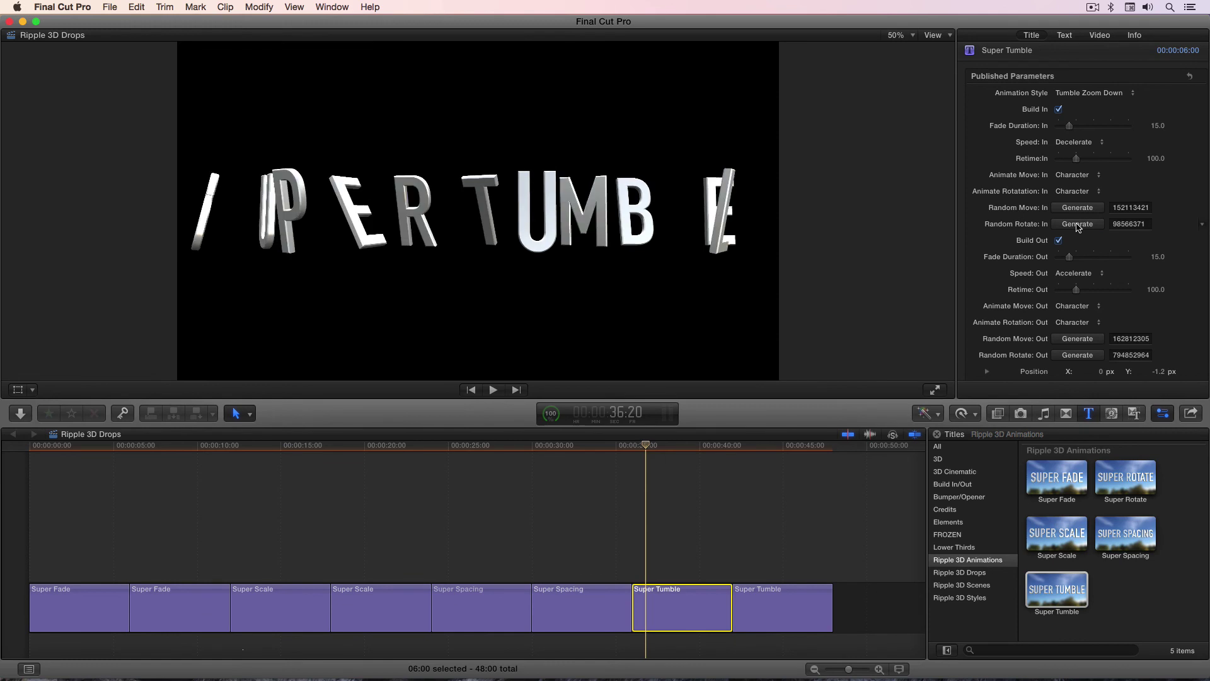
click(1079, 209)
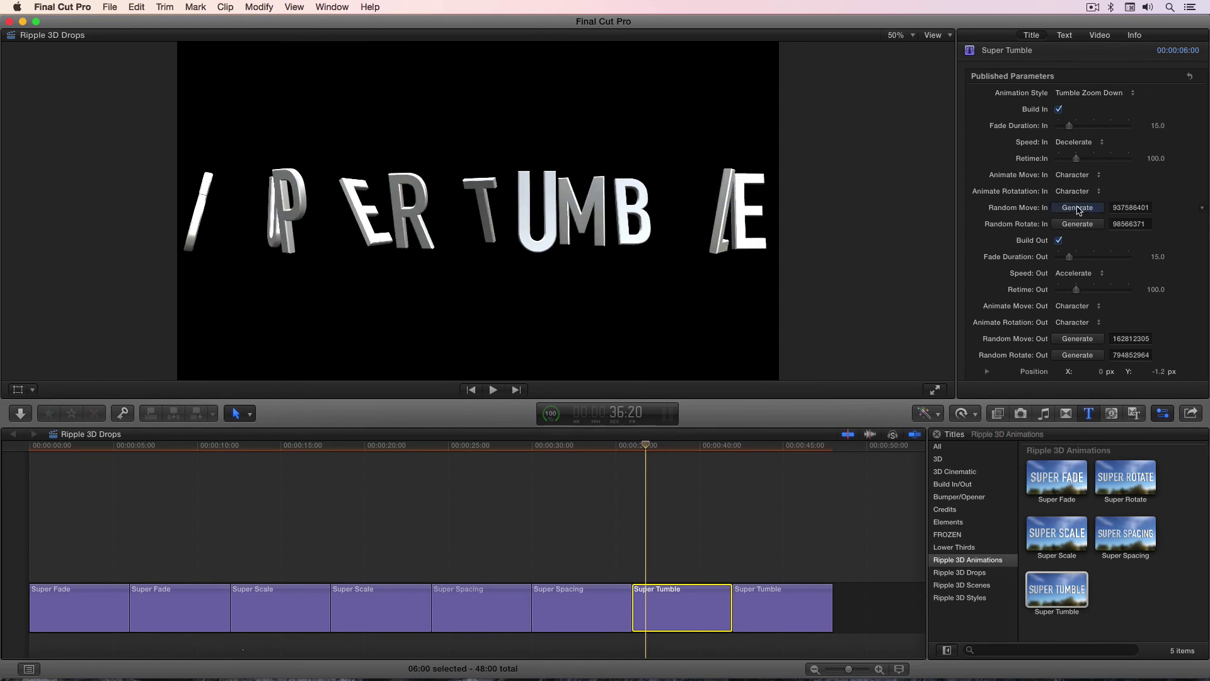
click(1079, 208)
click(1078, 225)
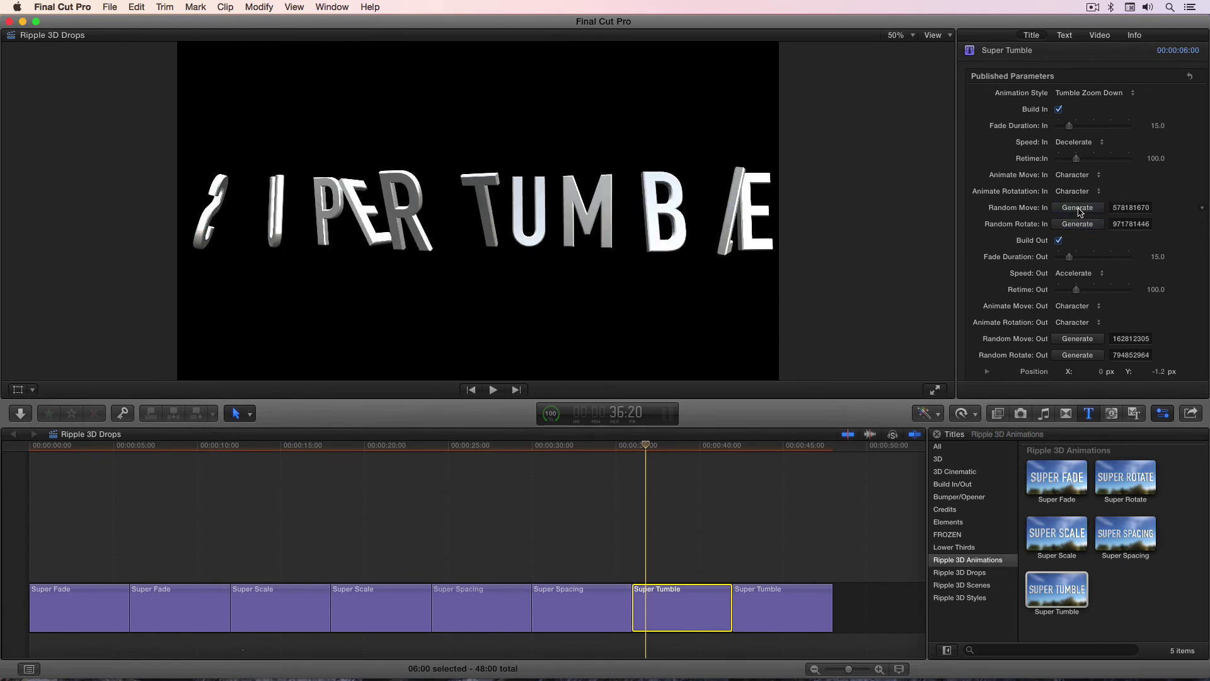
Play the first Super Tumble title through to its end to preview the Tumble Zoom Down animation.
click(677, 446)
click(643, 447)
key(space)
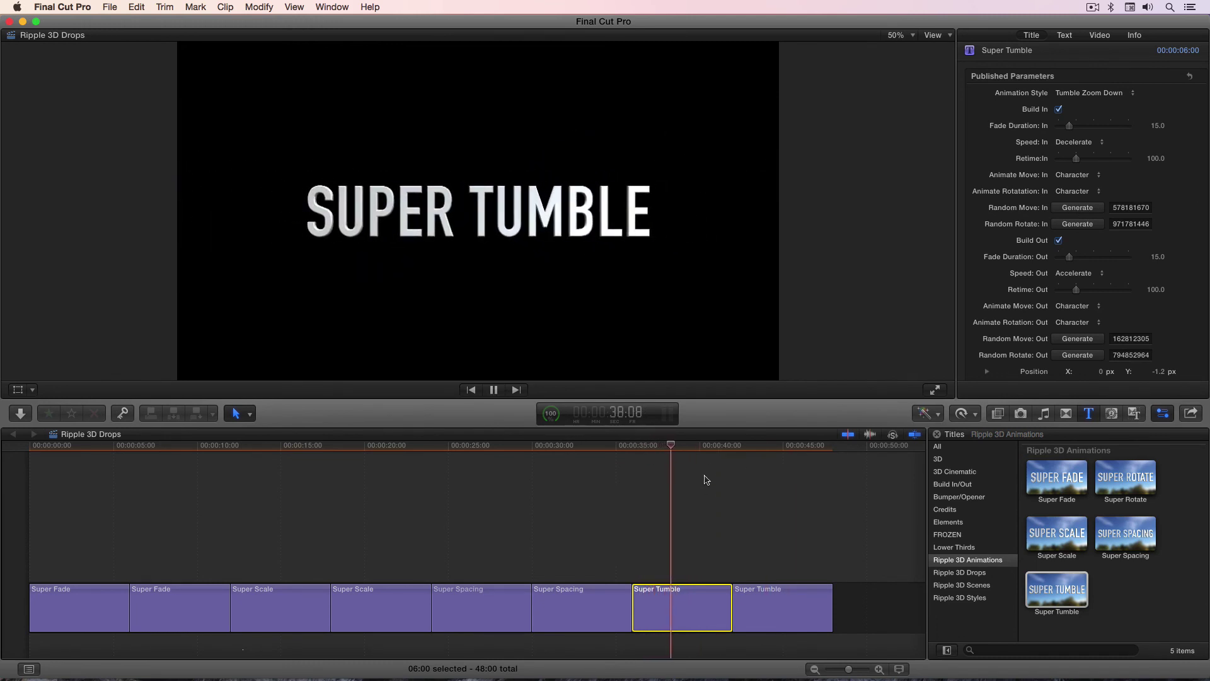
key(space)
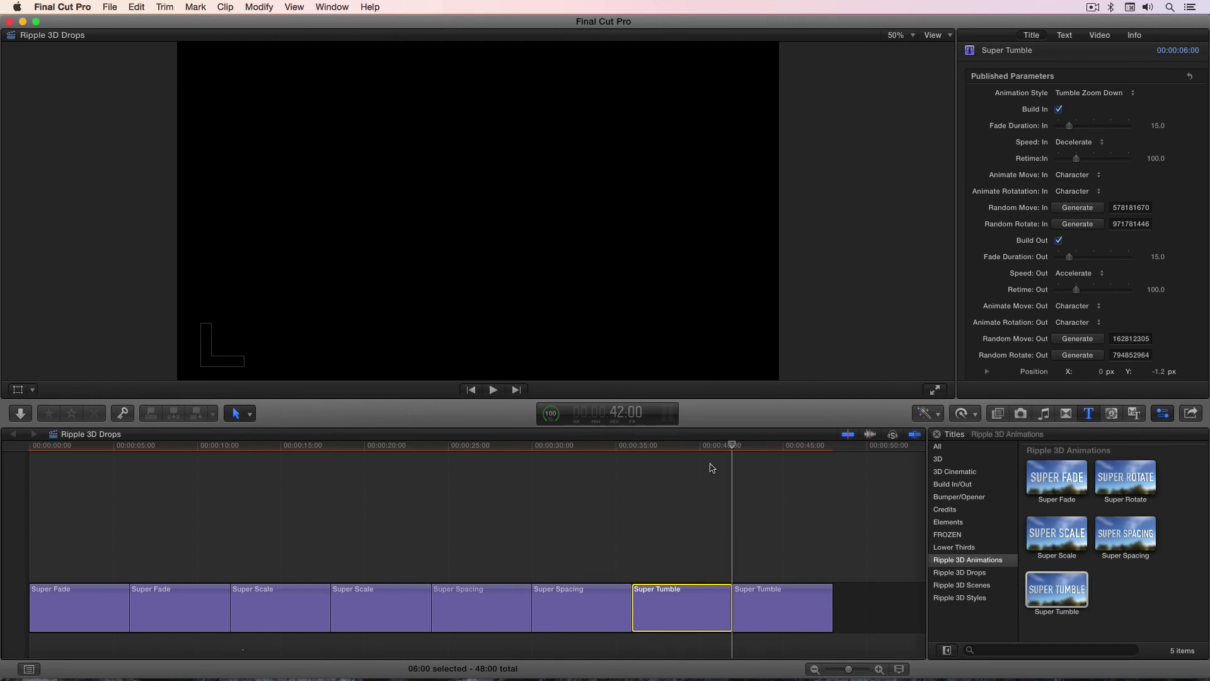
Select the second Super Tumble title and play it from 42:00, replaying its opening up to 44:19.
key(c)
key(space)
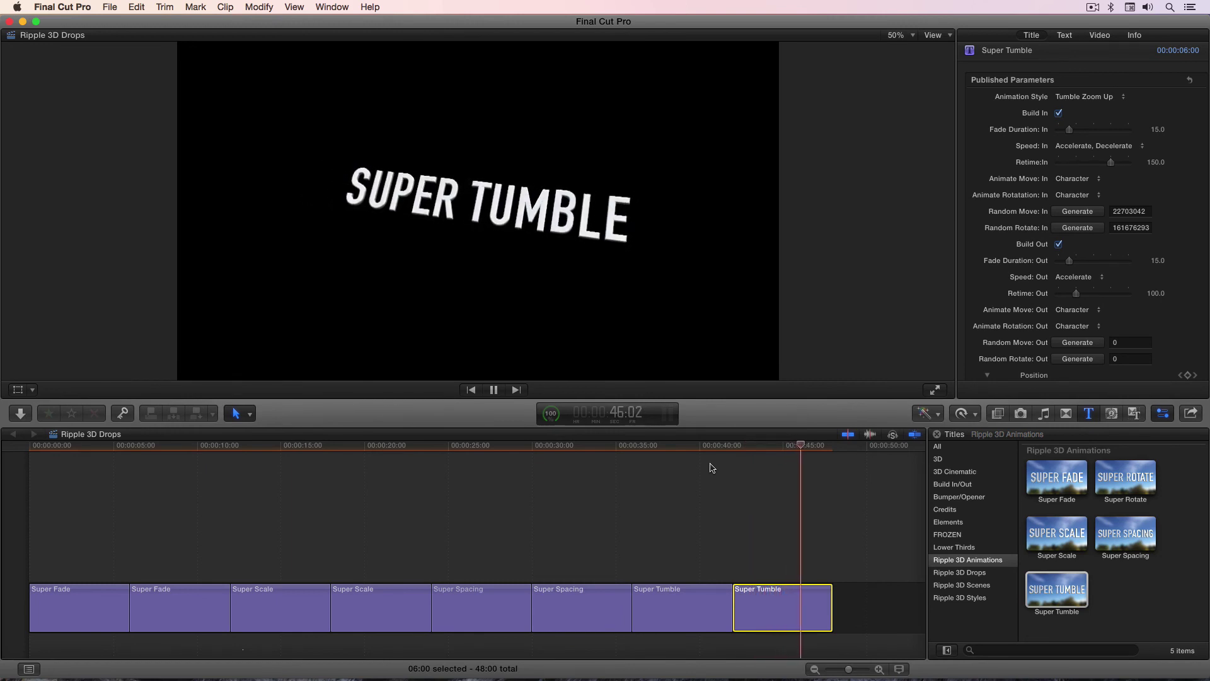
click(725, 466)
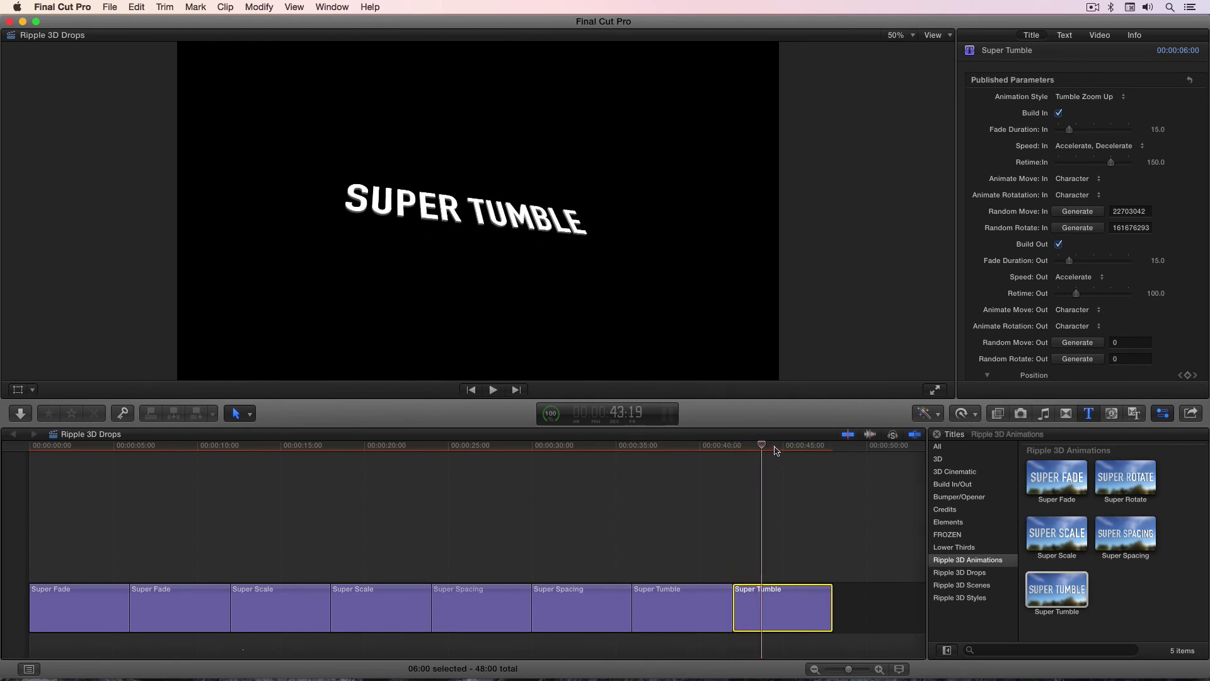
key(space)
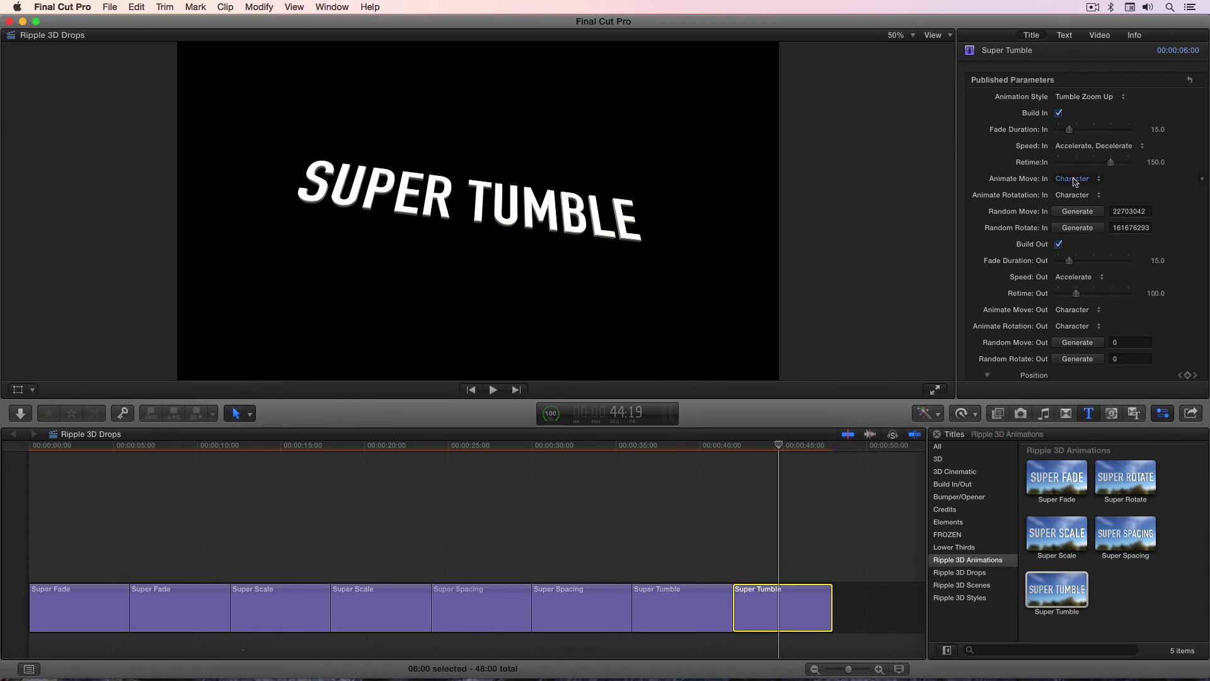
Examine the Position and Rotation keyframes of the second Super Tumble title from its start at 42:00 to its end at 48:00.
scroll(1078, 277, down, 8)
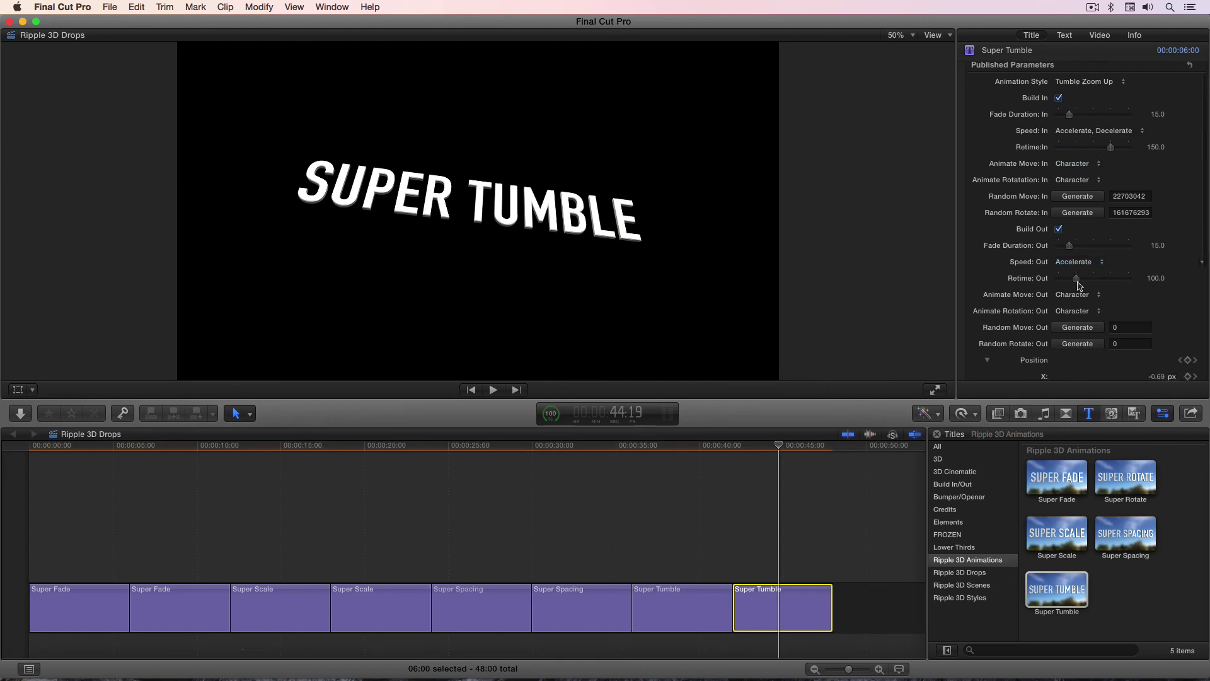
scroll(1080, 285, down, 5)
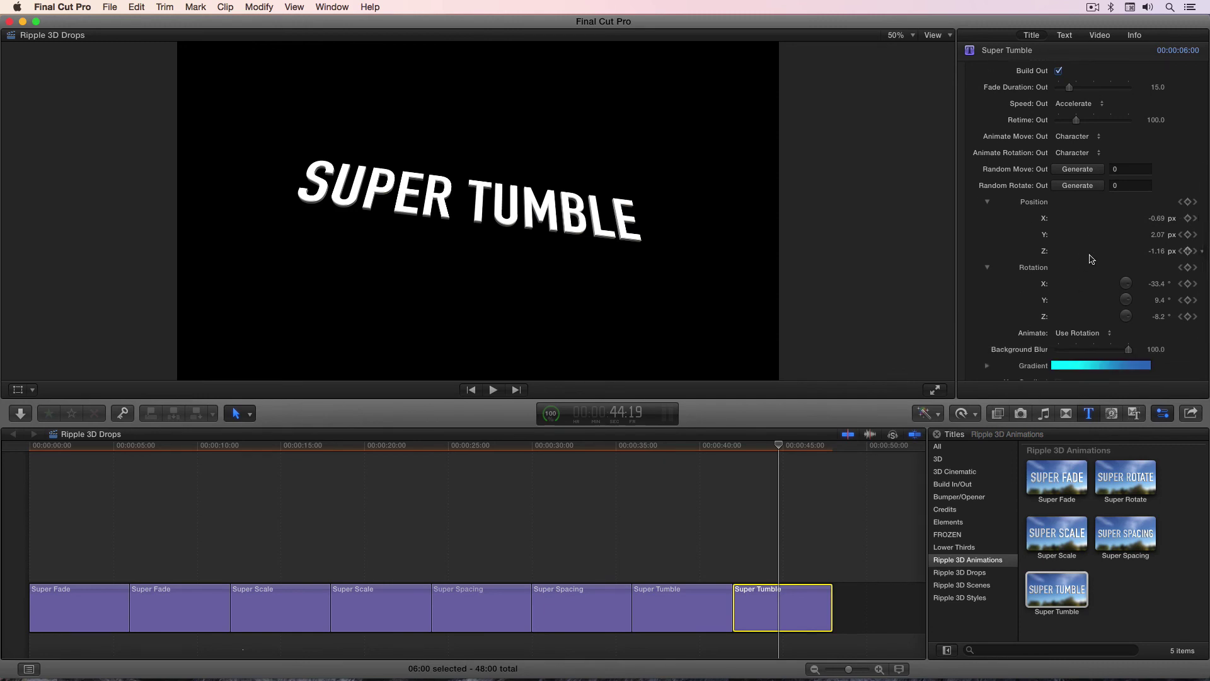
click(739, 452)
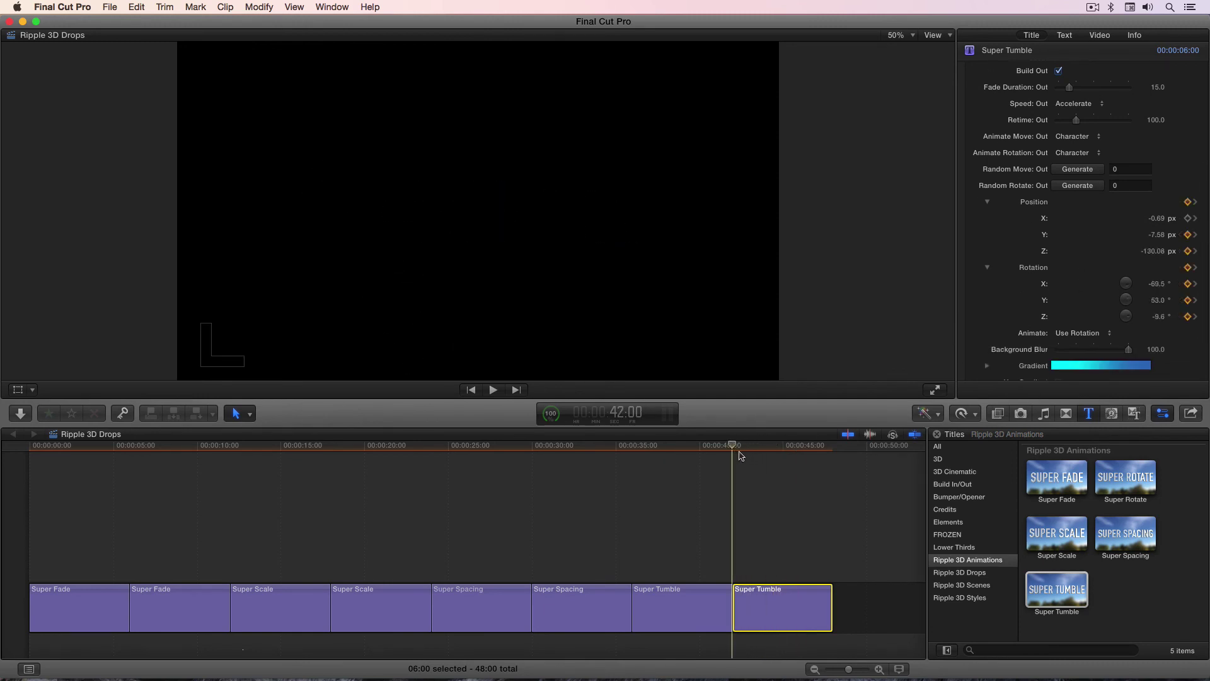
drag(741, 456, 829, 444)
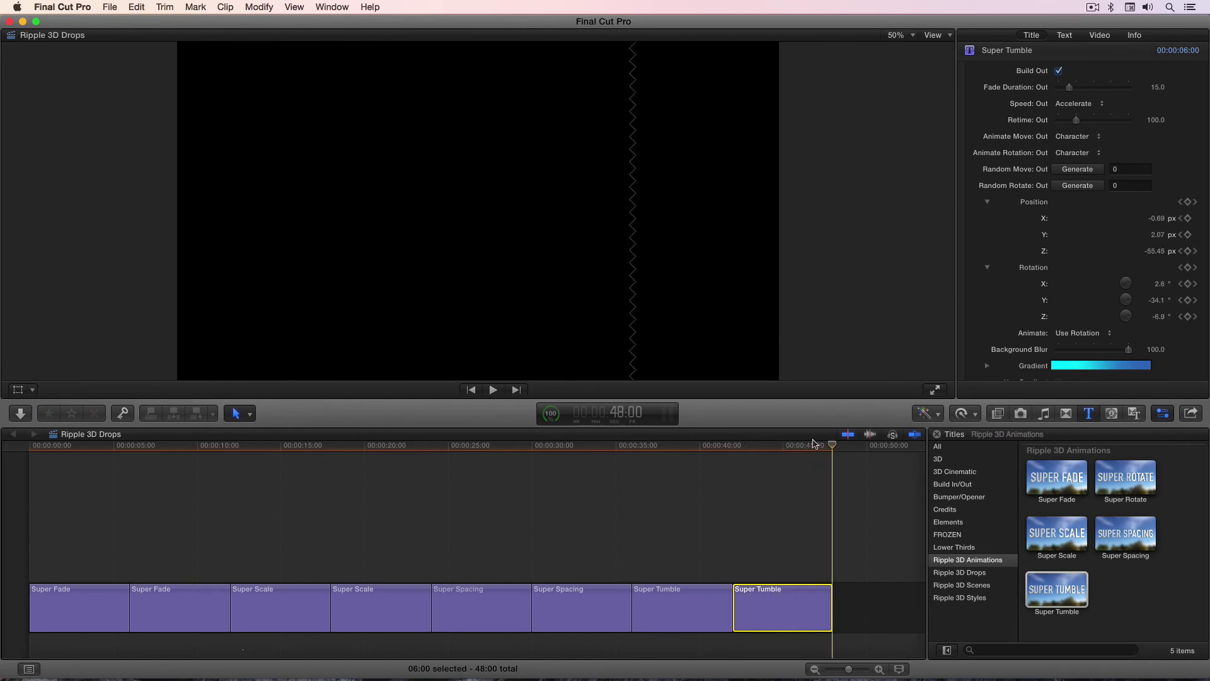
Scrub the second Super Tumble title from 44:20 to 46:16 to view its hold and the start of its build out.
click(784, 466)
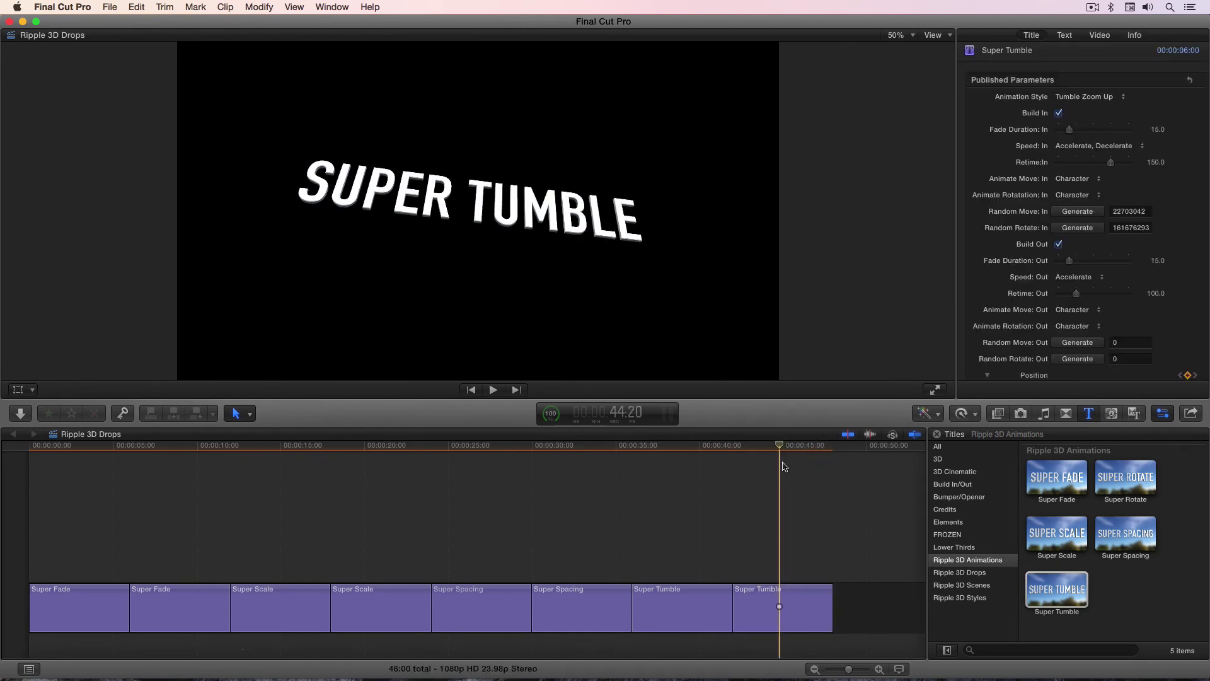
drag(782, 447, 791, 446)
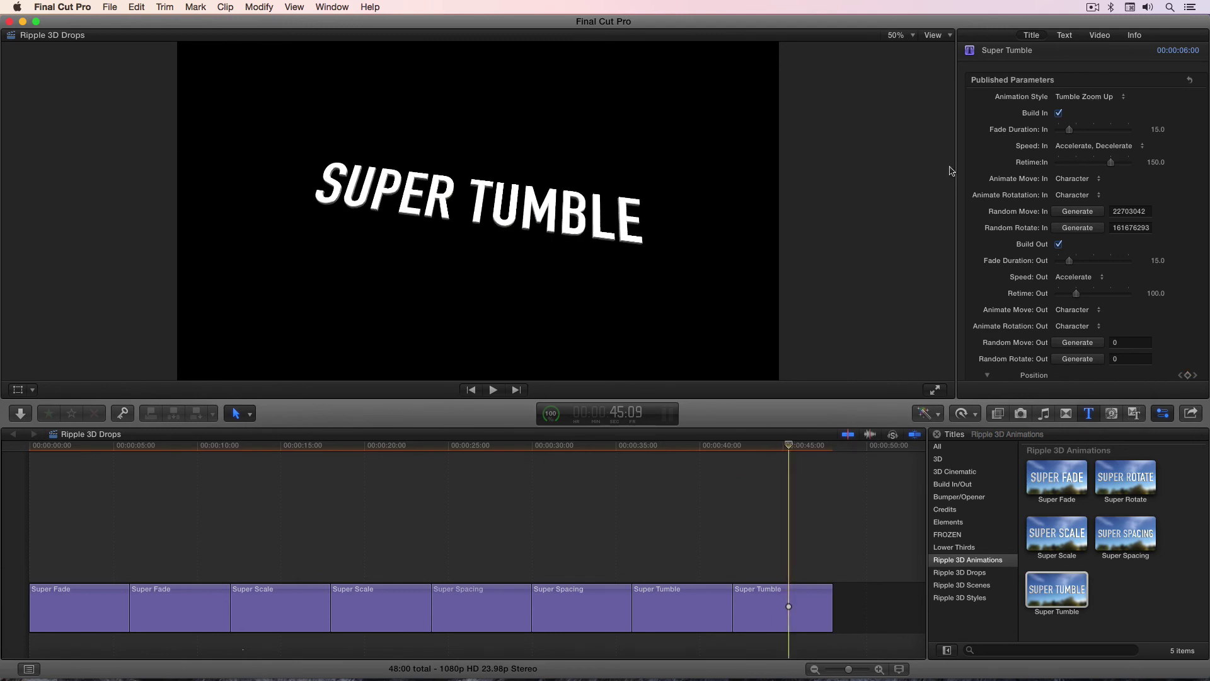
mouse_move(789, 446)
mouse_down()
mouse_move(750, 449)
mouse_move(813, 450)
mouse_up()
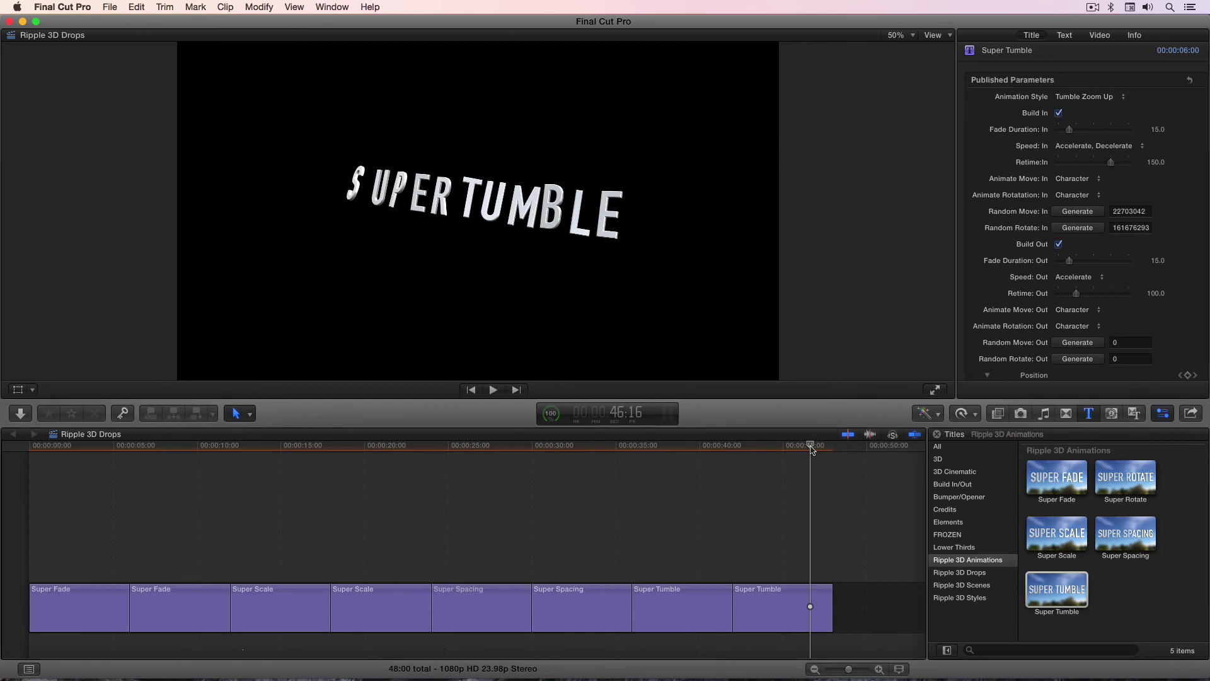